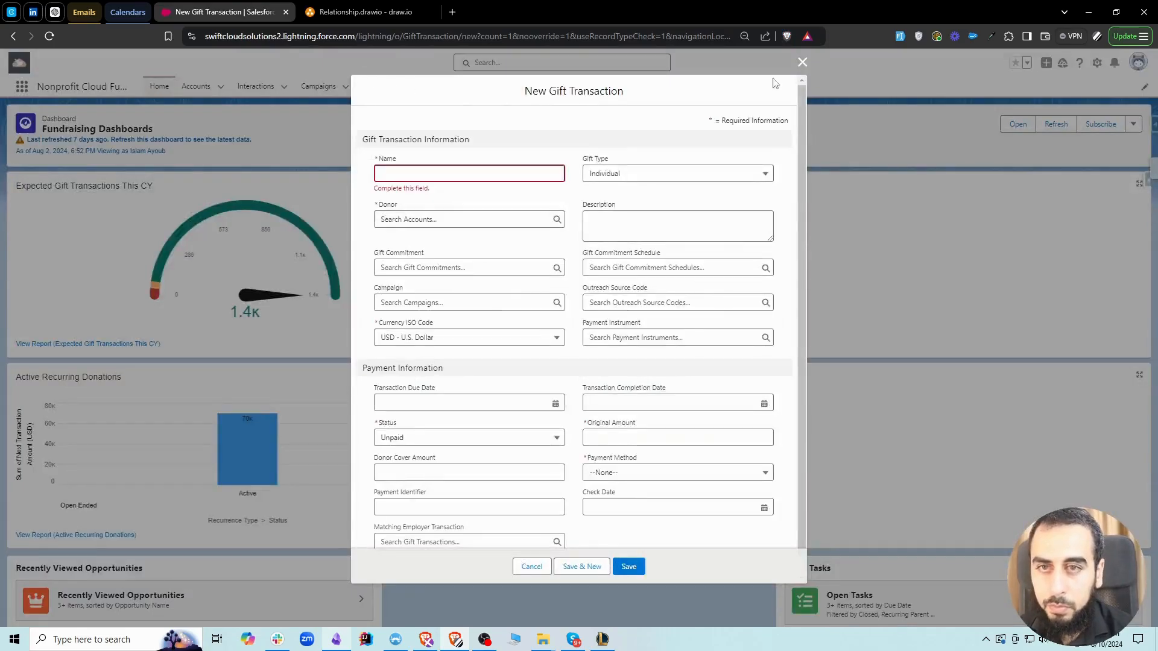
Discard the blank gift transaction form and start creating a new report from the Reports list
{"action": "left_click", "coordinate": [802, 62]}
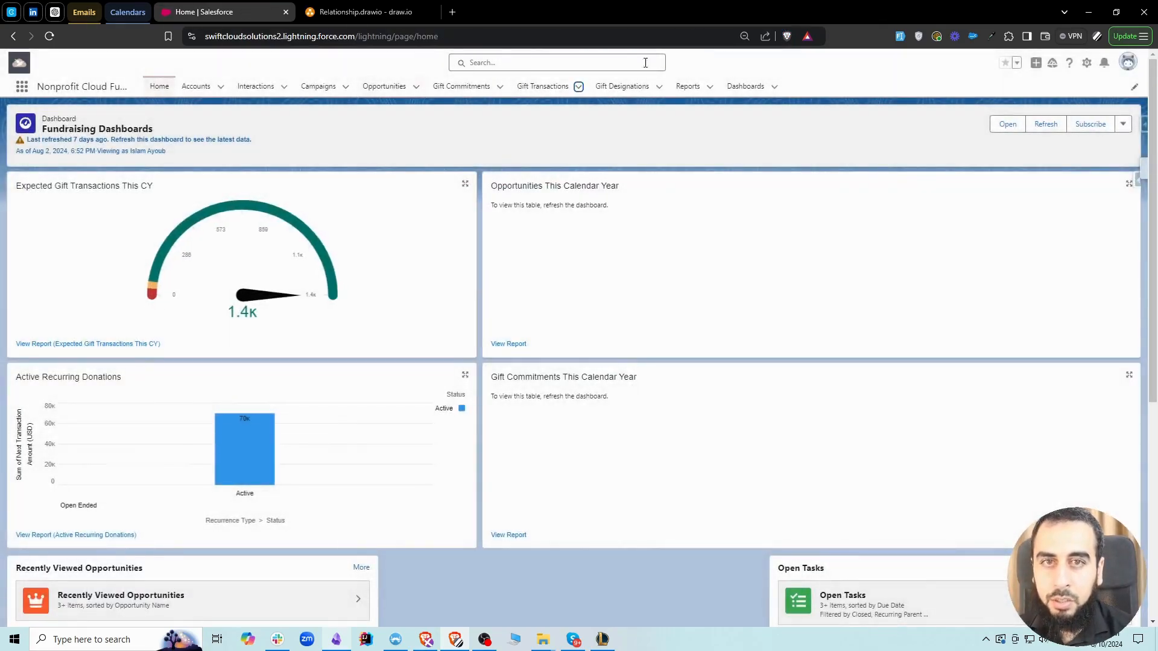
{"action": "left_click", "coordinate": [709, 86]}
{"action": "left_click", "coordinate": [692, 87]}
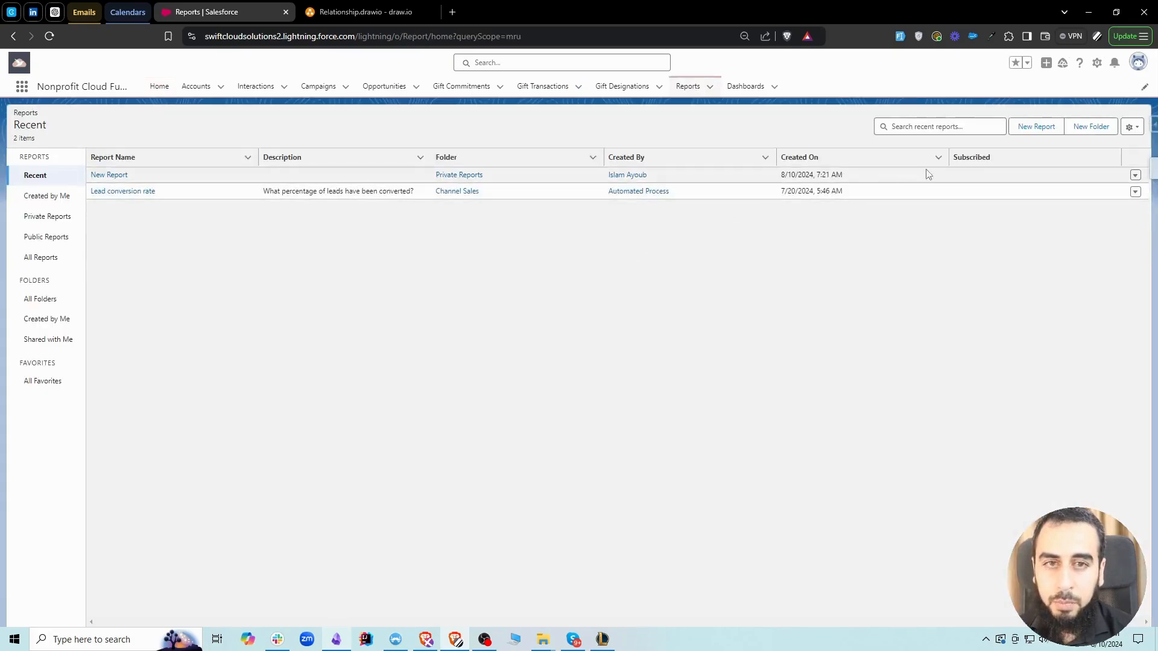
{"action": "left_click", "coordinate": [1028, 128]}
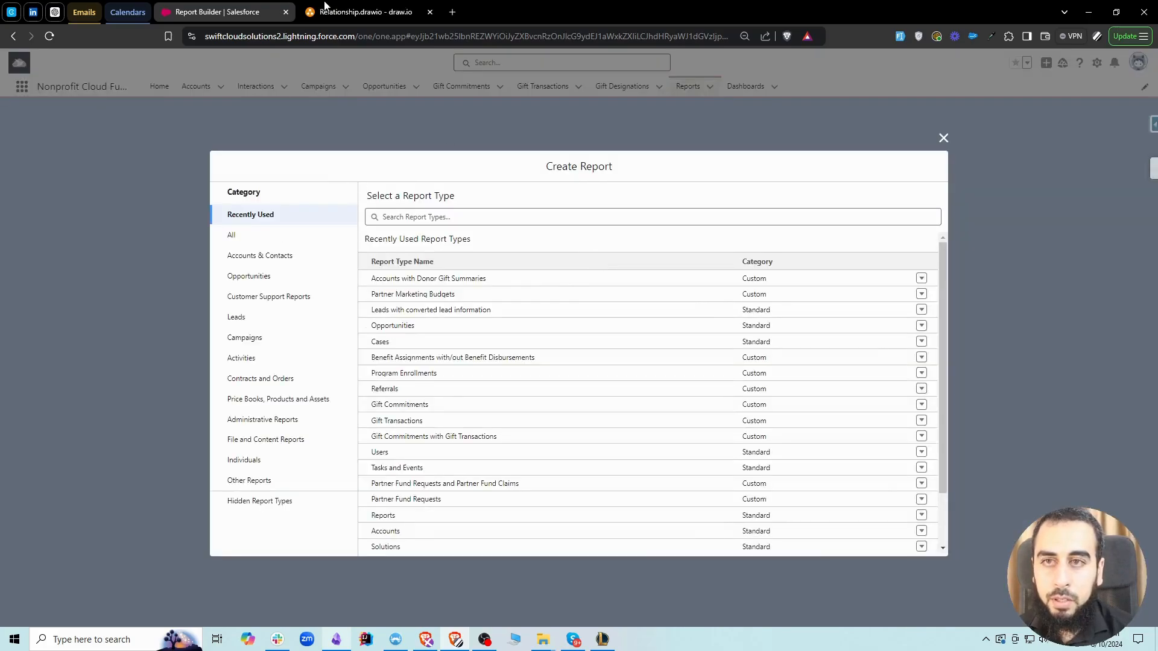
Check the donor-to-donation relationship diagram in draw.io, return to Salesforce and look through the complete list of report types
{"action": "left_click", "coordinate": [362, 12]}
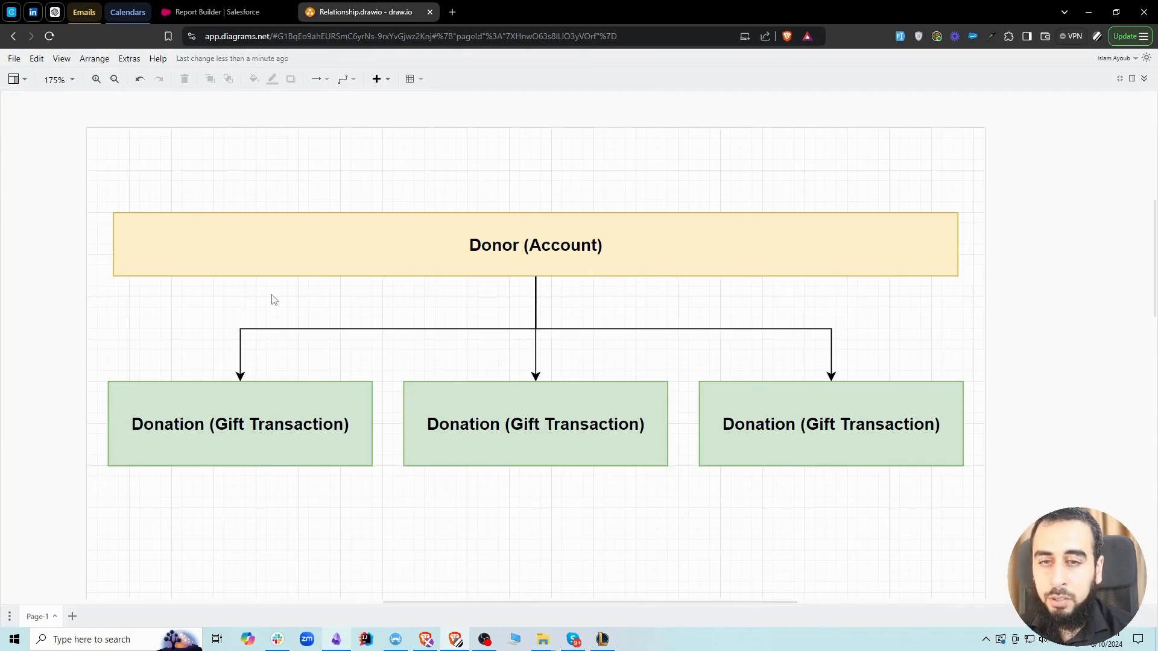
{"action": "left_click", "coordinate": [214, 7]}
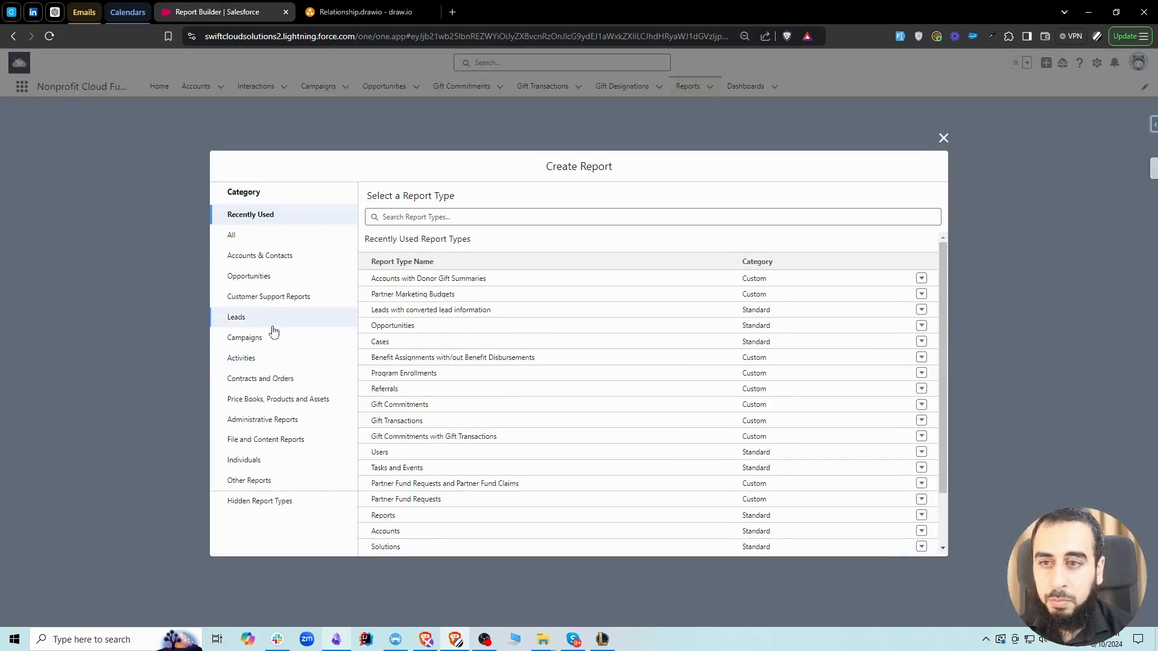
{"action": "left_click", "coordinate": [248, 239]}
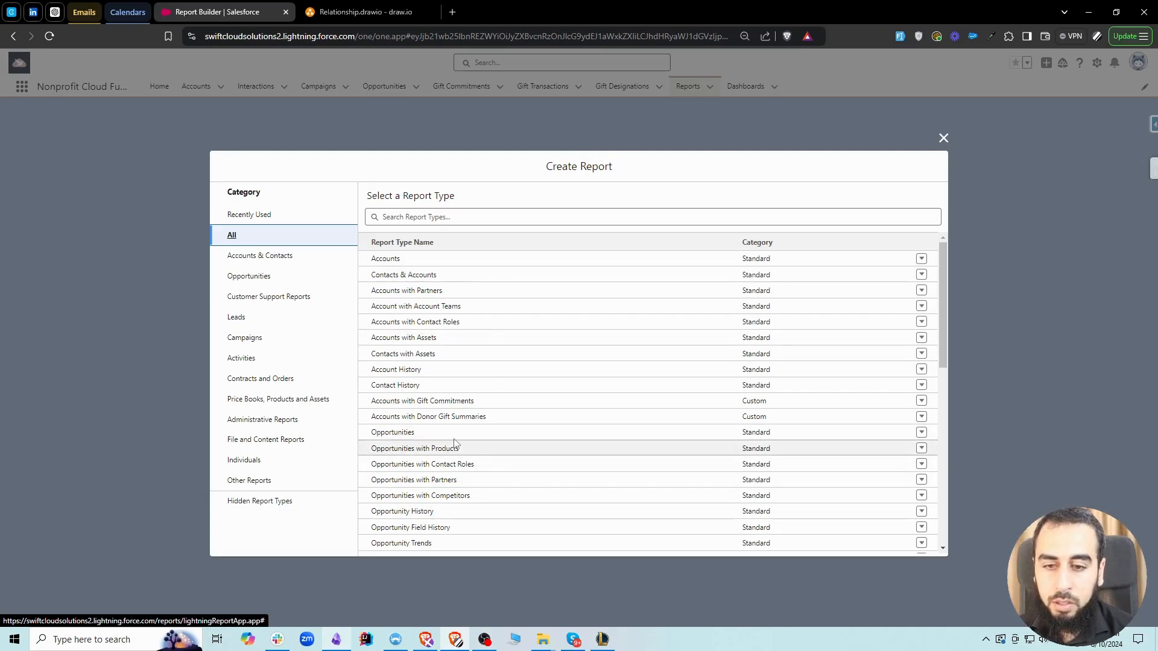
{"action": "scroll", "coordinate": [458, 431], "scroll_direction": "down", "scroll_amount": 2}
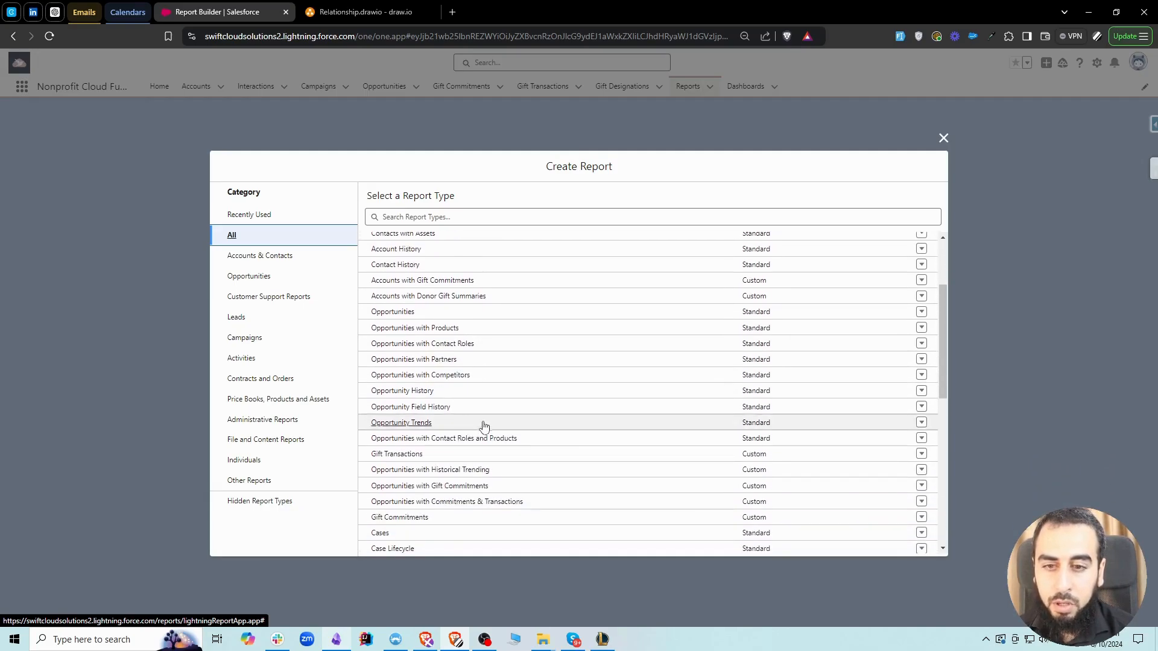
{"action": "scroll", "coordinate": [522, 424], "scroll_direction": "down", "scroll_amount": 2}
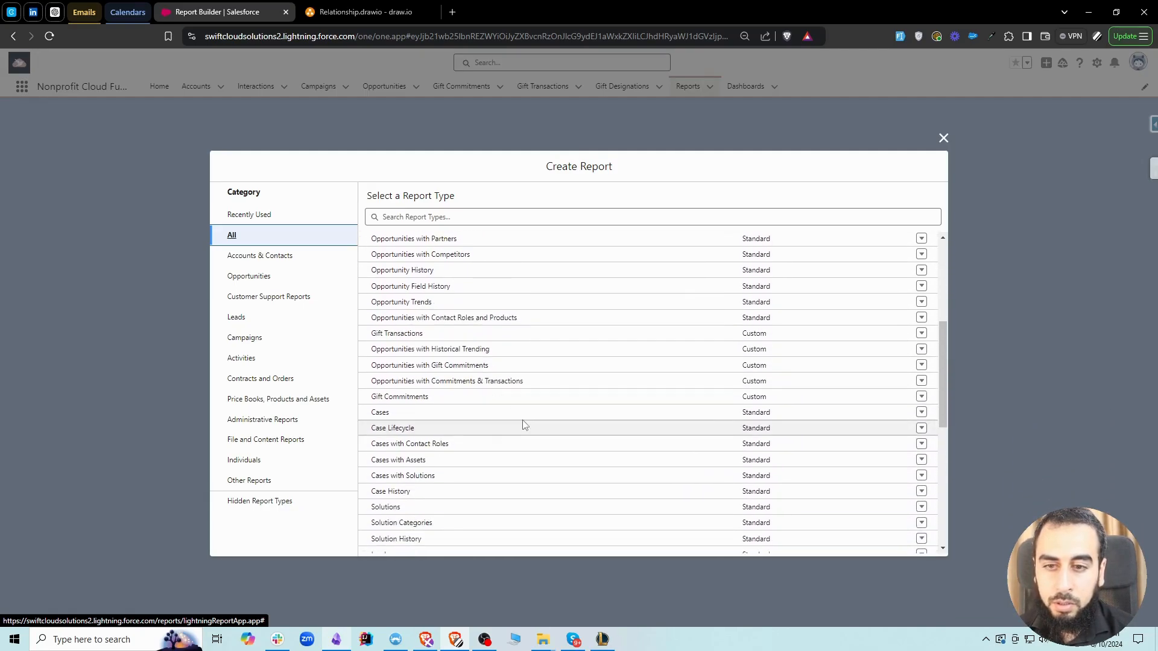
{"action": "scroll", "coordinate": [524, 424], "scroll_direction": "down", "scroll_amount": 2}
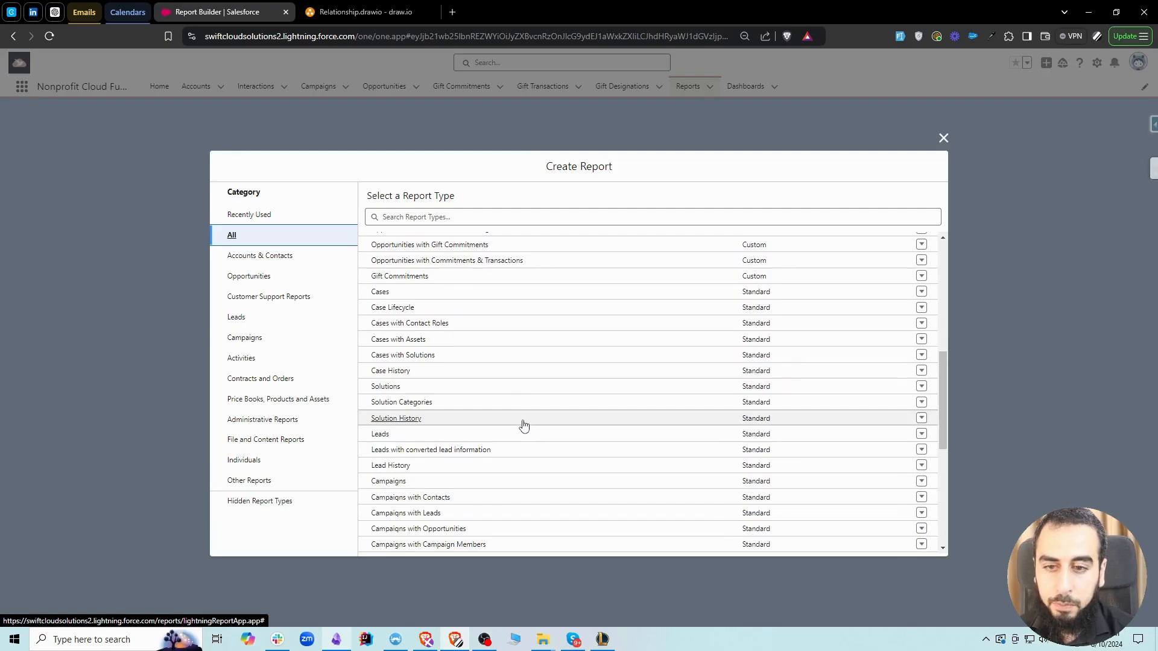
{"action": "scroll", "coordinate": [523, 425], "scroll_direction": "down", "scroll_amount": 2}
Look at the Accounts & Contacts report types and search all categories for "account"
{"action": "left_click", "coordinate": [443, 219]}
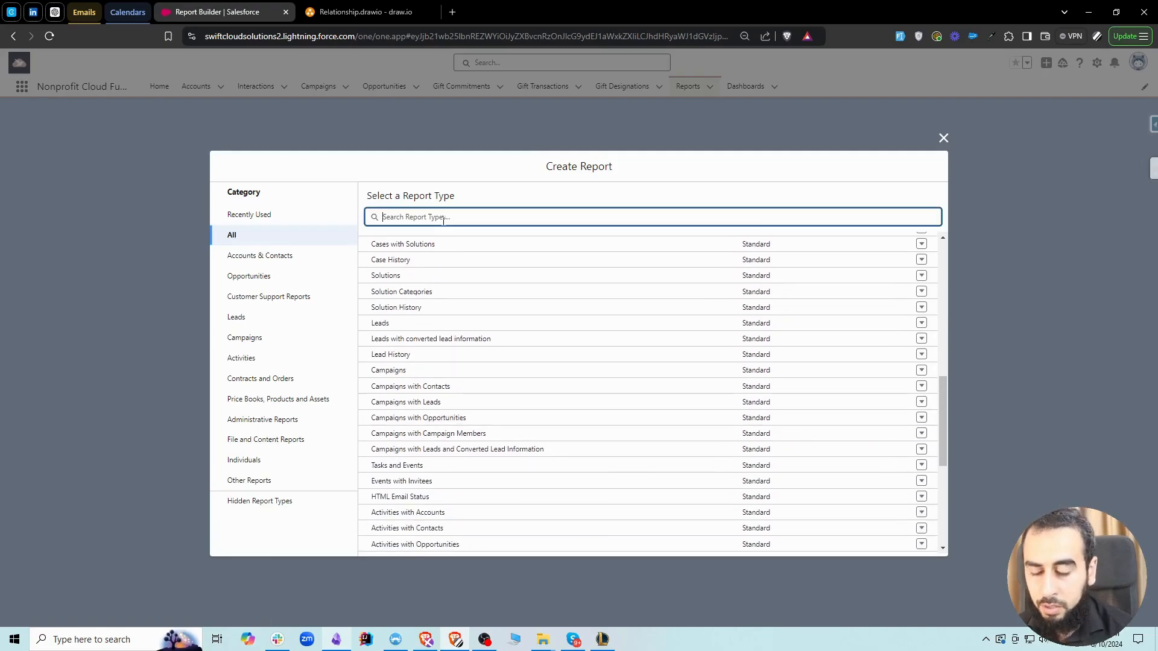
{"action": "left_click", "coordinate": [276, 256]}
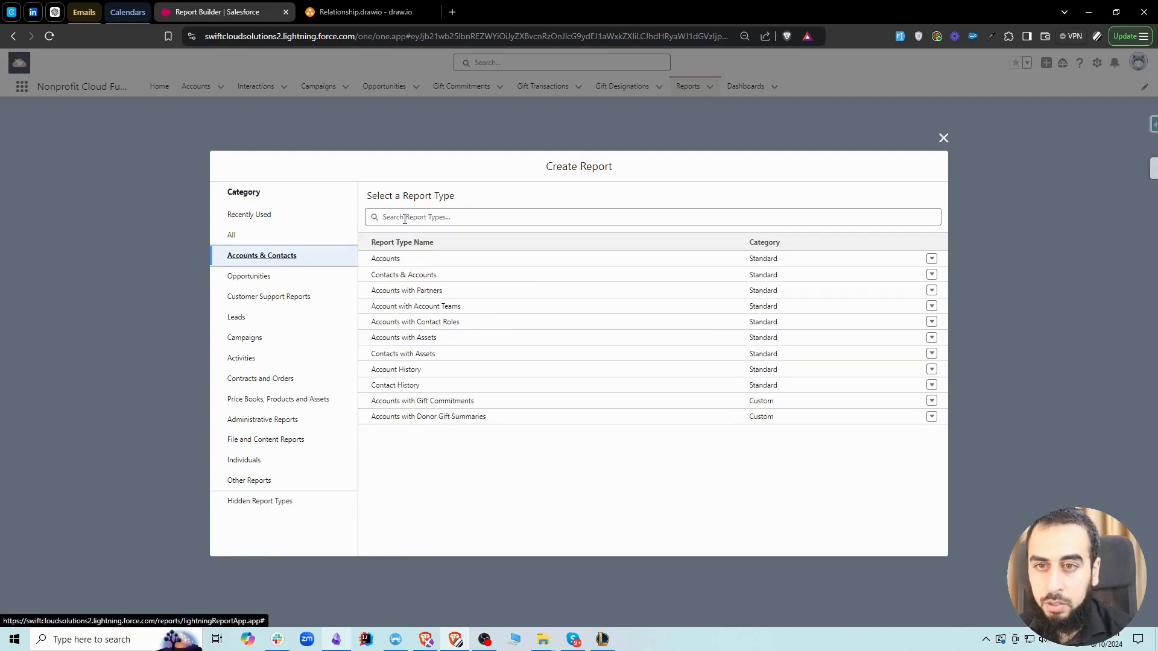
{"action": "left_click", "coordinate": [254, 236]}
{"action": "left_click", "coordinate": [438, 218]}
{"action": "type", "text": "ac"}
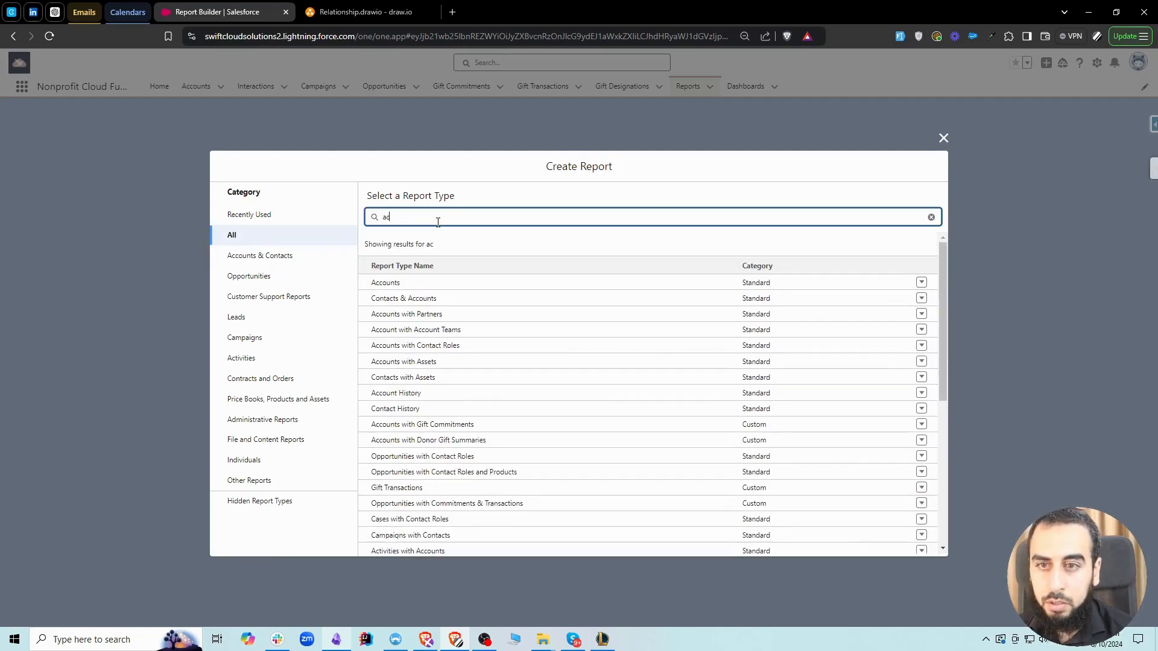
{"action": "type", "text": "count"}
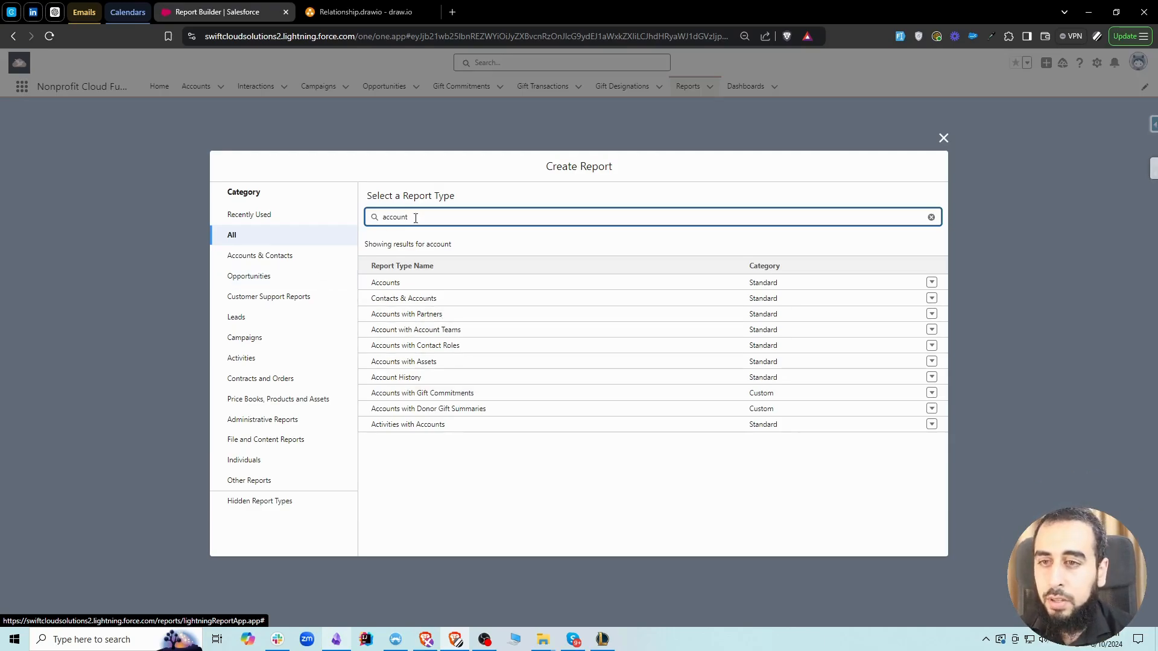
Search the report types for "sum" and start a report based on Accounts with Donor Gift Summaries
{"action": "double_click", "coordinate": [435, 215]}
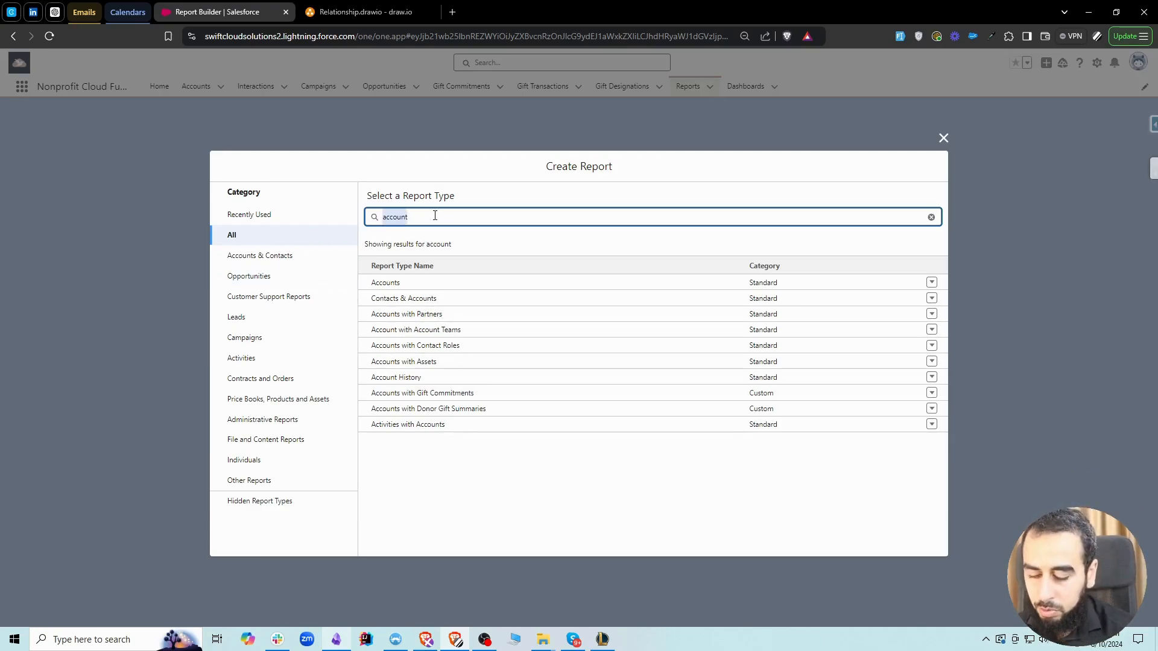
{"action": "type", "text": "sum"}
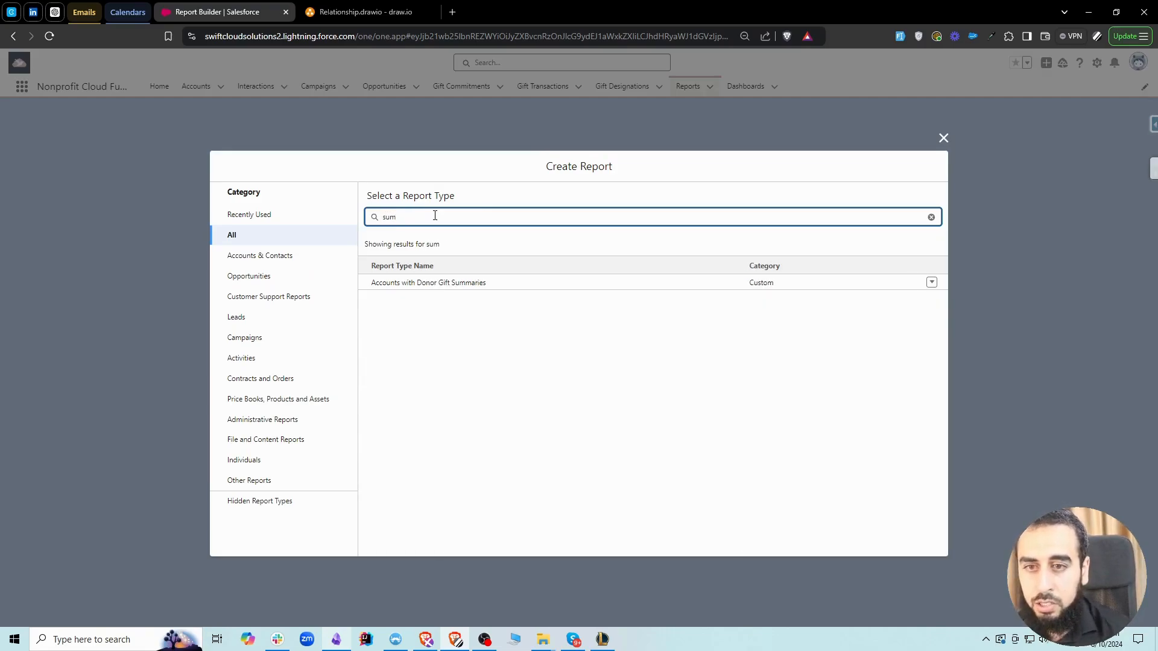
{"action": "left_click", "coordinate": [454, 284]}
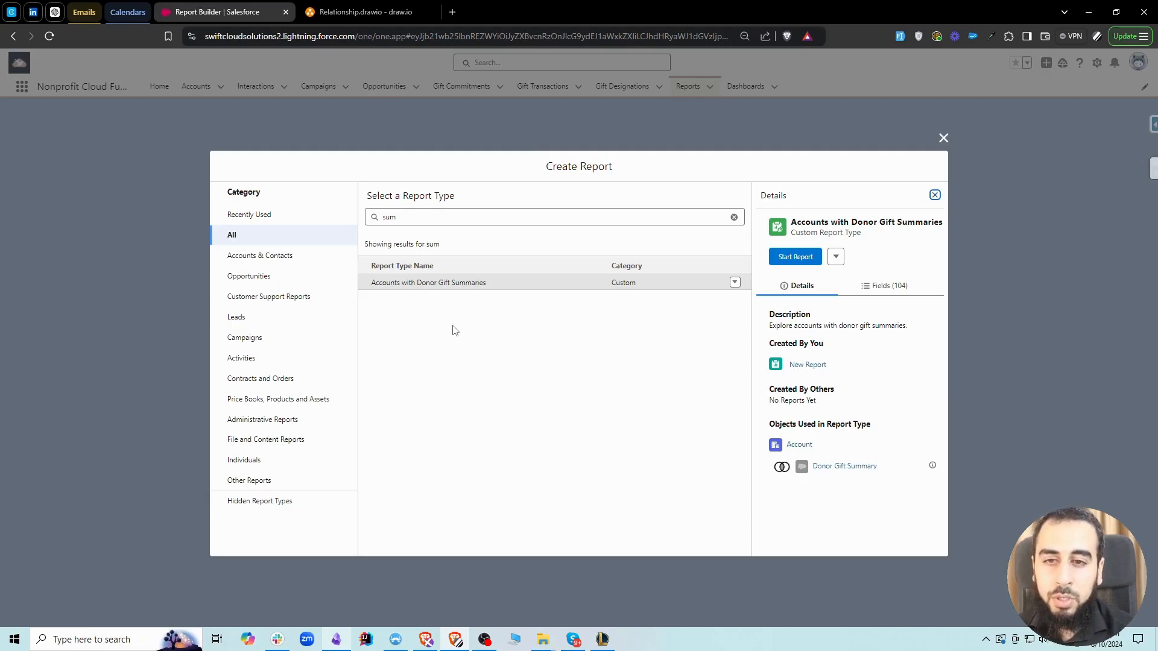
{"action": "left_click", "coordinate": [795, 256]}
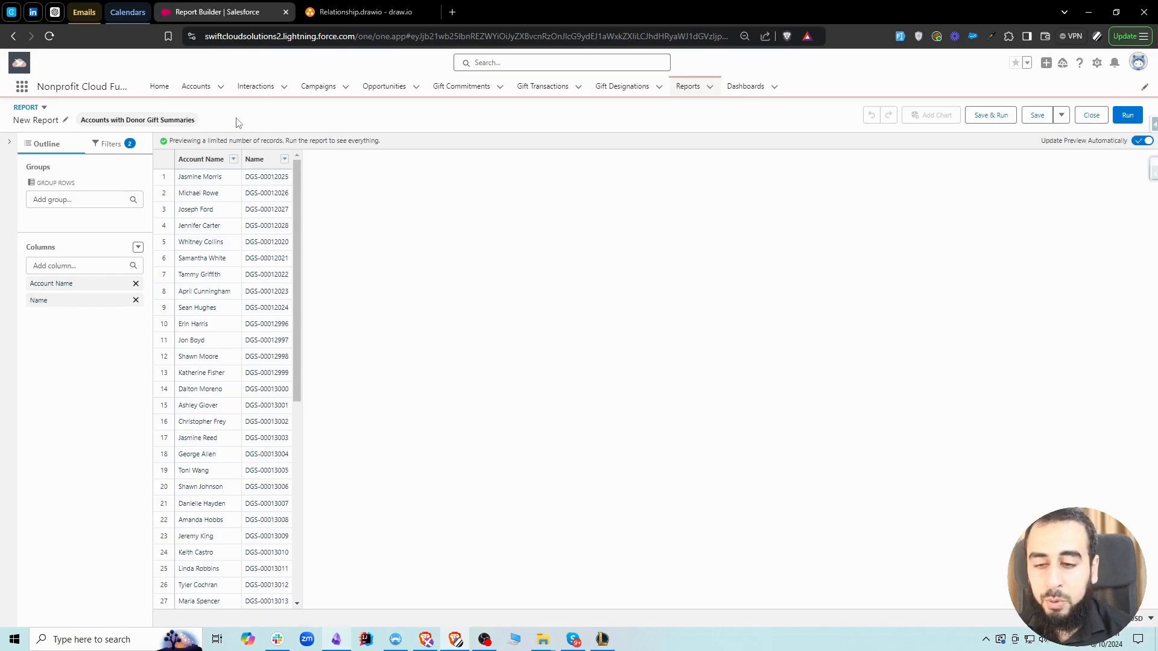
Examine the fields available under Donor Gift Summaries with the Accounts group collapsed, and hide the field list
{"action": "left_click", "coordinate": [10, 143]}
{"action": "left_click", "coordinate": [10, 198]}
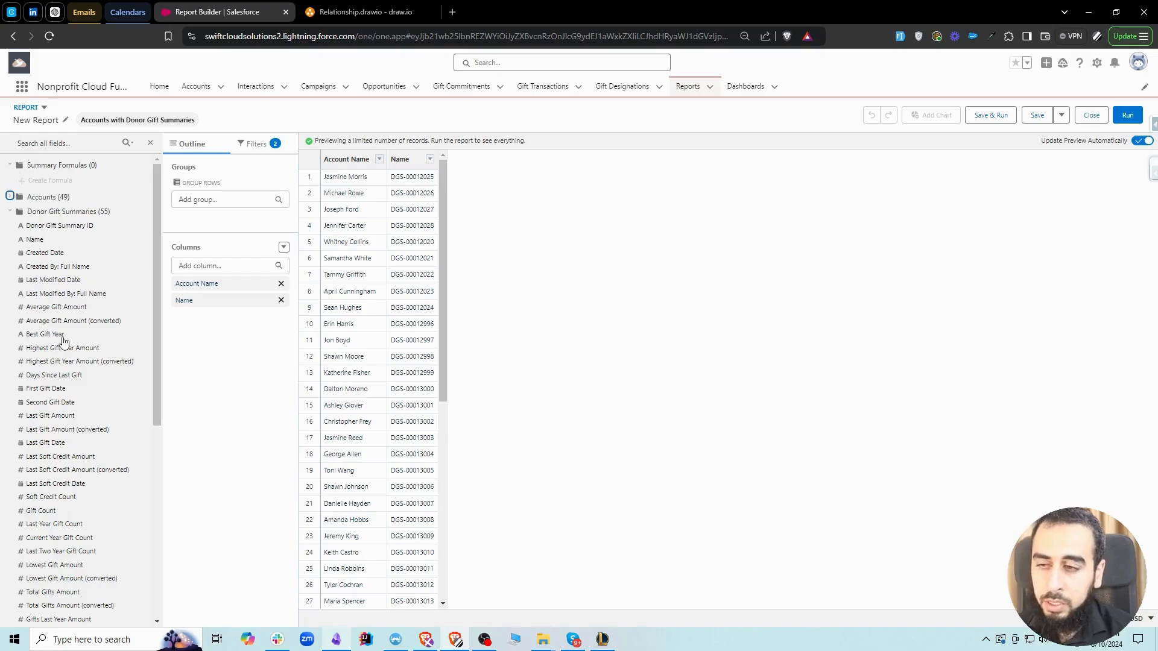
{"action": "scroll", "coordinate": [63, 341], "scroll_direction": "down", "scroll_amount": 1}
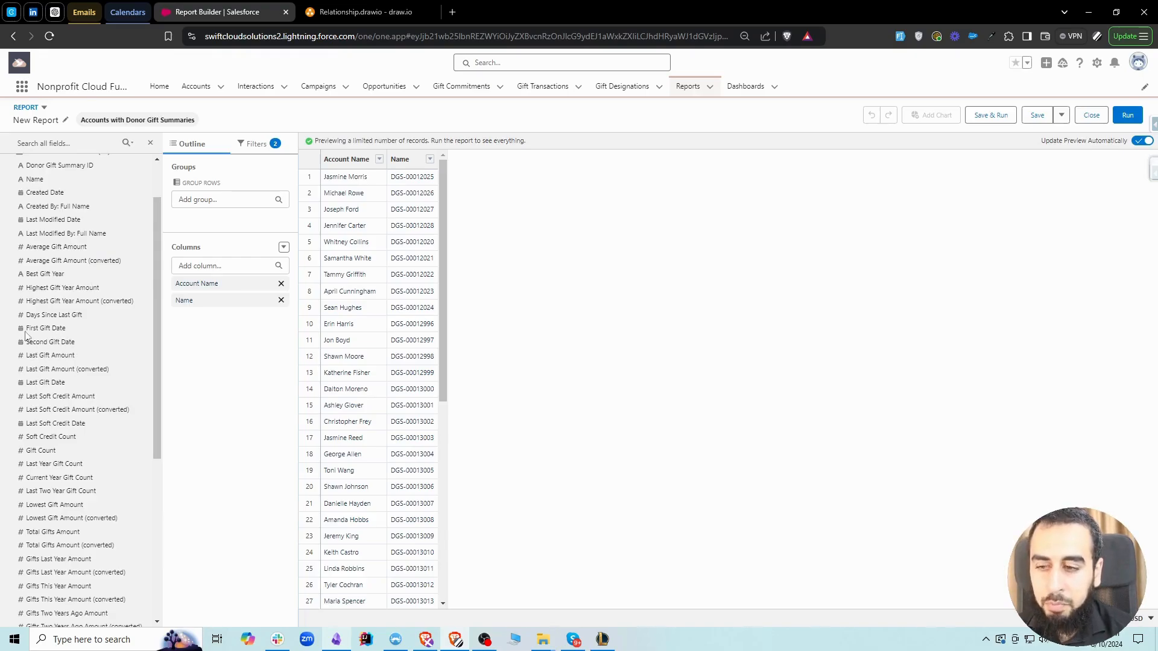
{"action": "scroll", "coordinate": [73, 338], "scroll_direction": "down", "scroll_amount": 5}
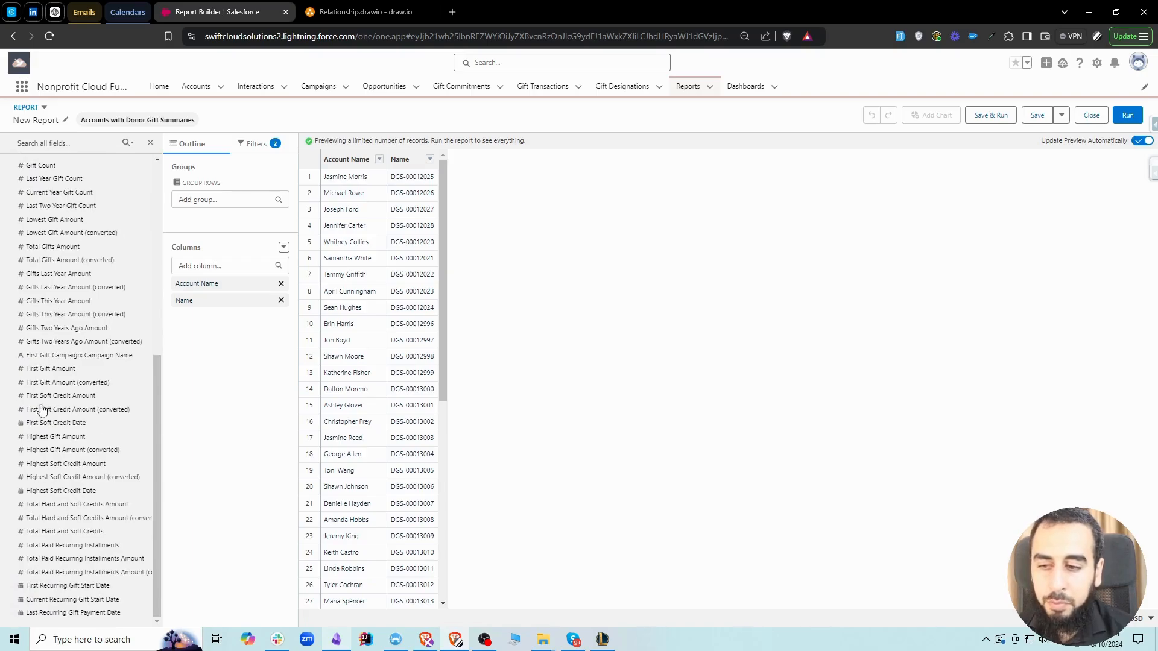
{"action": "scroll", "coordinate": [58, 434], "scroll_direction": "up", "scroll_amount": 2}
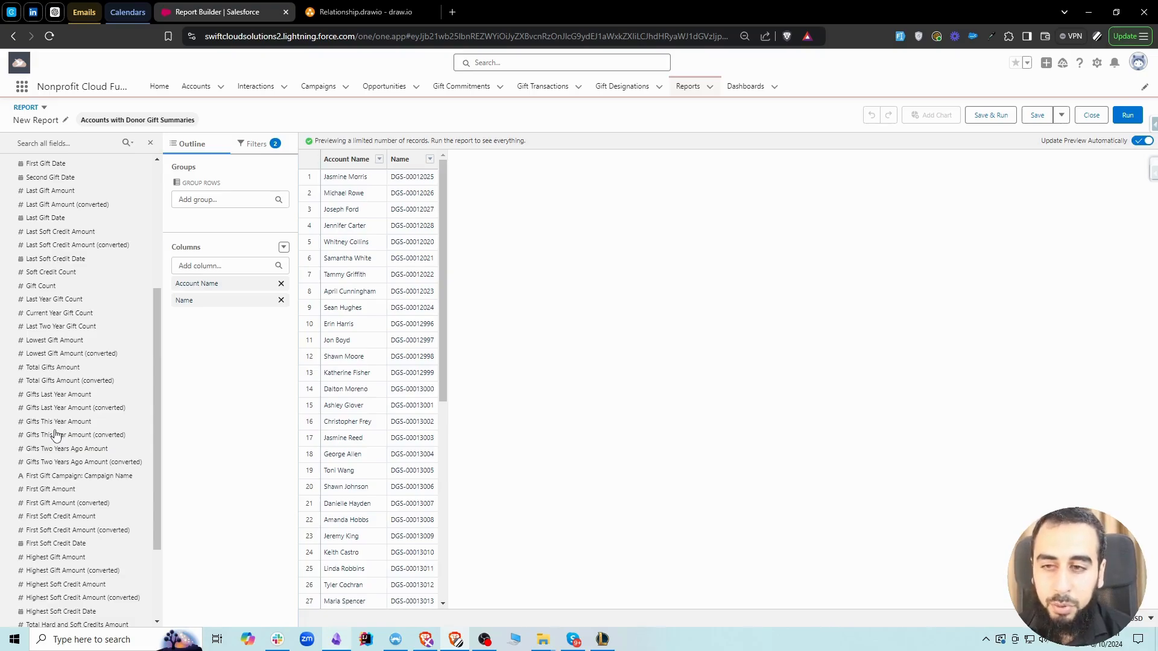
{"action": "scroll", "coordinate": [72, 483], "scroll_direction": "up", "scroll_amount": 4}
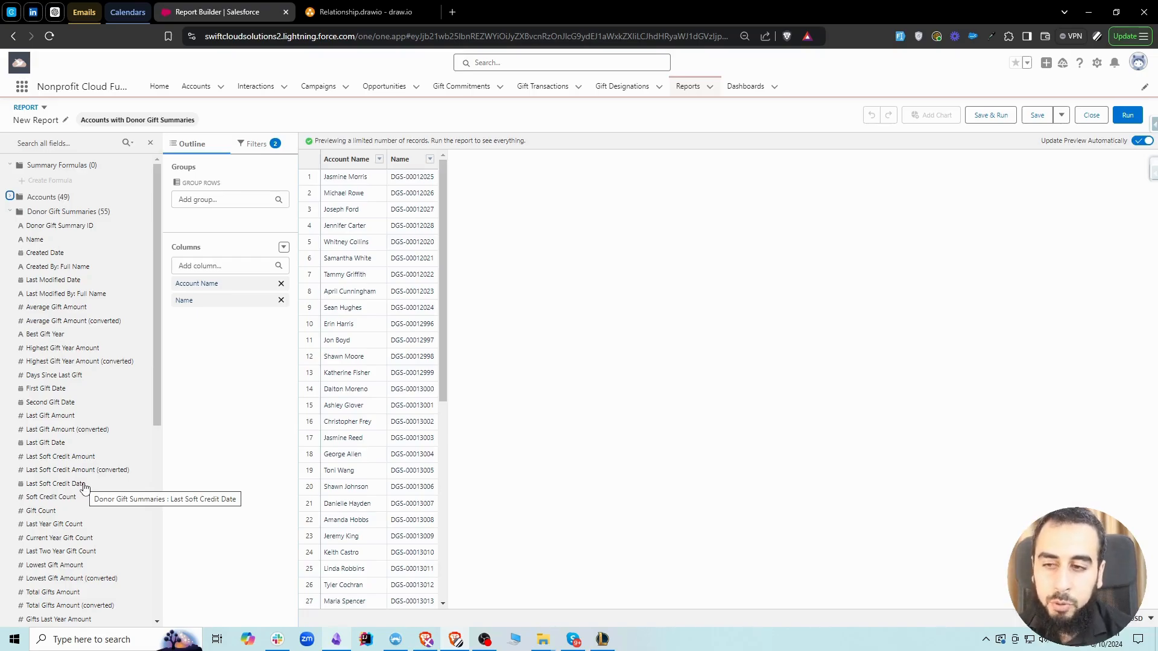
{"action": "left_click", "coordinate": [150, 143]}
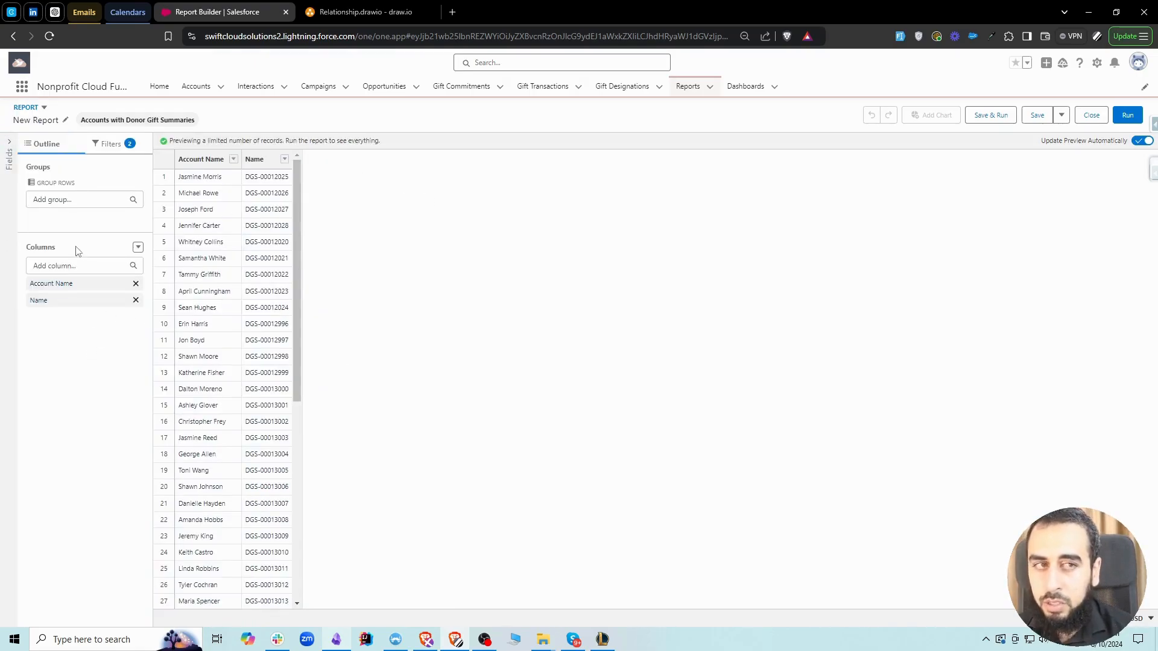
Find the Gifts This Year Amount field by searching for "this" and add it as a report column
{"action": "left_click", "coordinate": [12, 161]}
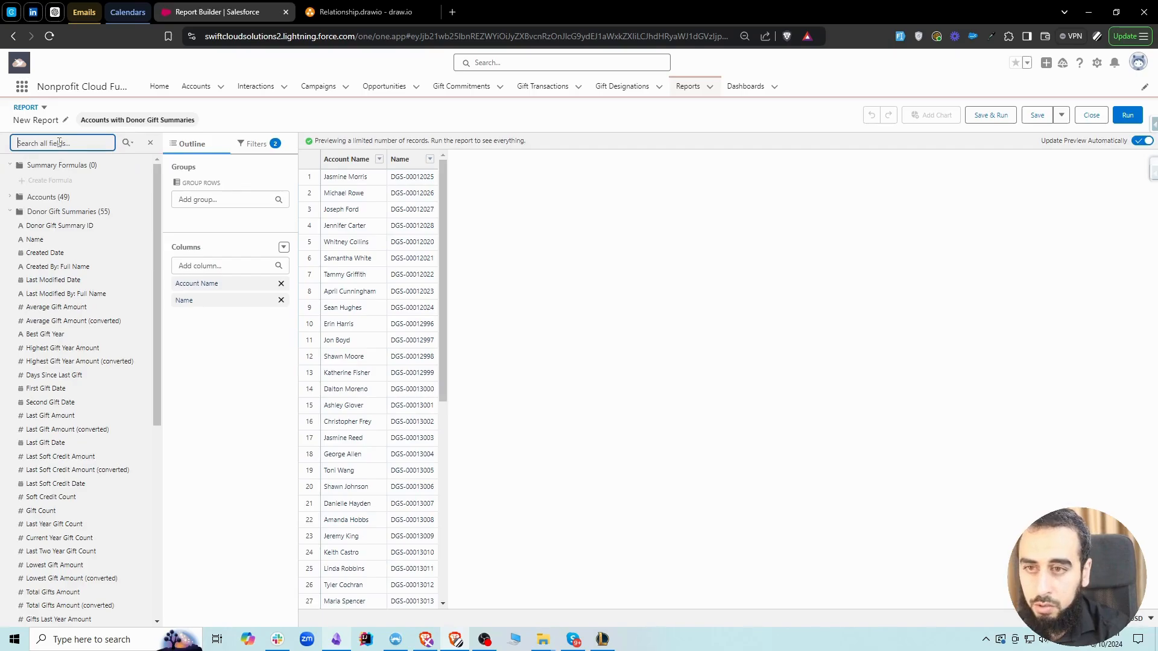
{"action": "type", "text": "this"}
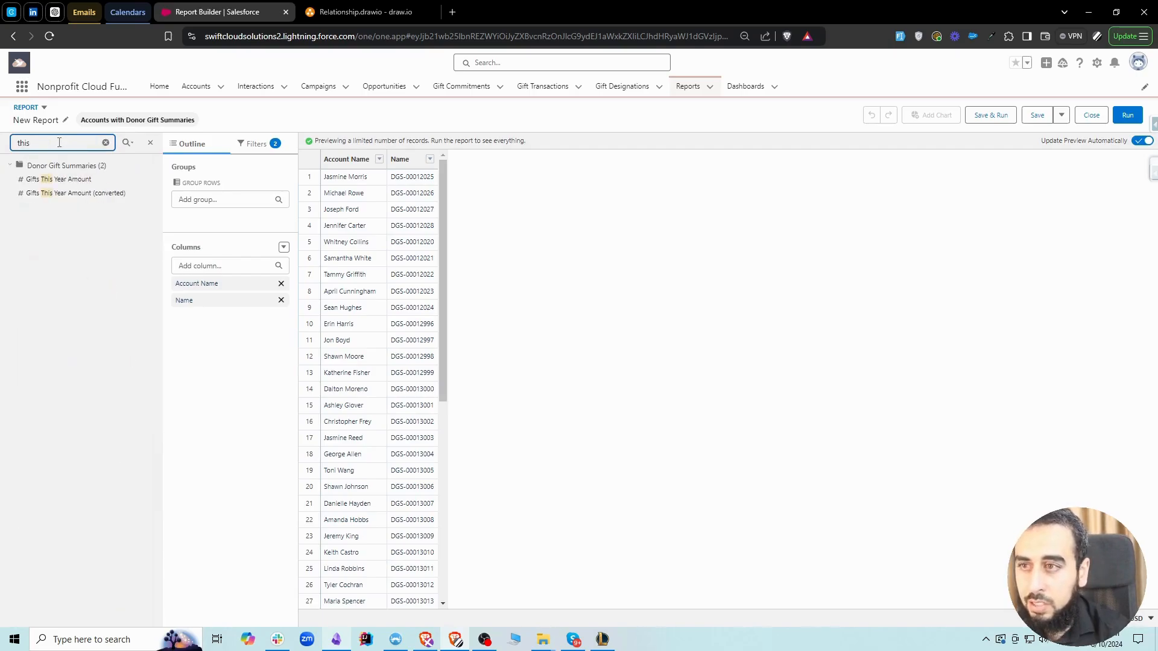
{"action": "left_click", "coordinate": [83, 182]}
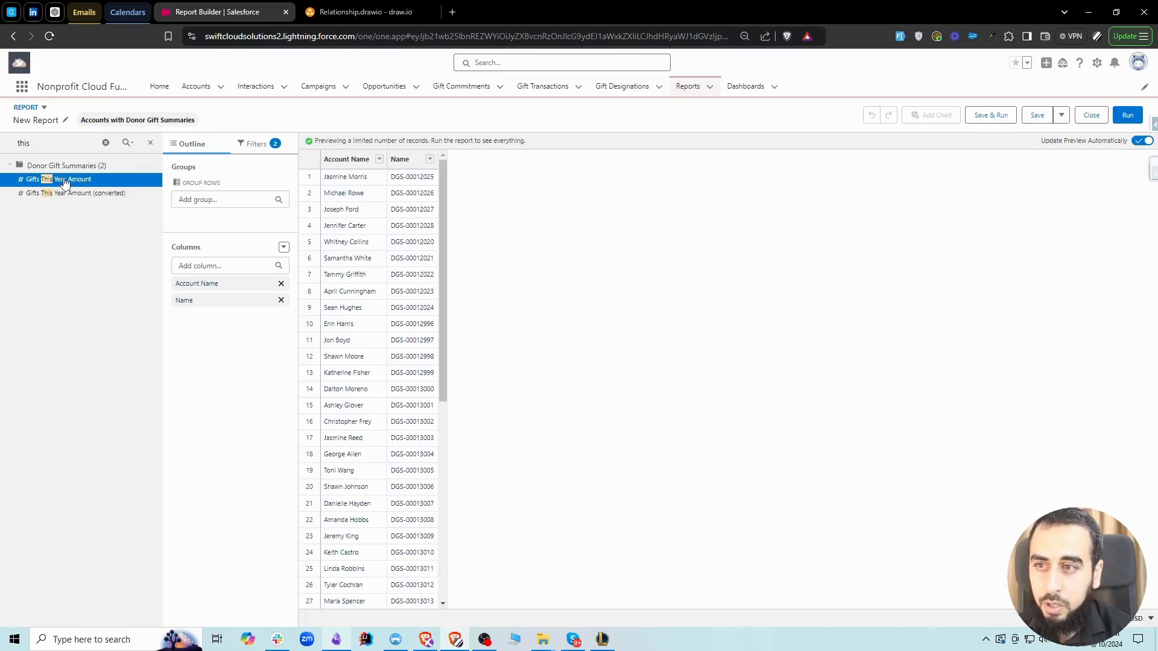
{"action": "double_click", "coordinate": [66, 181]}
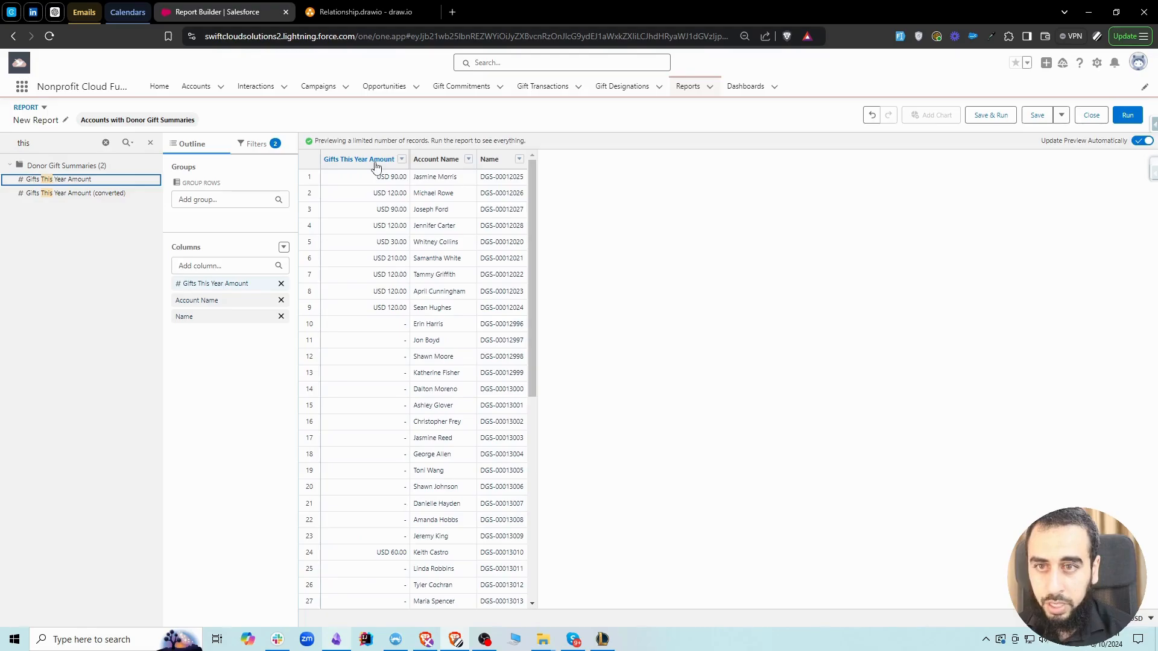
Search the fields for "last year", insert Gifts Last Year Amount between Account Name and Name, and hide the field list
{"action": "left_click", "coordinate": [106, 145]}
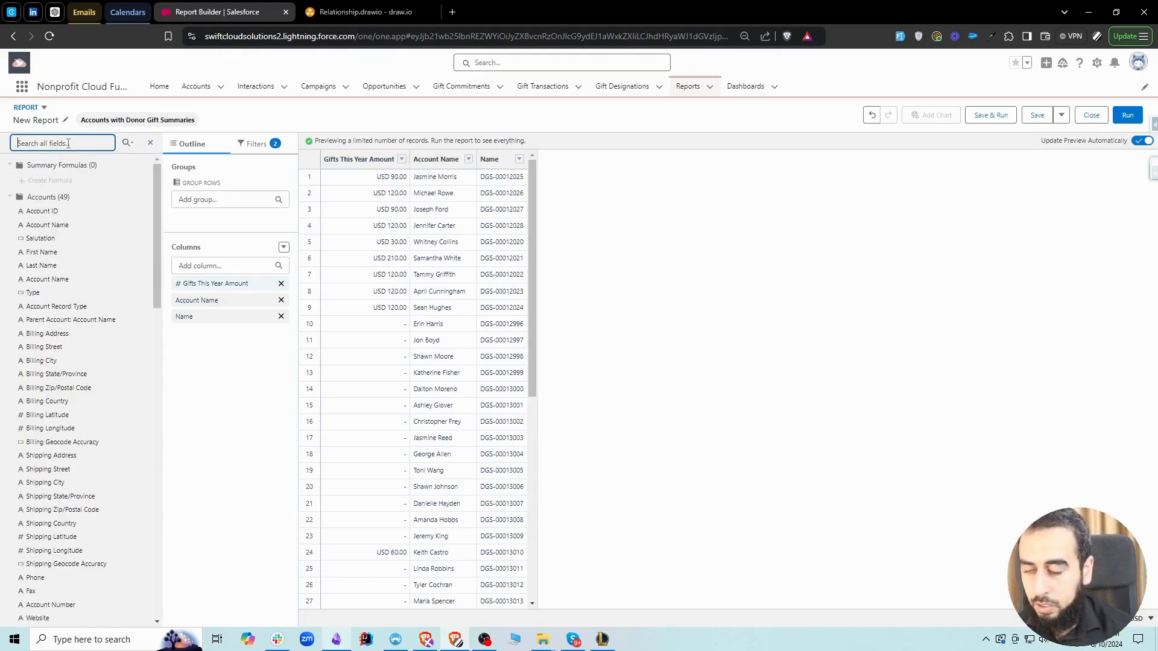
{"action": "type", "text": "last"}
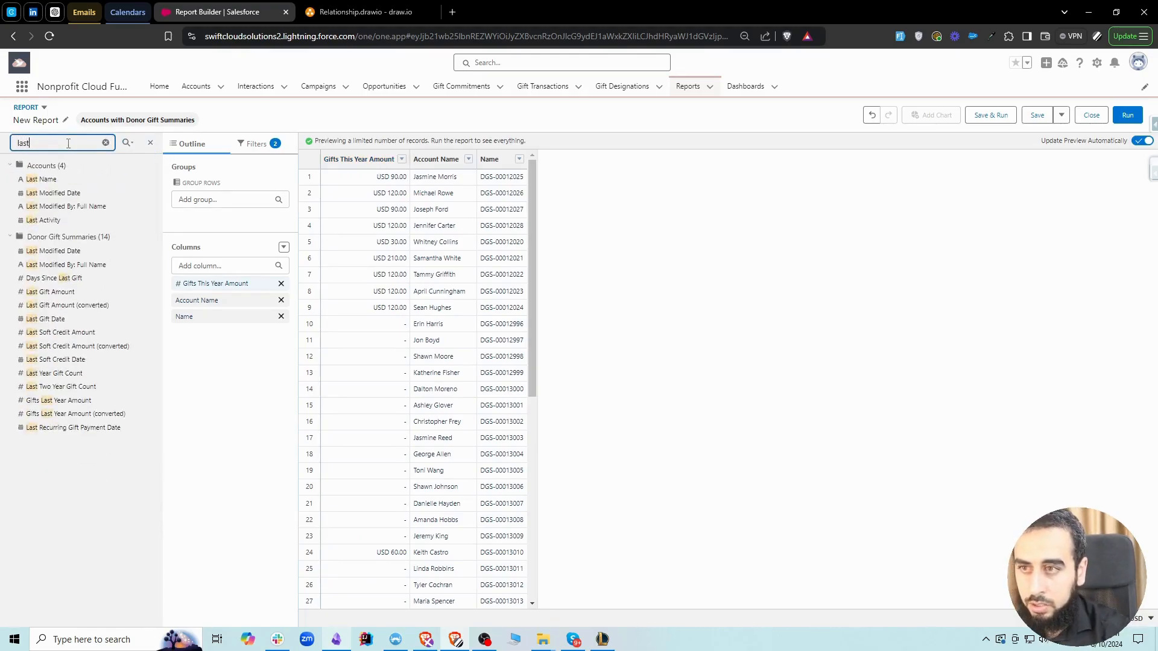
{"action": "type", "text": " year"}
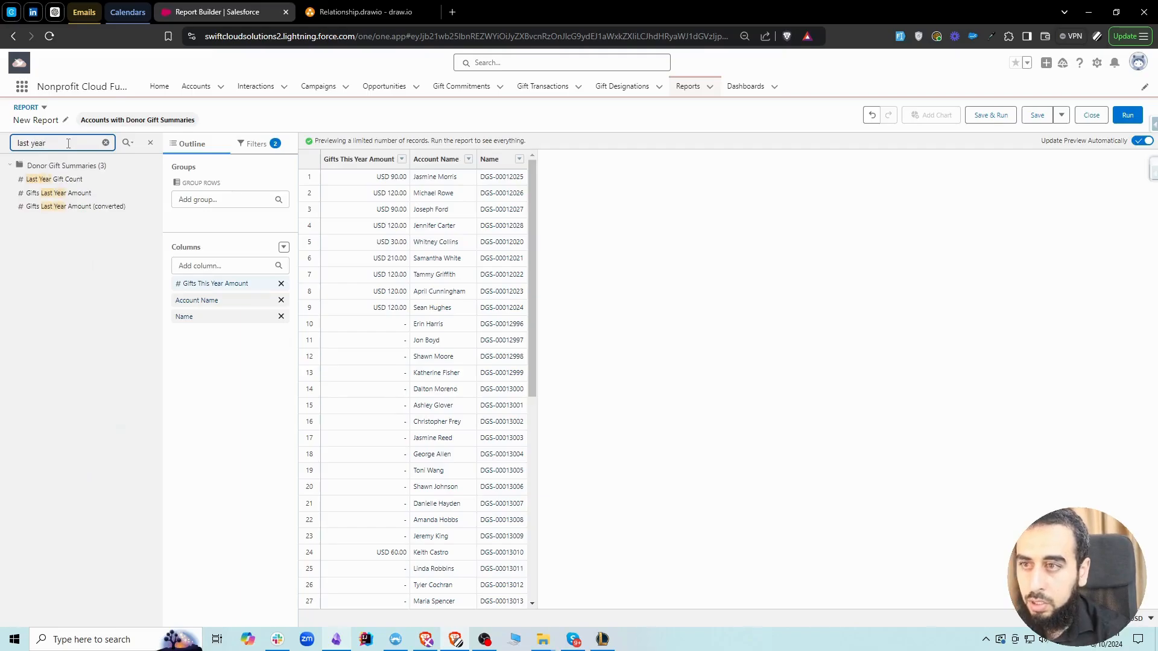
{"action": "left_click_drag", "start_coordinate": [63, 193], "coordinate": [488, 244]}
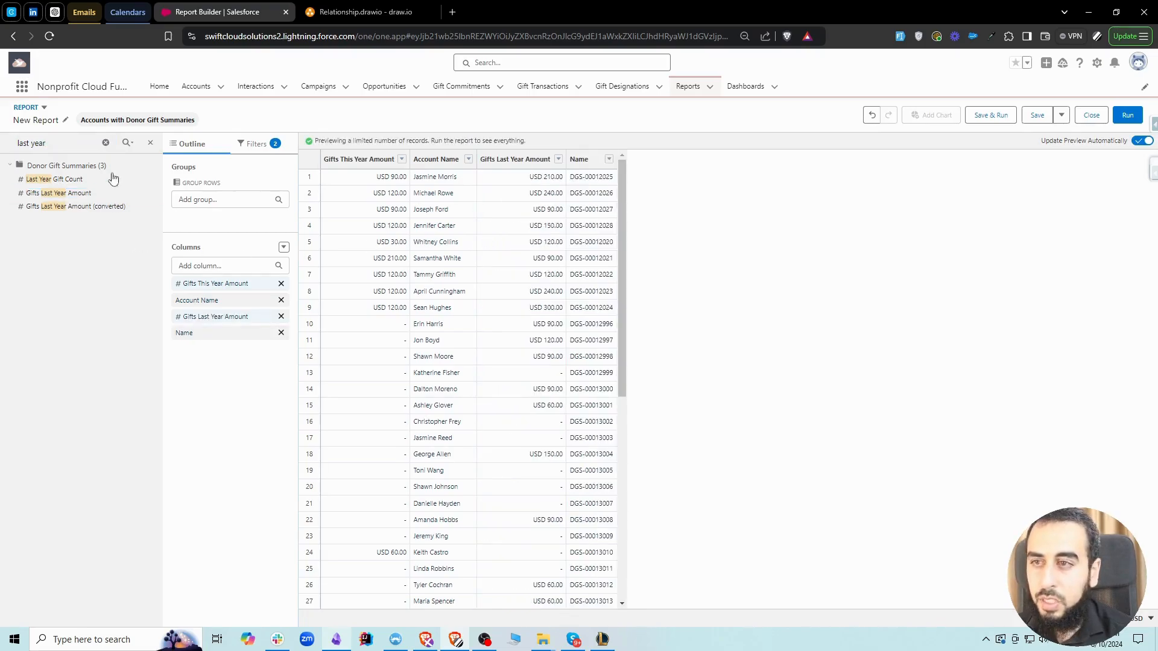
{"action": "left_click", "coordinate": [106, 142]}
{"action": "left_click", "coordinate": [158, 145]}
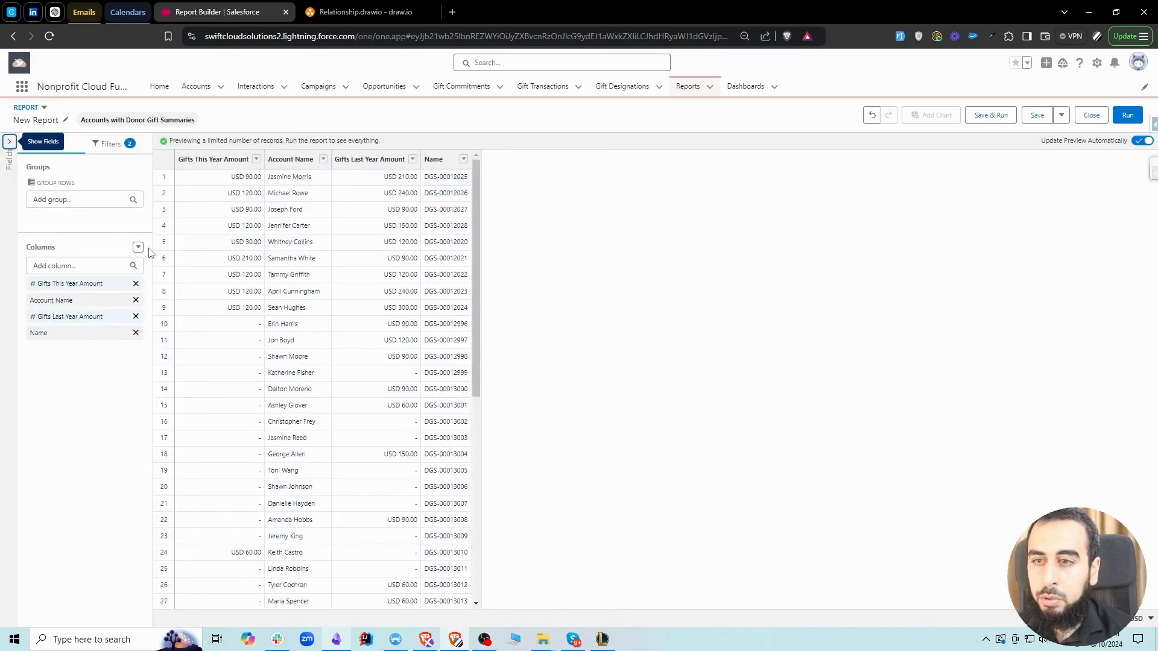
Add the Current Year Gift Count column to the report by searching for "current"
{"action": "left_click", "coordinate": [71, 266]}
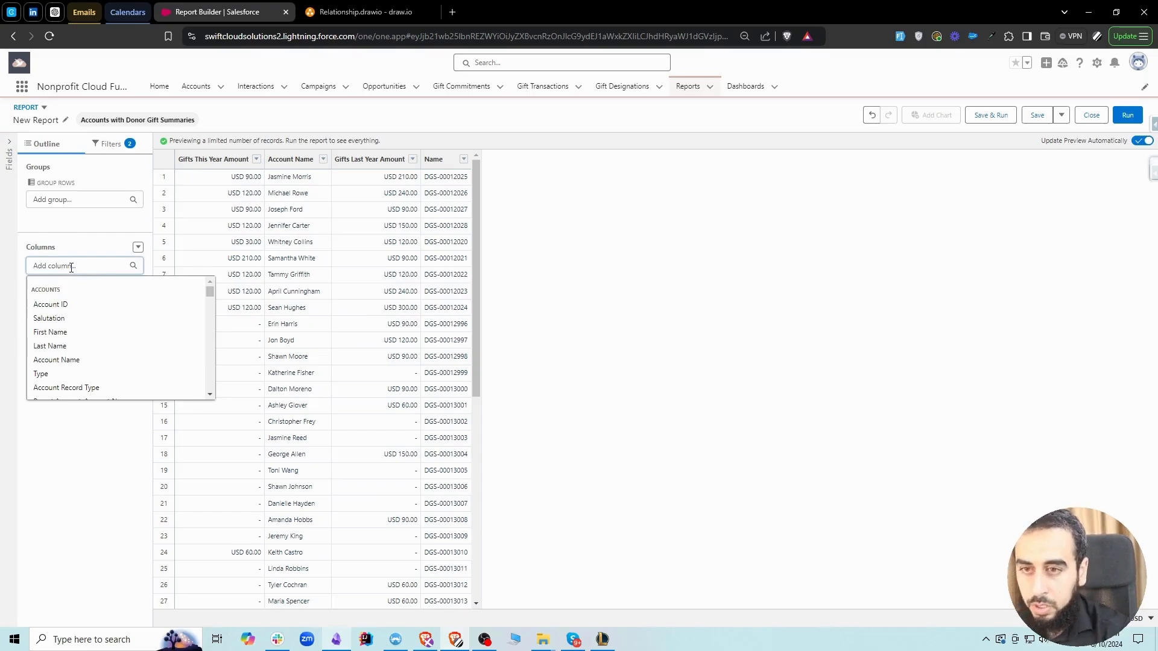
{"action": "type", "text": "current"}
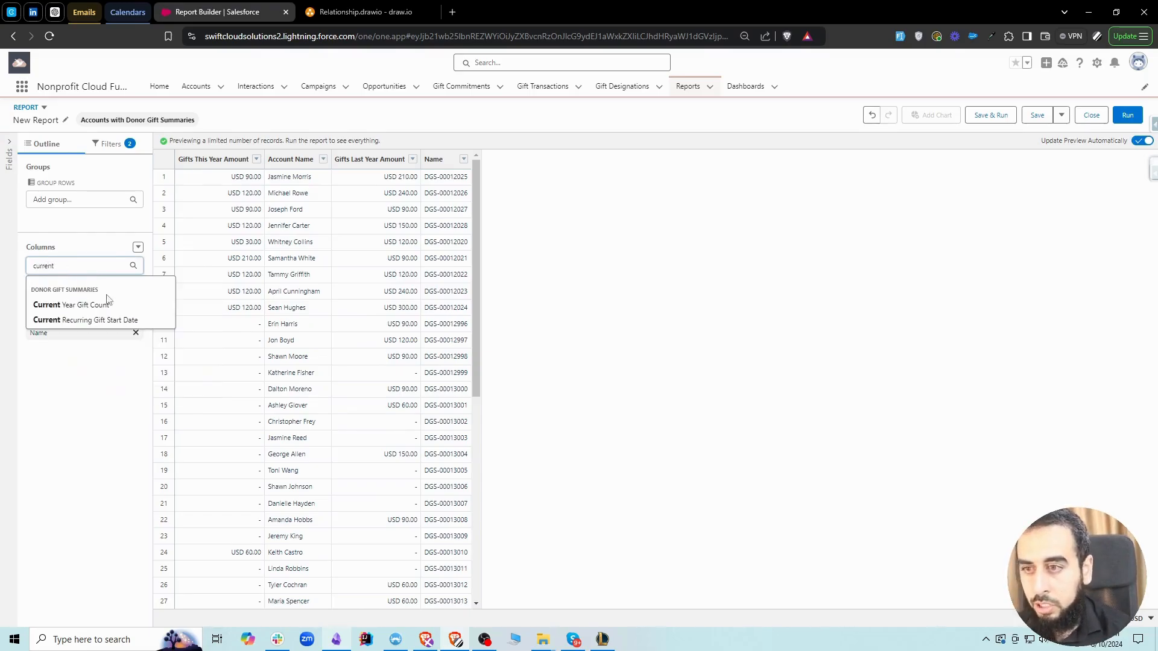
{"action": "left_click", "coordinate": [105, 308]}
Add the Last Year Gift Count column to the report by searching for "last year"
{"action": "left_click", "coordinate": [78, 266]}
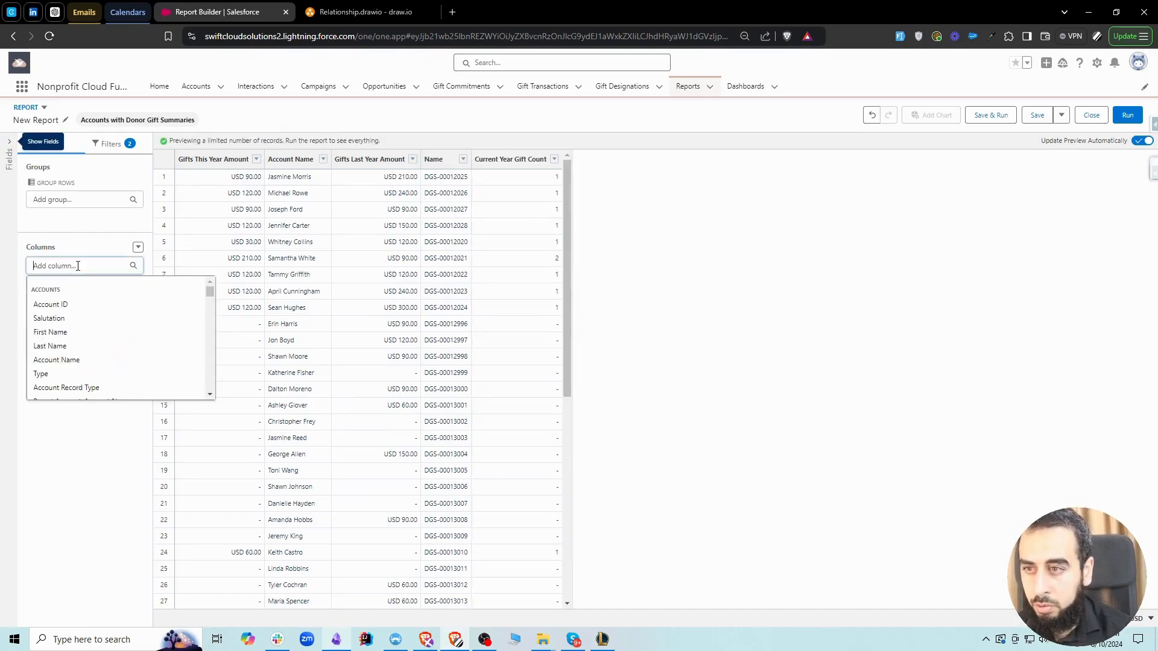
{"action": "type", "text": "last "}
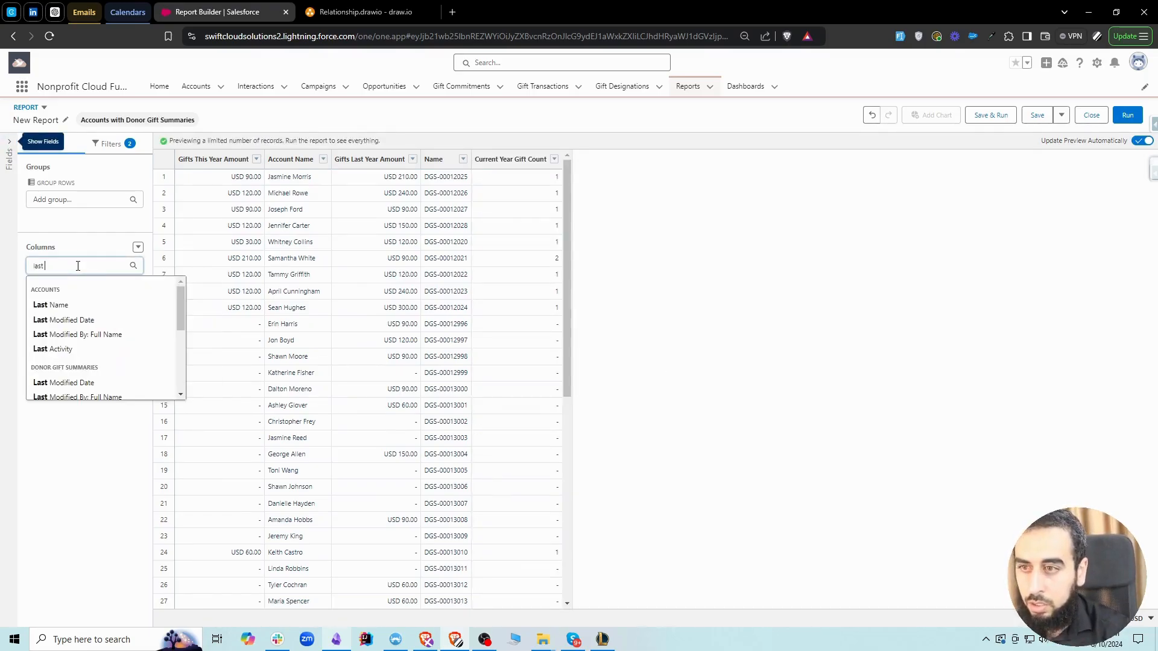
{"action": "type", "text": "year"}
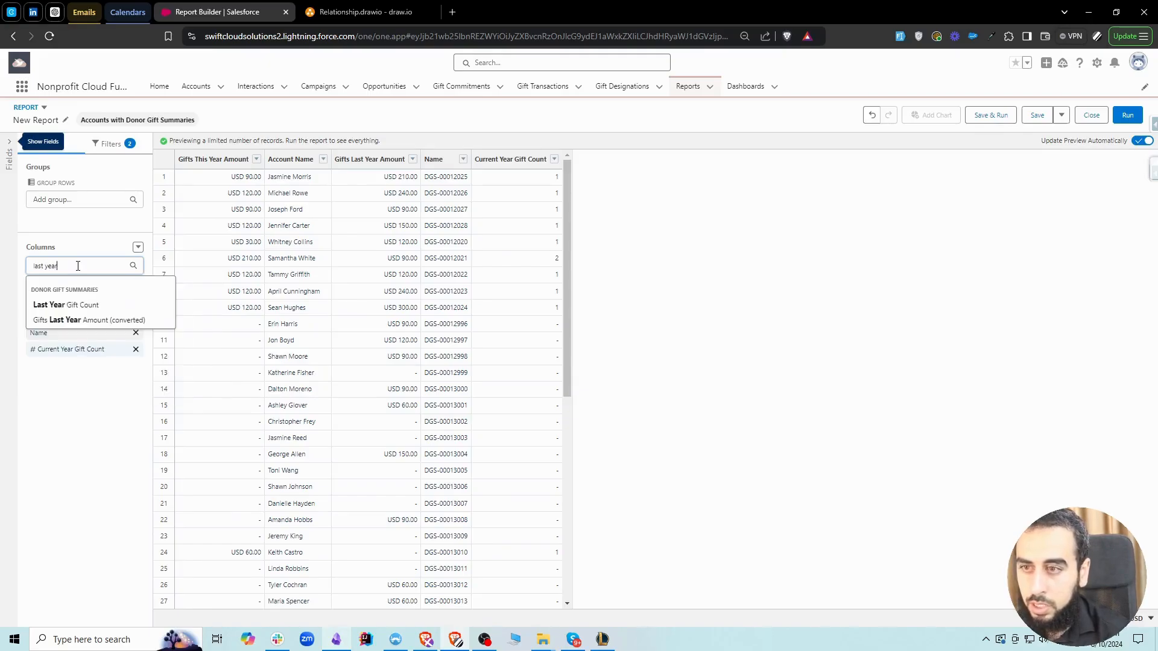
{"action": "left_click", "coordinate": [78, 304]}
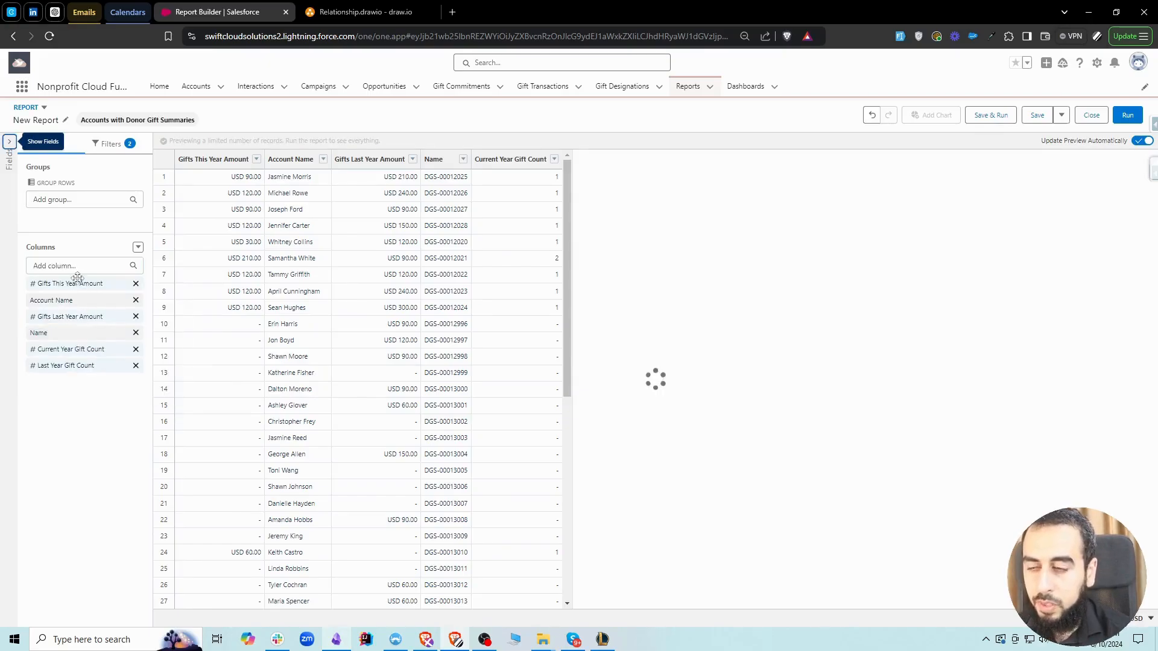
Find the Total Gifts Amount field by searching for "total" and add it as a report column
{"action": "left_click", "coordinate": [67, 269]}
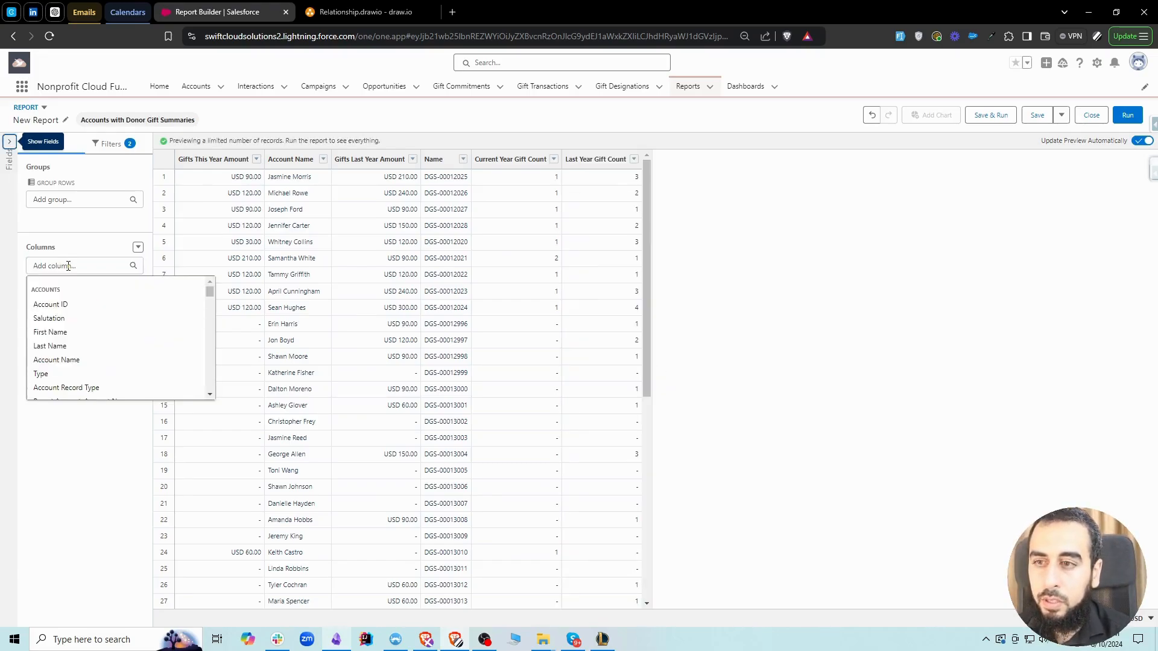
{"action": "type", "text": "total"}
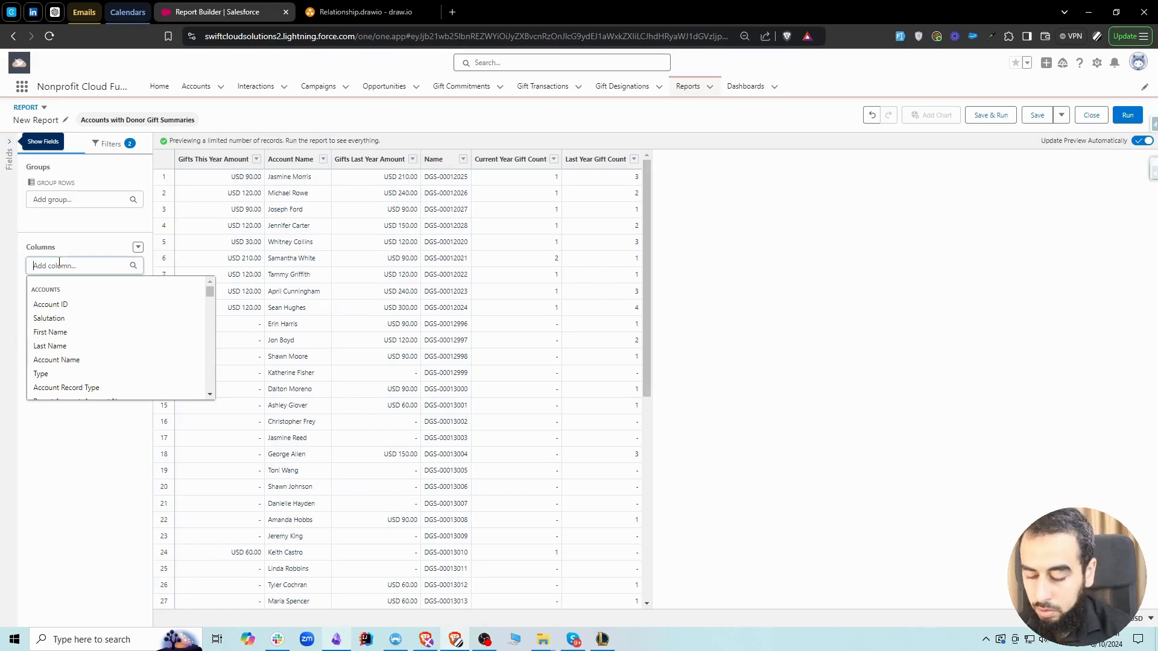
{"action": "left_click", "coordinate": [89, 305]}
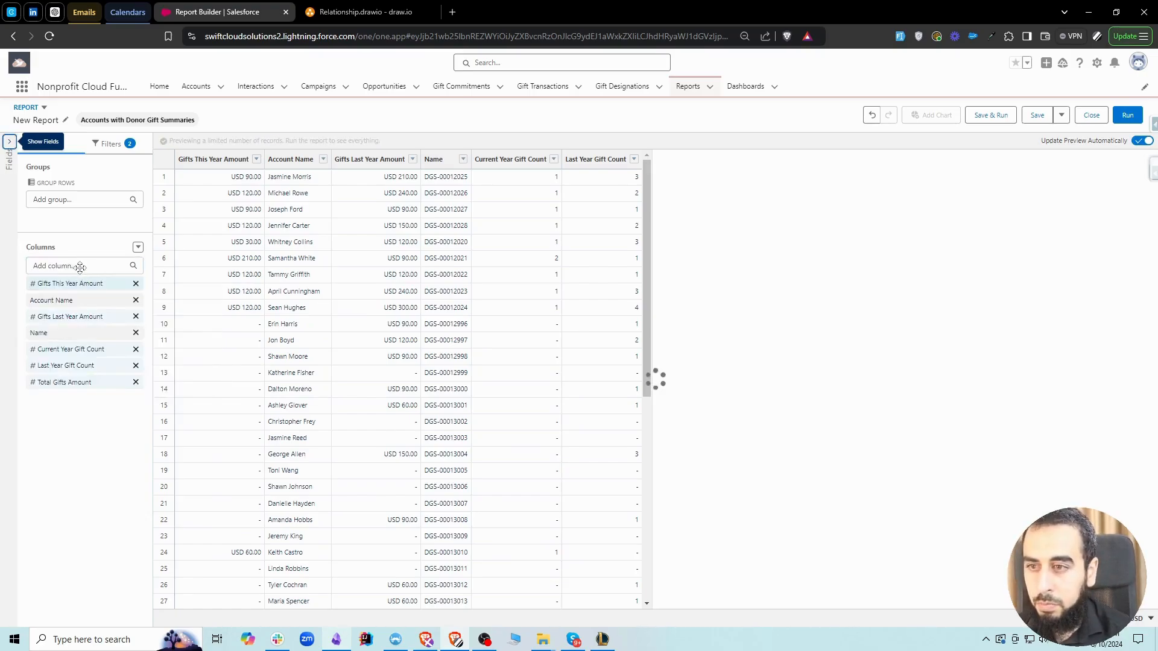
{"action": "left_click", "coordinate": [73, 266]}
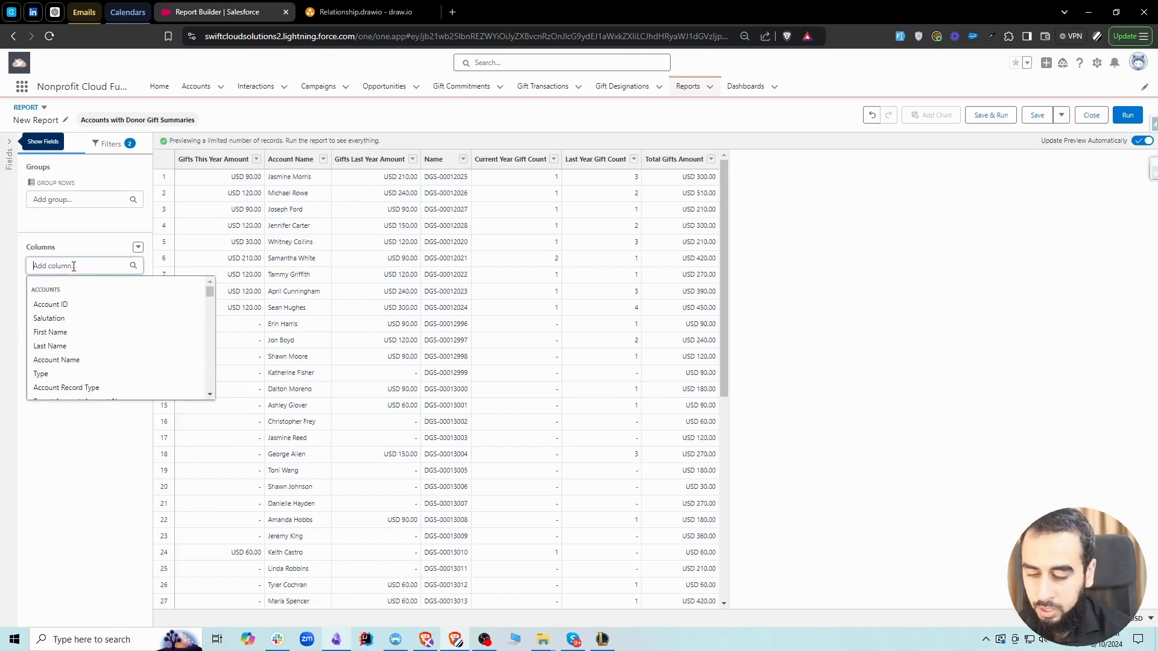
{"action": "type", "text": "total"}
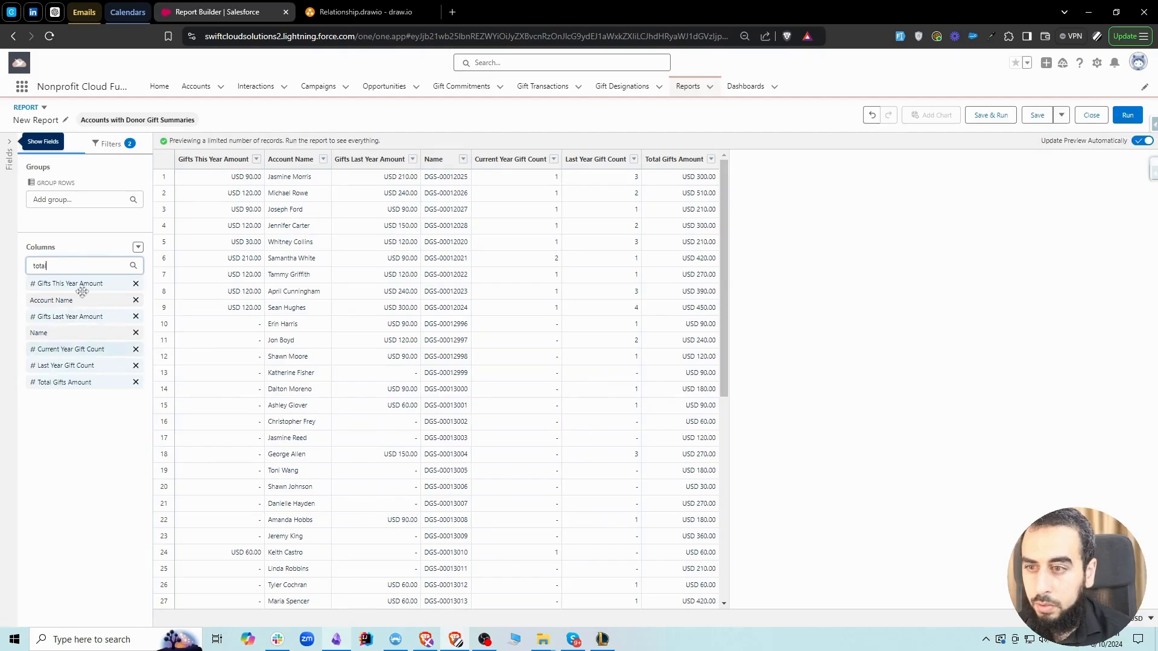
{"action": "left_click", "coordinate": [67, 269]}
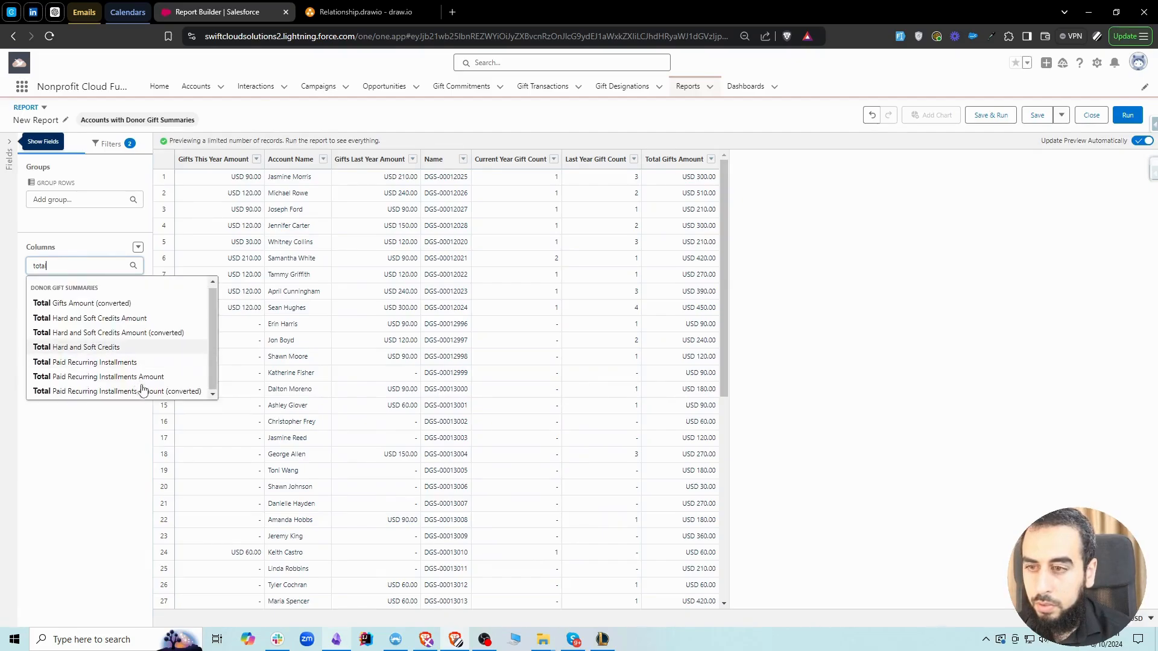
Search the fields for "count" and add Gift Count from Donor Gift Summaries as a column
{"action": "double_click", "coordinate": [51, 266]}
{"action": "type", "text": "count"}
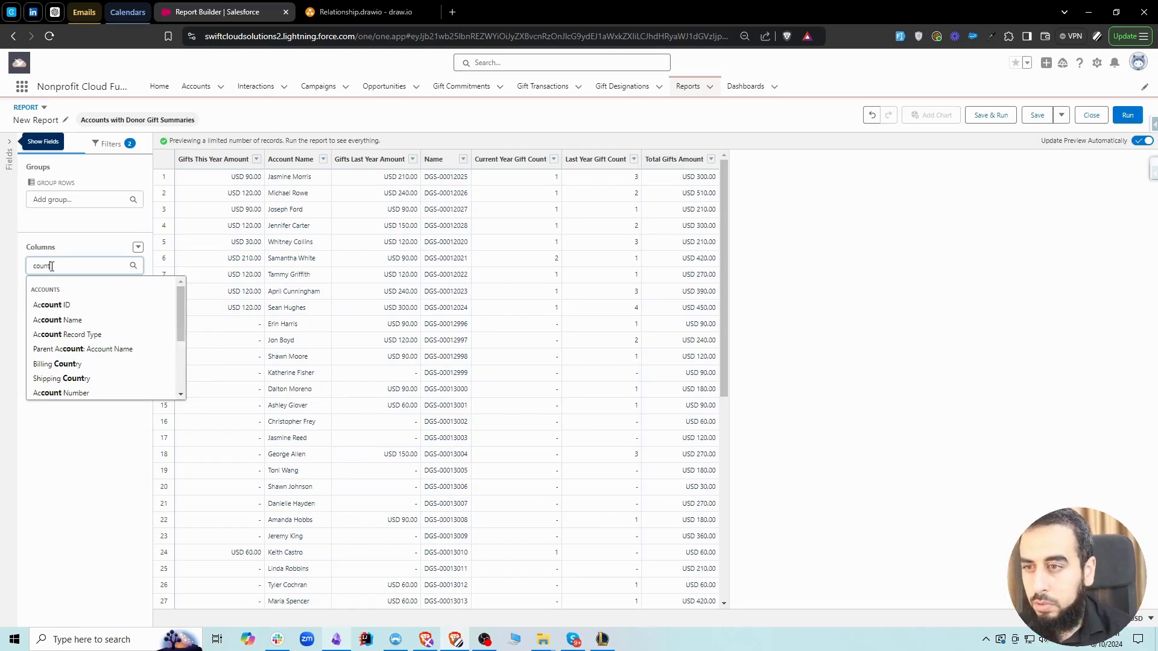
{"action": "scroll", "coordinate": [129, 328], "scroll_direction": "down", "scroll_amount": 2}
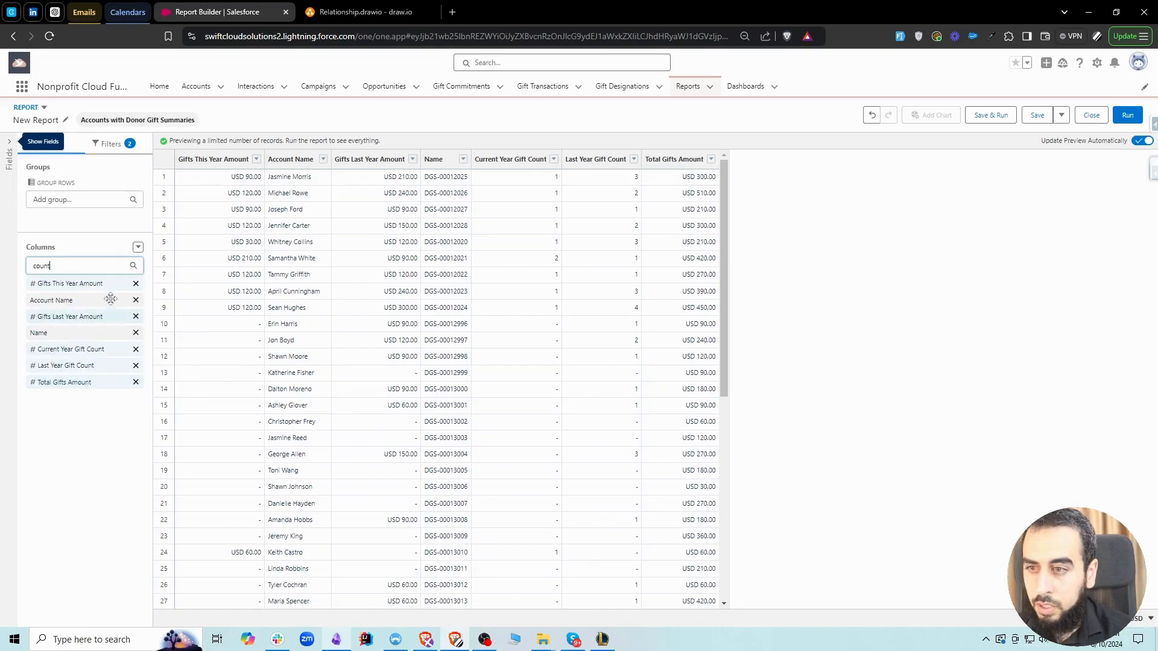
{"action": "left_click", "coordinate": [89, 266]}
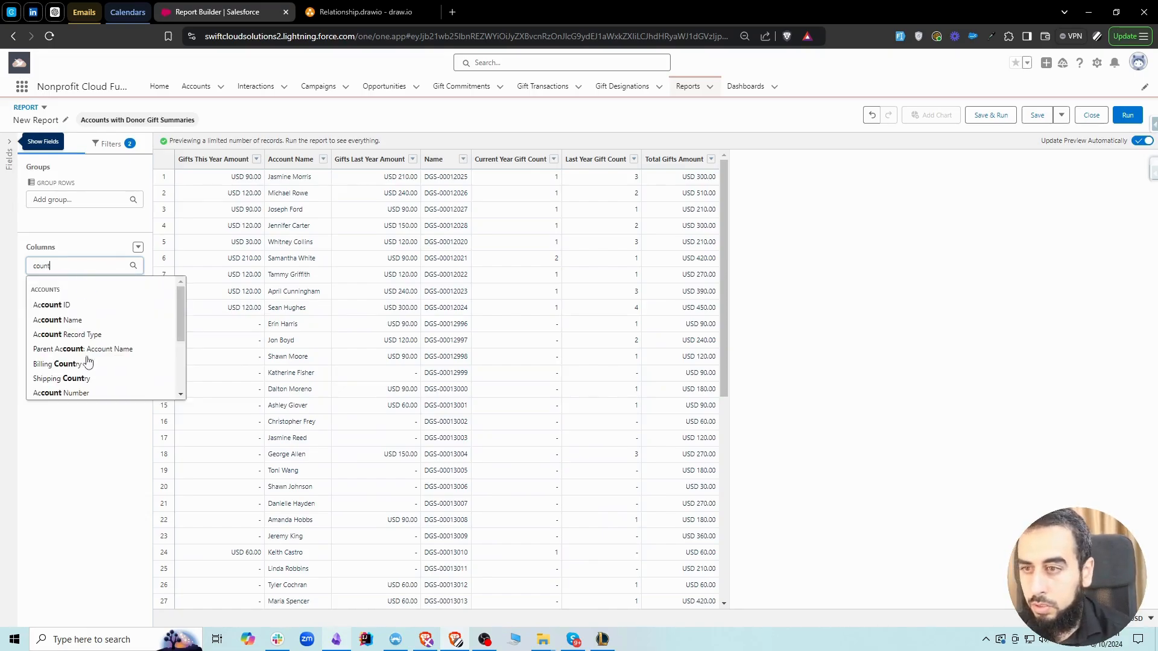
{"action": "scroll", "coordinate": [88, 362], "scroll_direction": "down", "scroll_amount": 3}
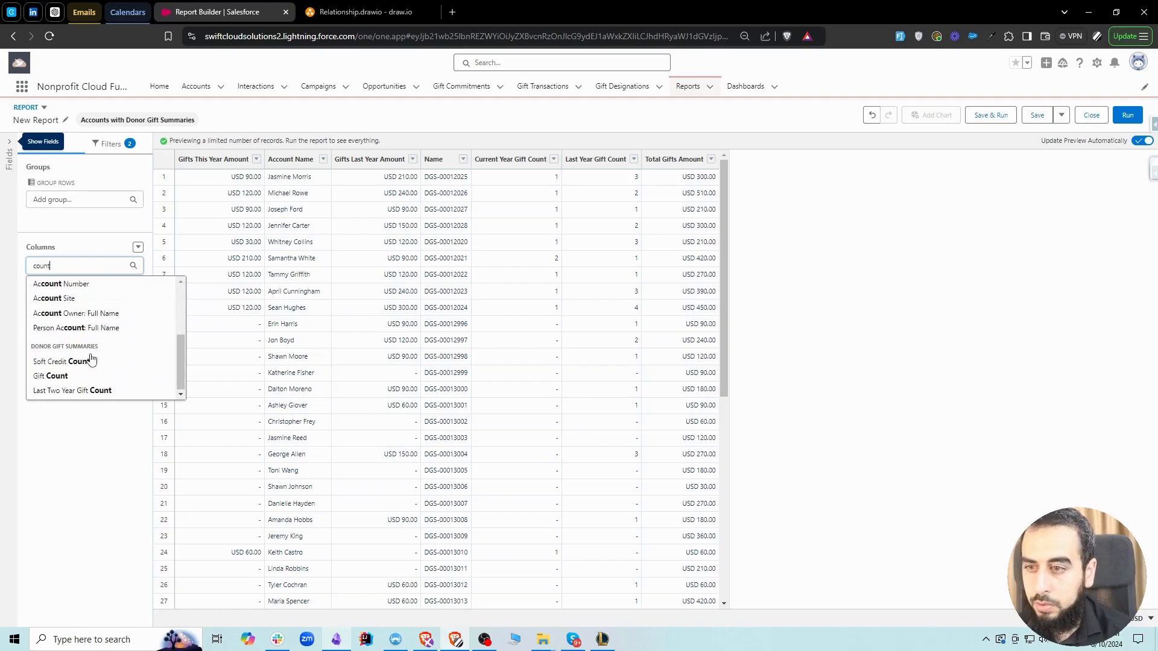
{"action": "left_click", "coordinate": [67, 381]}
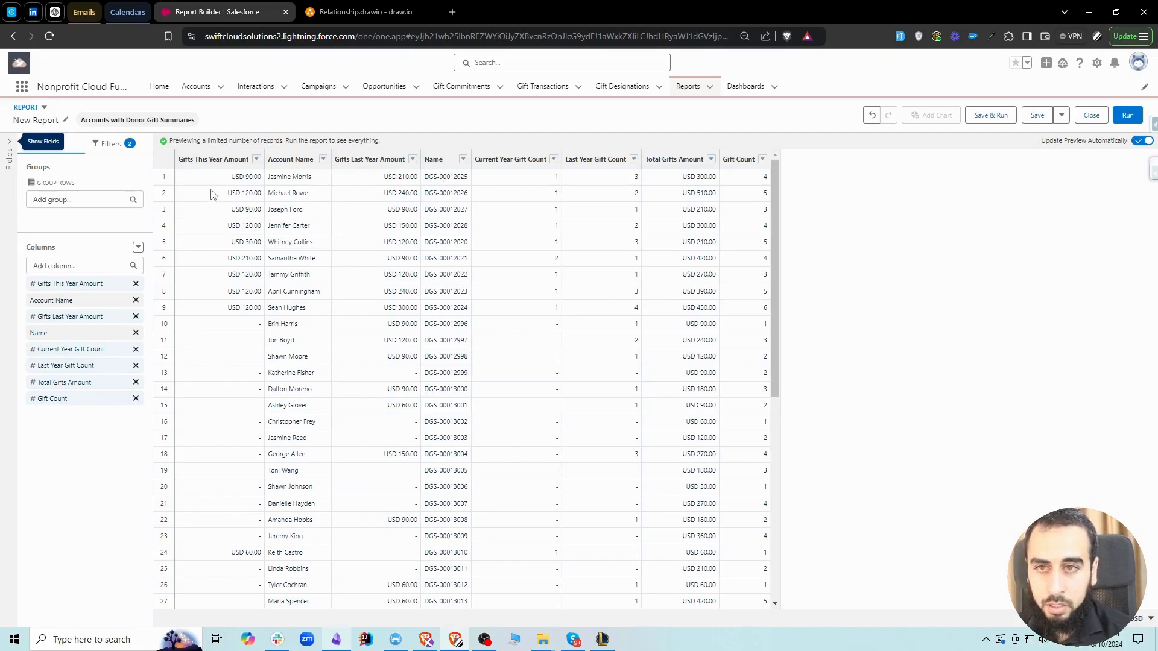
Try to move the Account Name column ahead of Gifts This Year Amount
{"action": "left_click_drag", "start_coordinate": [66, 300], "coordinate": [68, 289]}
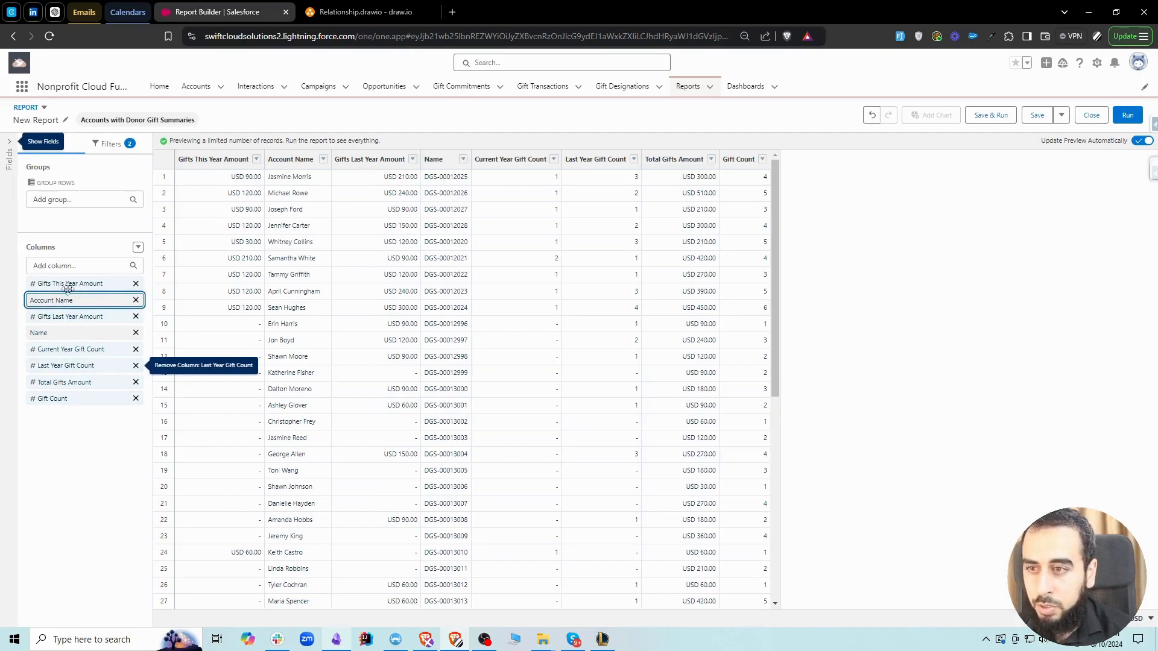
{"action": "left_click", "coordinate": [112, 437]}
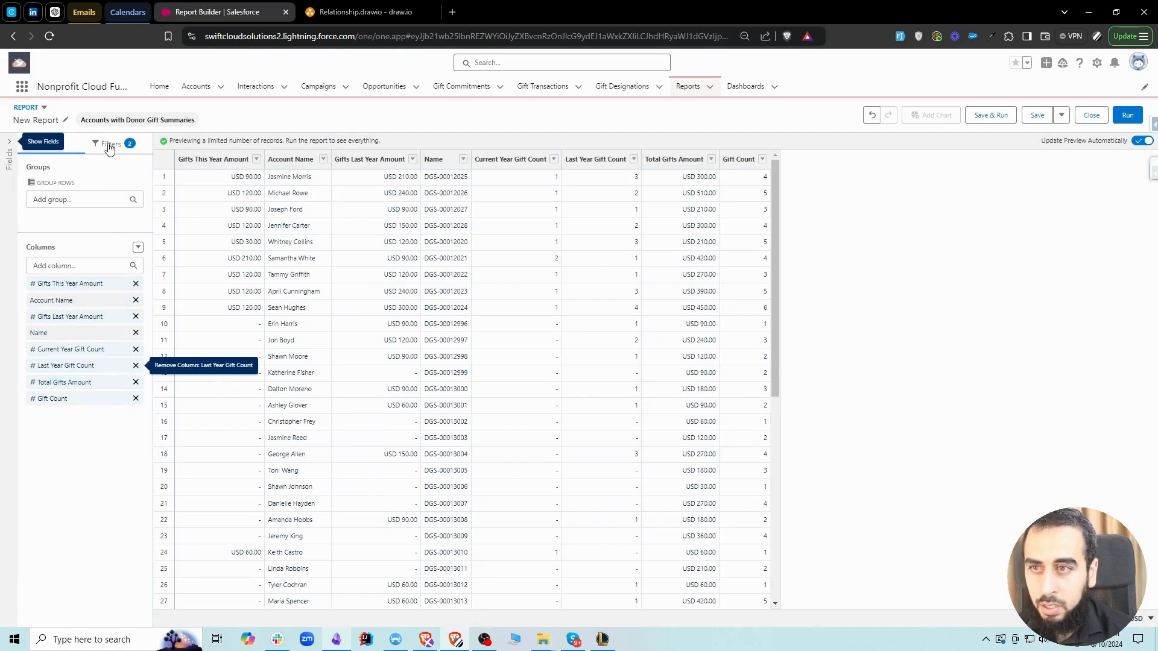
{"action": "left_click_drag", "start_coordinate": [52, 301], "coordinate": [83, 283]}
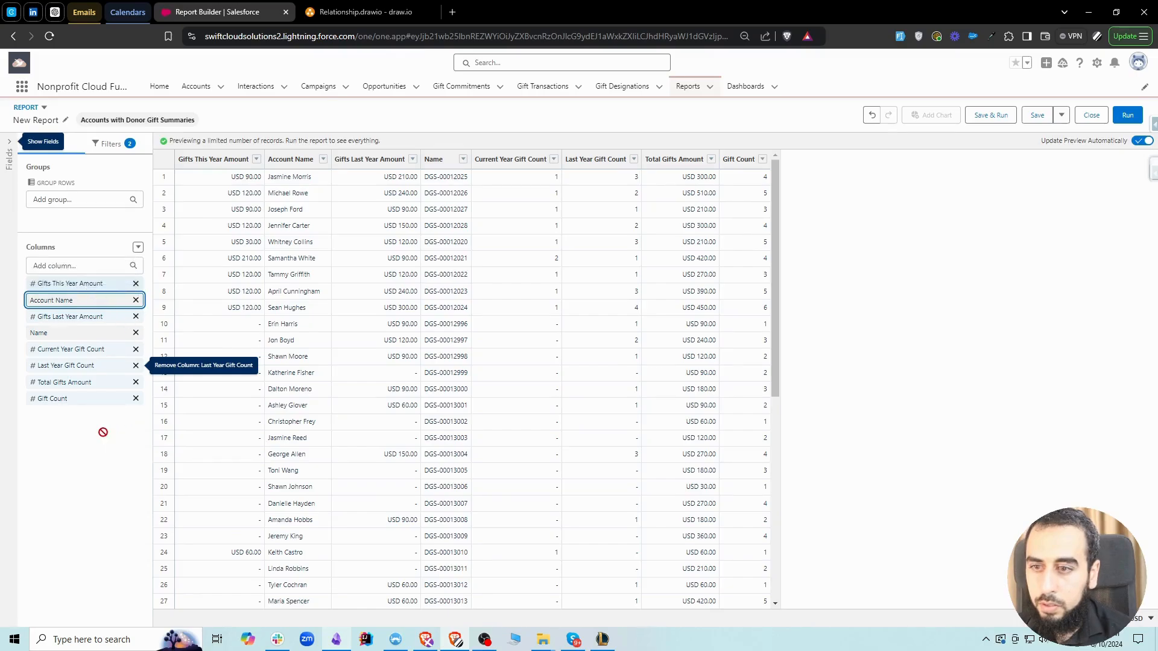
{"action": "left_click_drag", "start_coordinate": [599, 241], "coordinate": [1035, 119]}
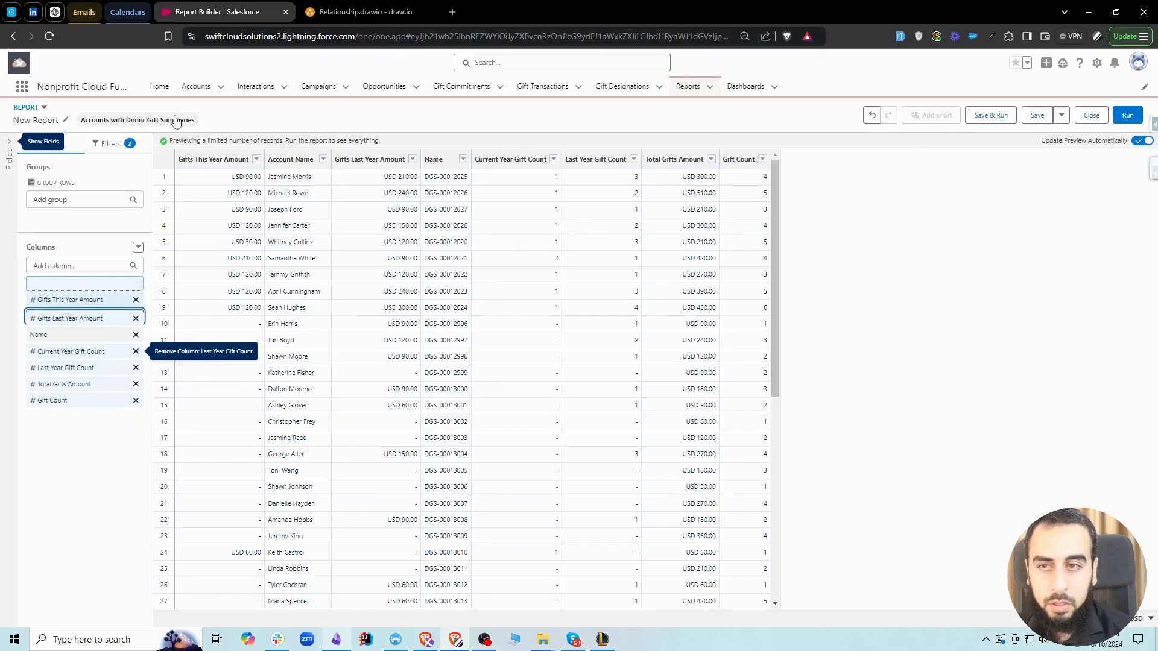
{"action": "left_click_drag", "start_coordinate": [271, 220], "coordinate": [272, 221]}
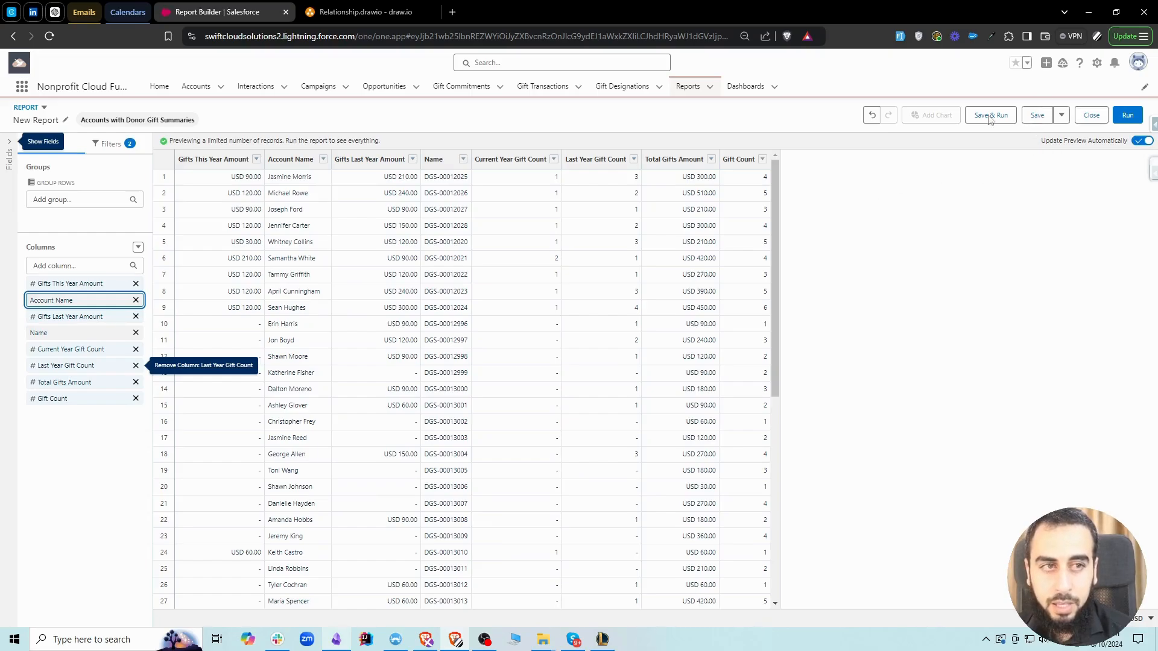
{"action": "left_click", "coordinate": [357, 119]}
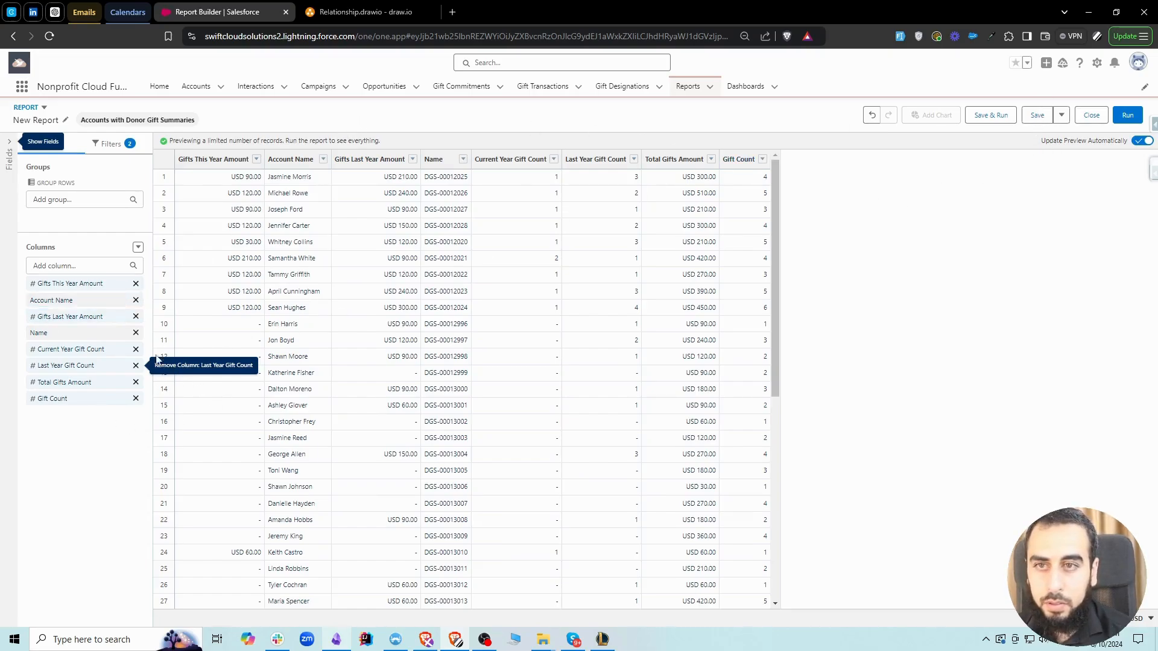
Start saving the report and name it Donor Gift Summaries
{"action": "left_click", "coordinate": [1037, 115]}
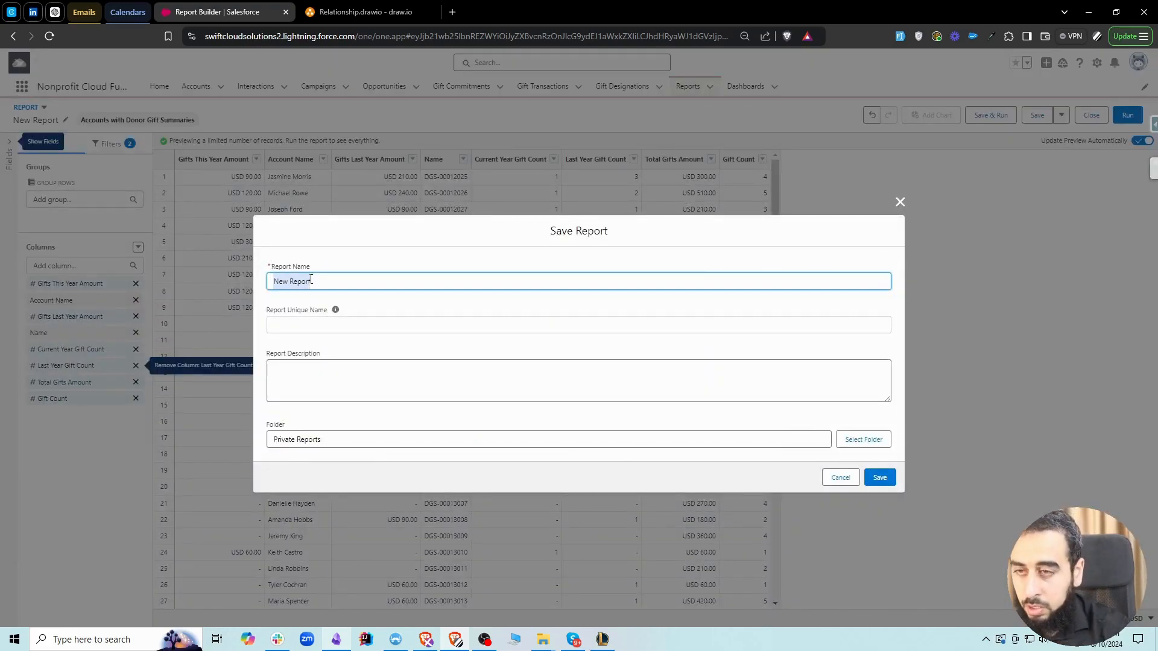
{"action": "type", "text": "Donor Gift Summaries"}
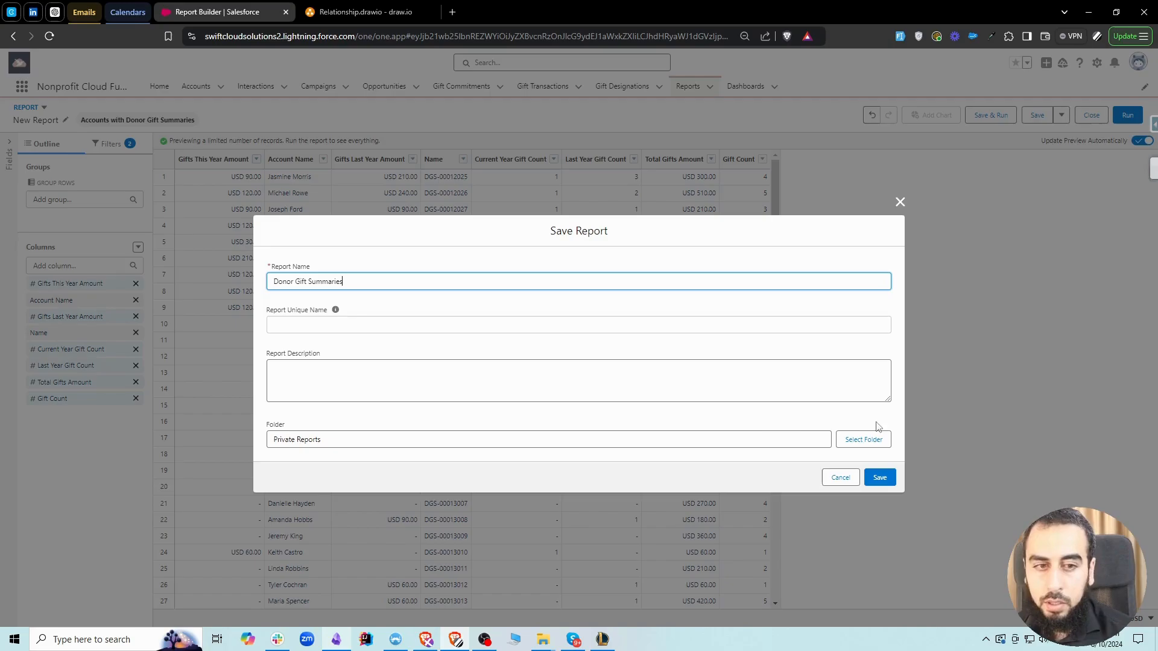
{"action": "left_click", "coordinate": [644, 474]}
{"action": "triple_click", "coordinate": [298, 441]}
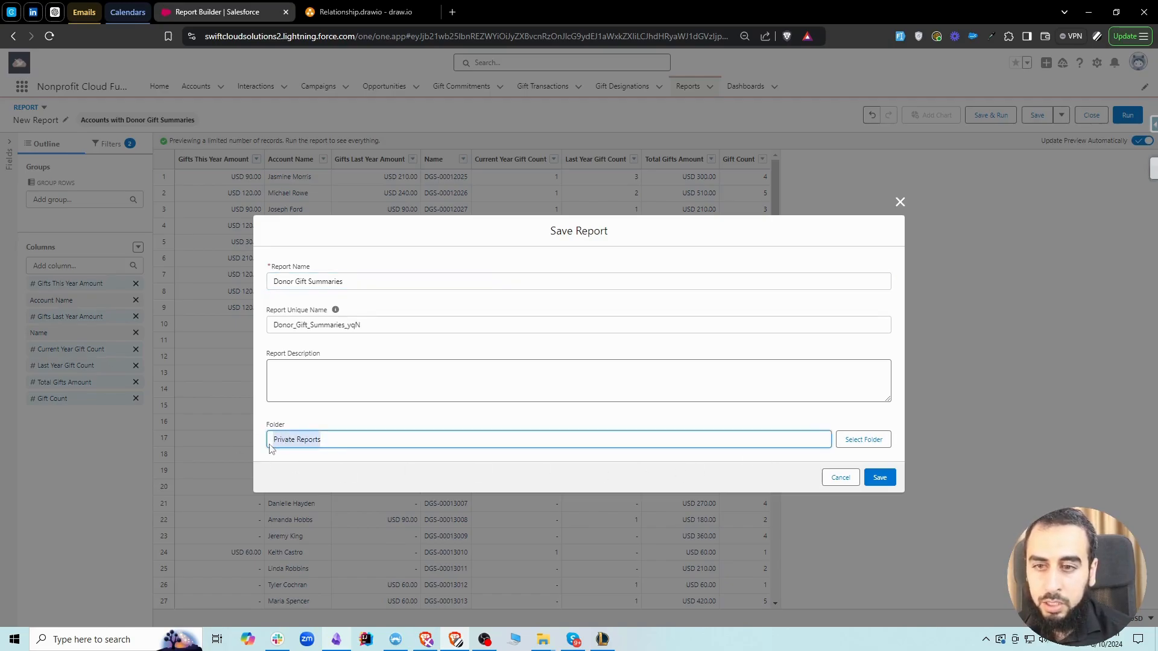
Choose Public Reports as the report's folder, save the report, and dismiss the notification
{"action": "left_click", "coordinate": [861, 442]}
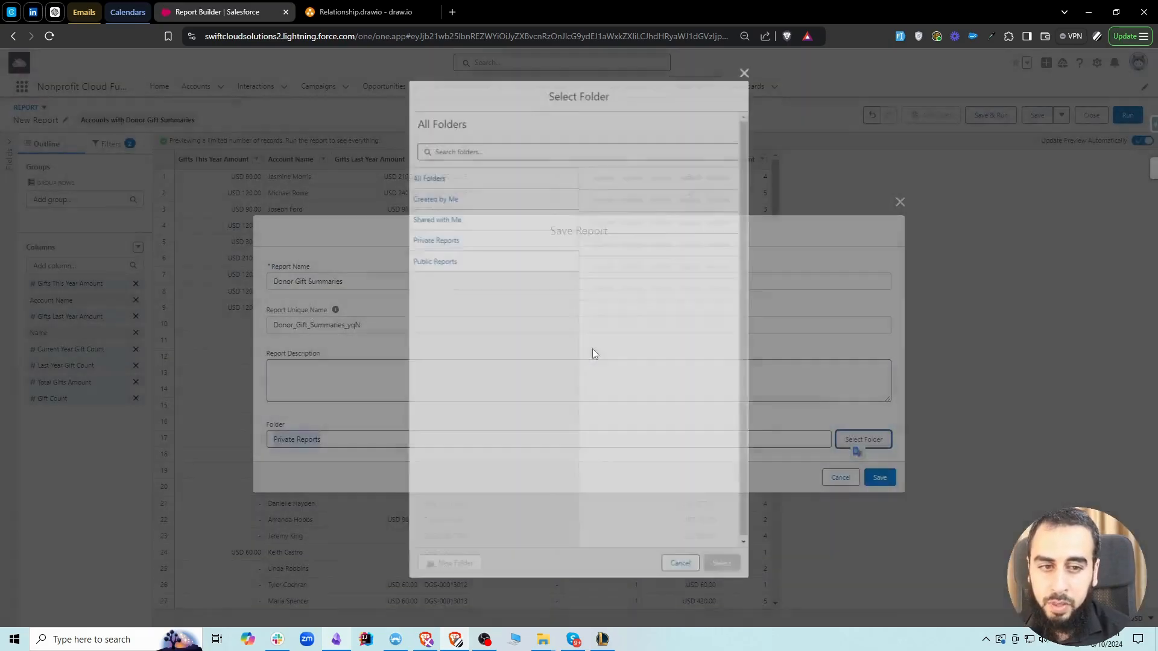
{"action": "left_click", "coordinate": [444, 178]}
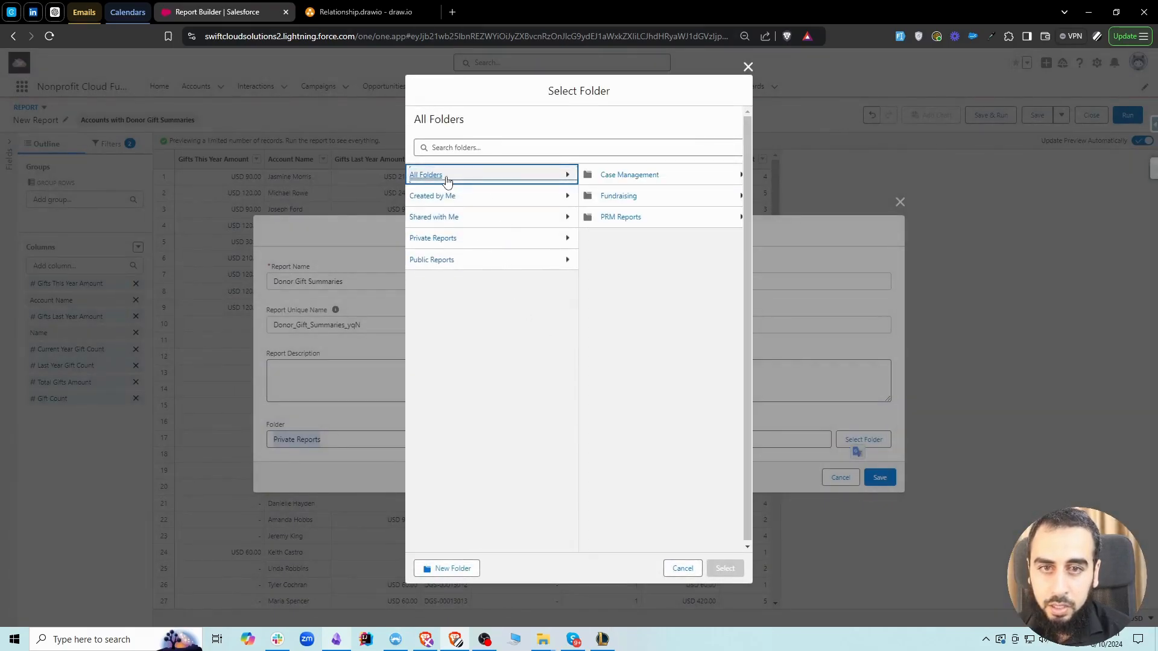
{"action": "left_click", "coordinate": [439, 261]}
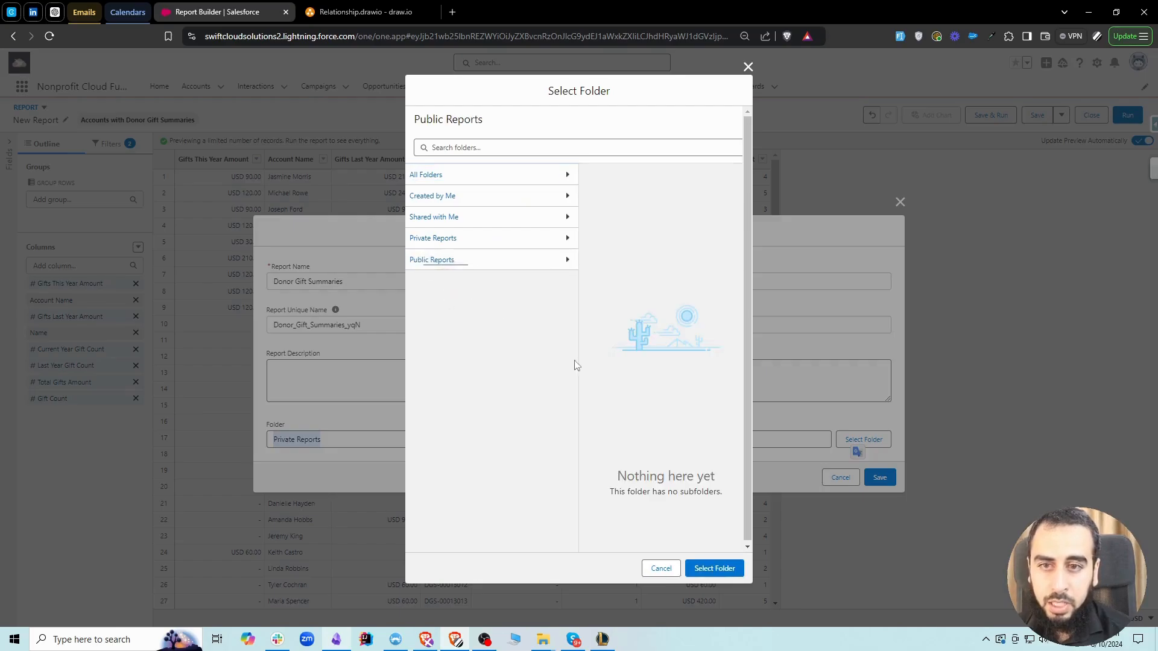
{"action": "left_click", "coordinate": [714, 569]}
{"action": "left_click", "coordinate": [878, 477]}
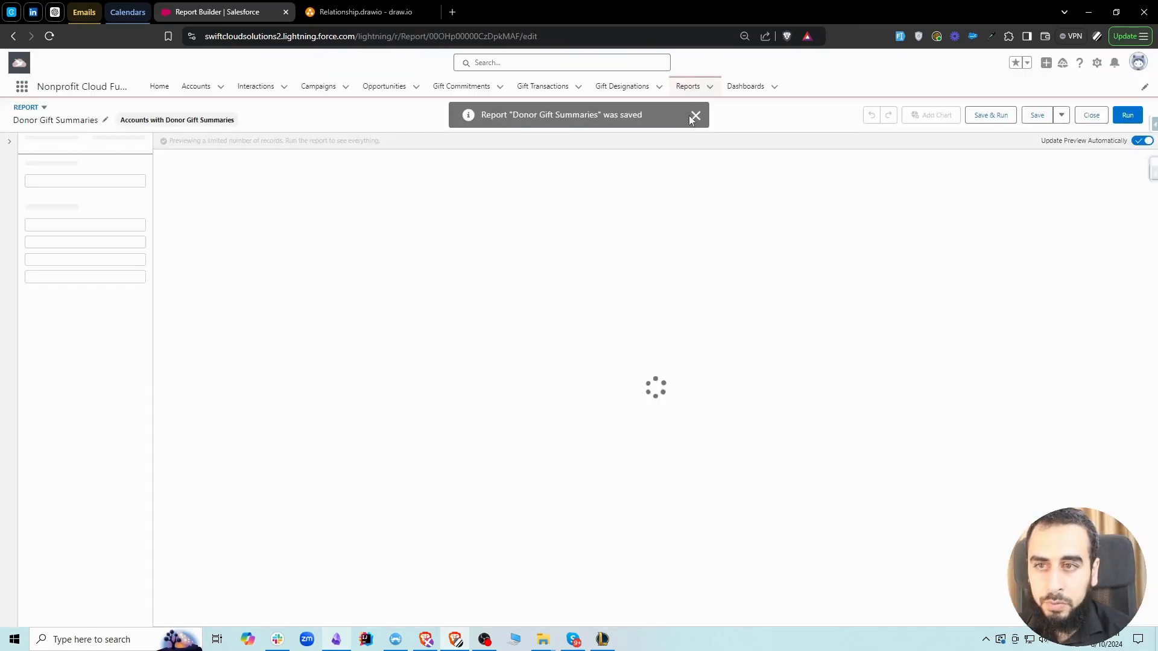
{"action": "left_click", "coordinate": [694, 118]}
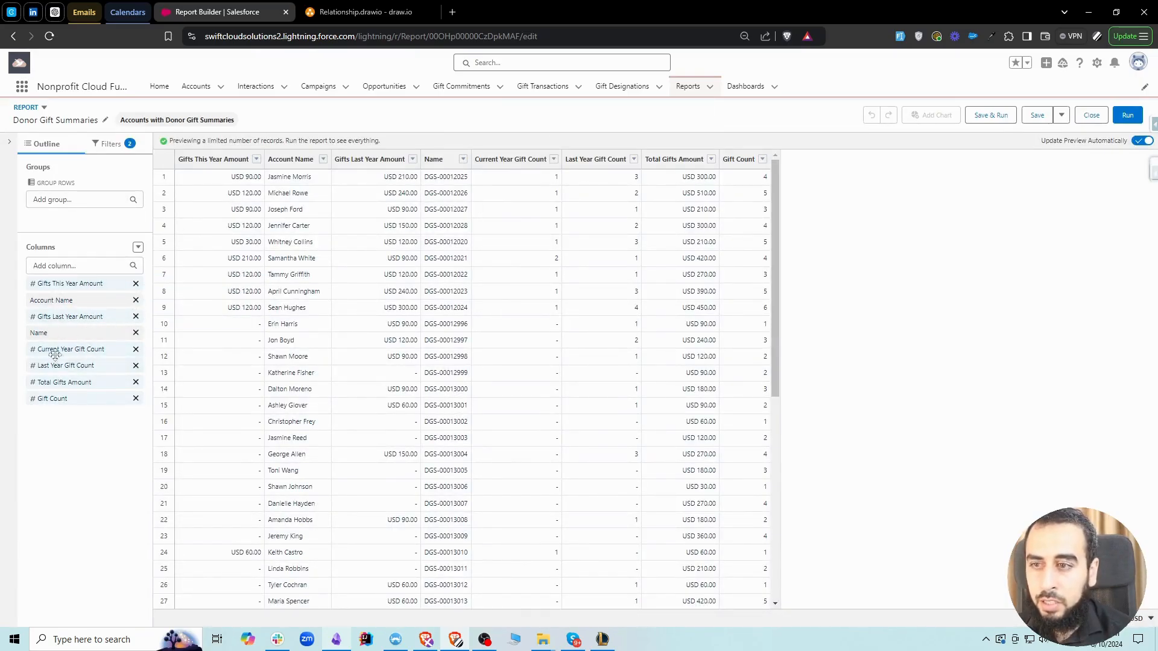
Reorder the columns so Account Name comes first and each year's gift count follows its amount, and remove the Name column
{"action": "left_click_drag", "start_coordinate": [54, 300], "coordinate": [54, 282]}
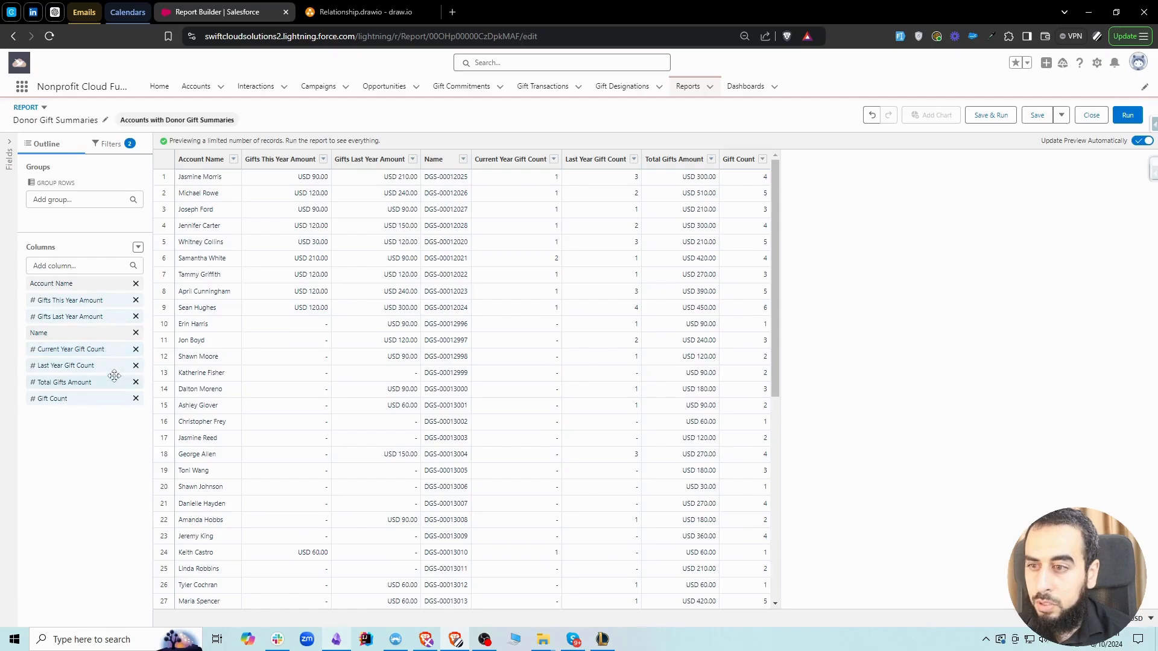
{"action": "left_click_drag", "start_coordinate": [83, 349], "coordinate": [80, 316]}
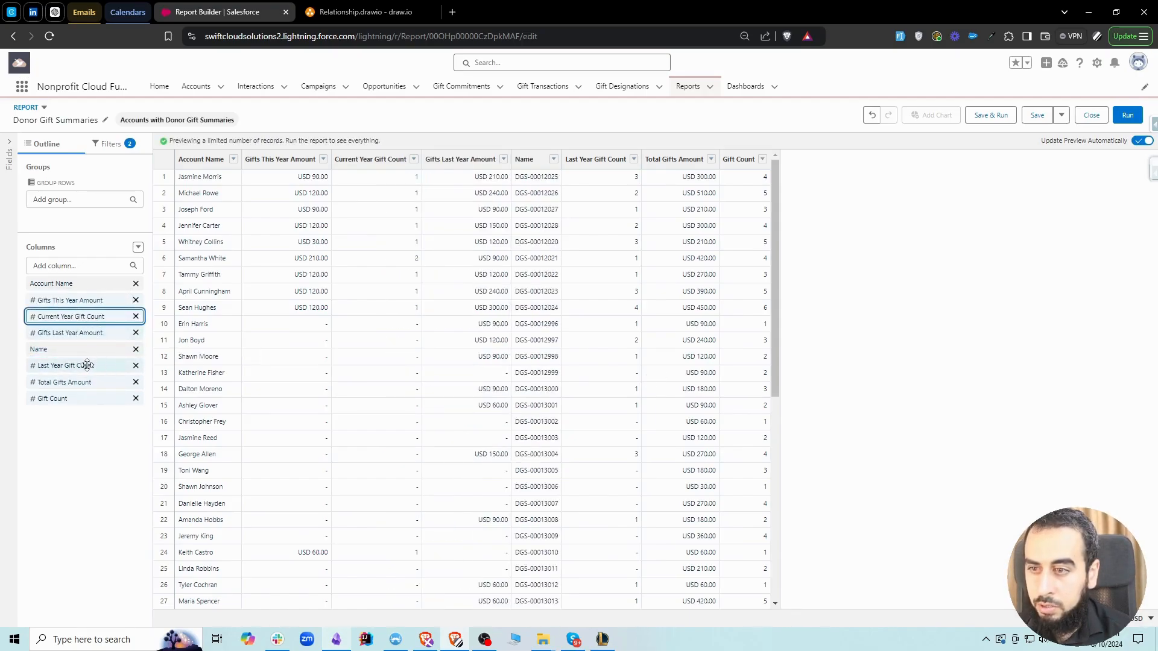
{"action": "left_click_drag", "start_coordinate": [83, 366], "coordinate": [97, 344]}
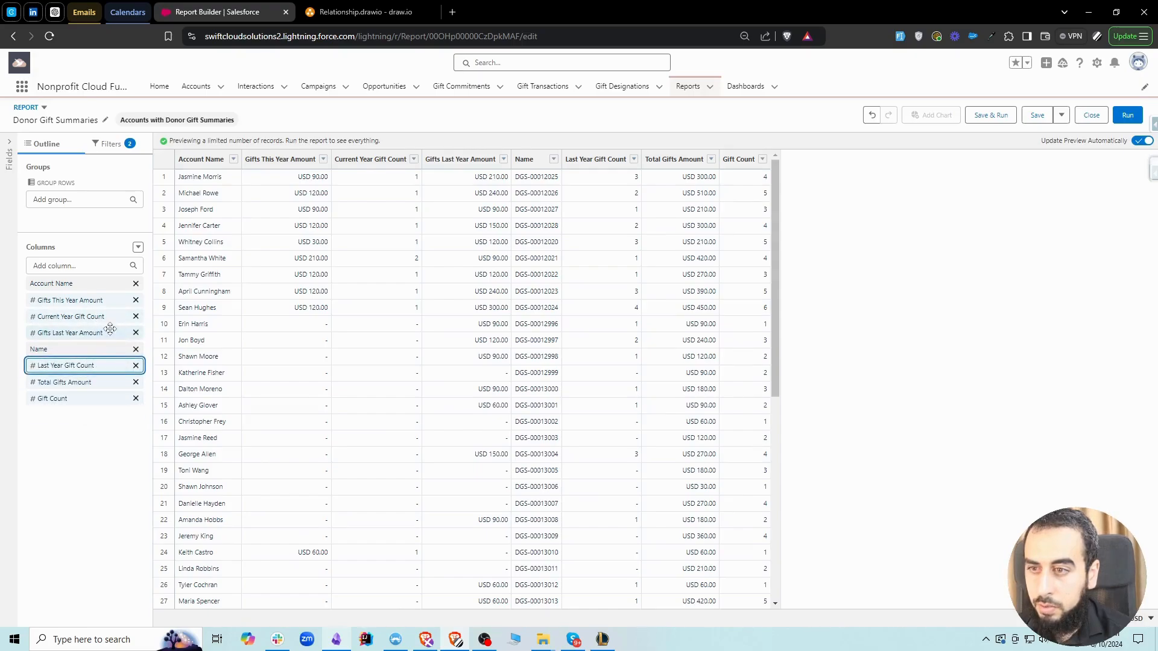
{"action": "left_click_drag", "start_coordinate": [81, 365], "coordinate": [85, 340]}
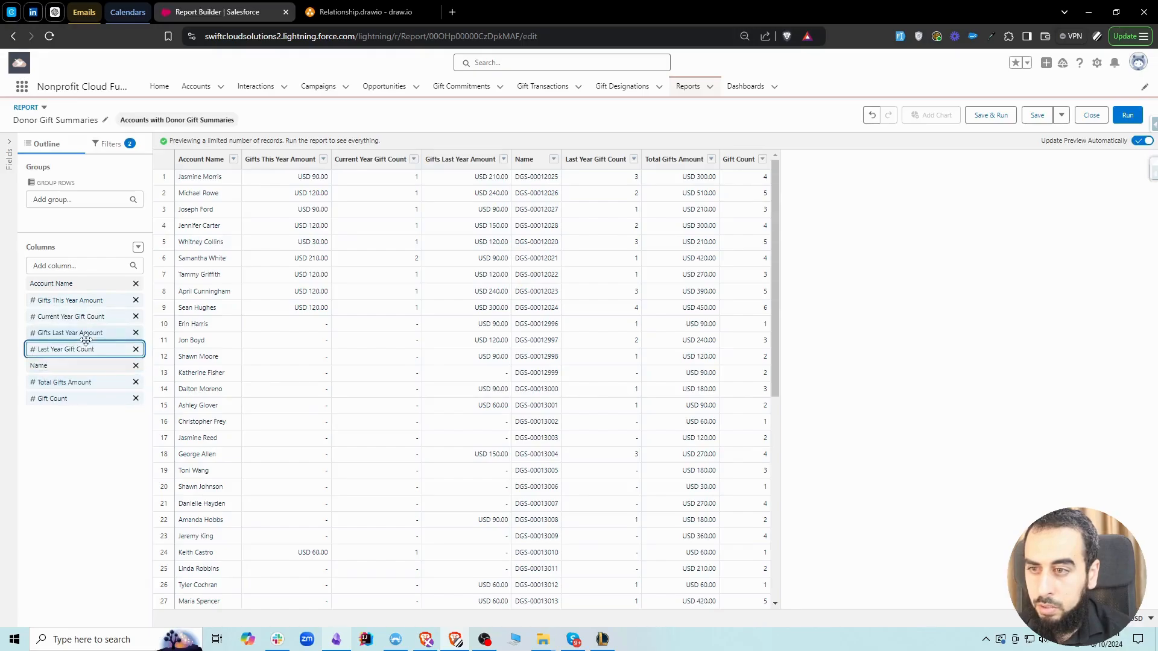
{"action": "left_click", "coordinate": [135, 366]}
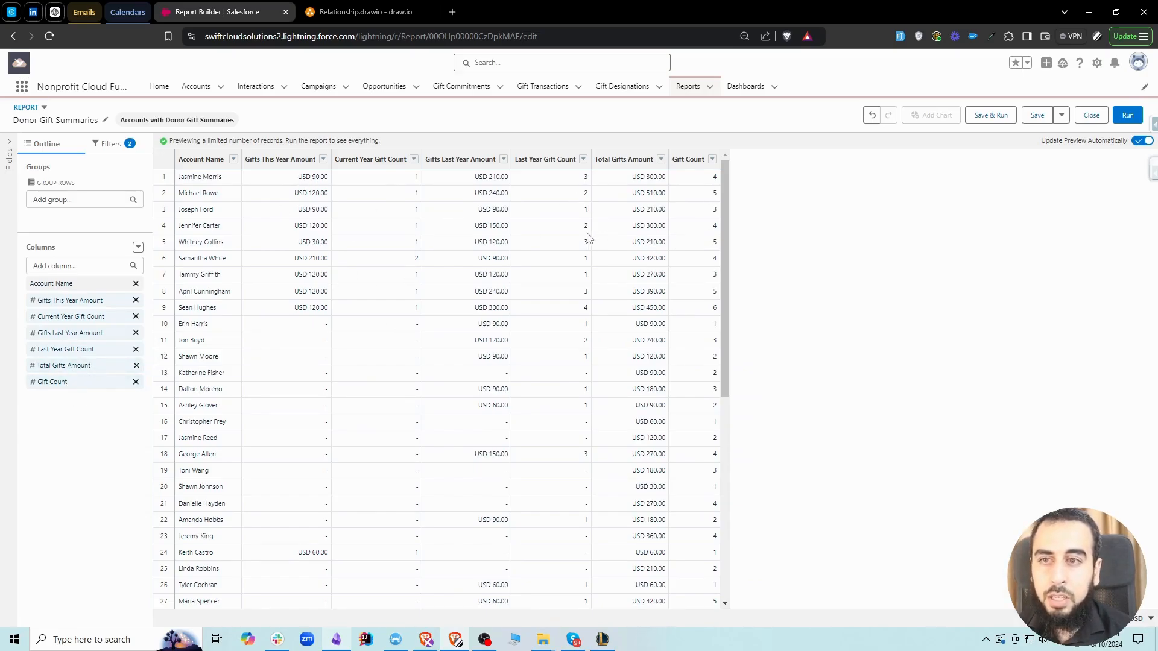
Switch to the Relationship diagram in draw.io and select the Donor (Account) box
{"action": "left_click", "coordinate": [359, 13]}
{"action": "left_click", "coordinate": [480, 234]}
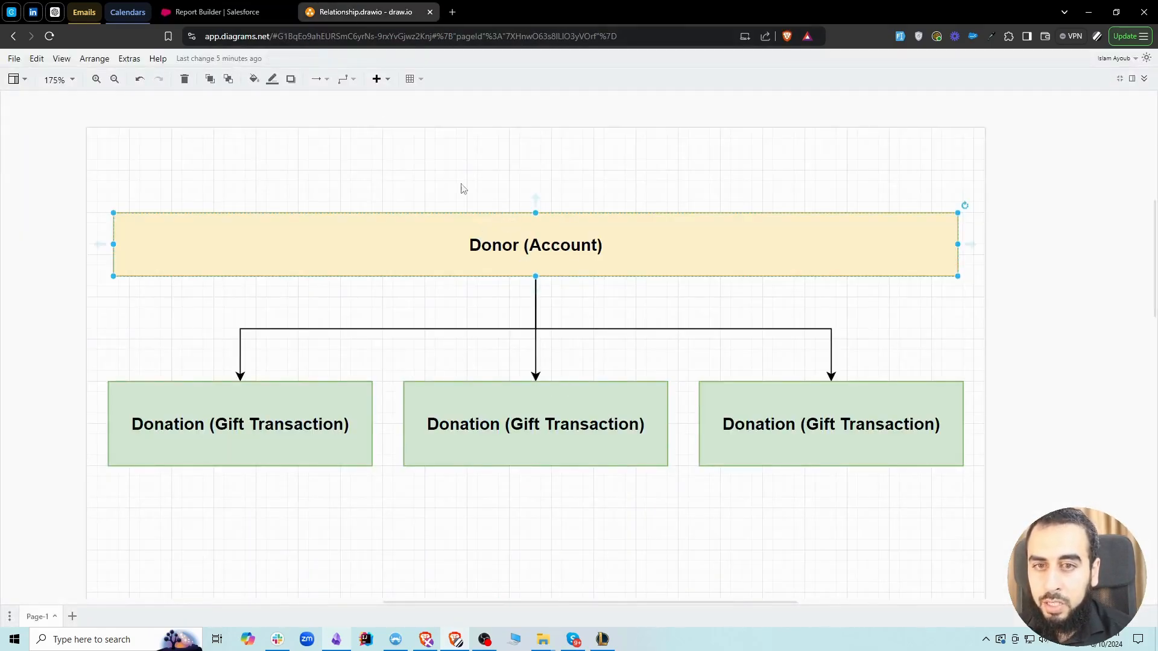
Switch back to the Salesforce report builder and group the report rows by Account Name
{"action": "left_click", "coordinate": [217, 12]}
{"action": "left_click_drag", "start_coordinate": [71, 282], "coordinate": [103, 219]}
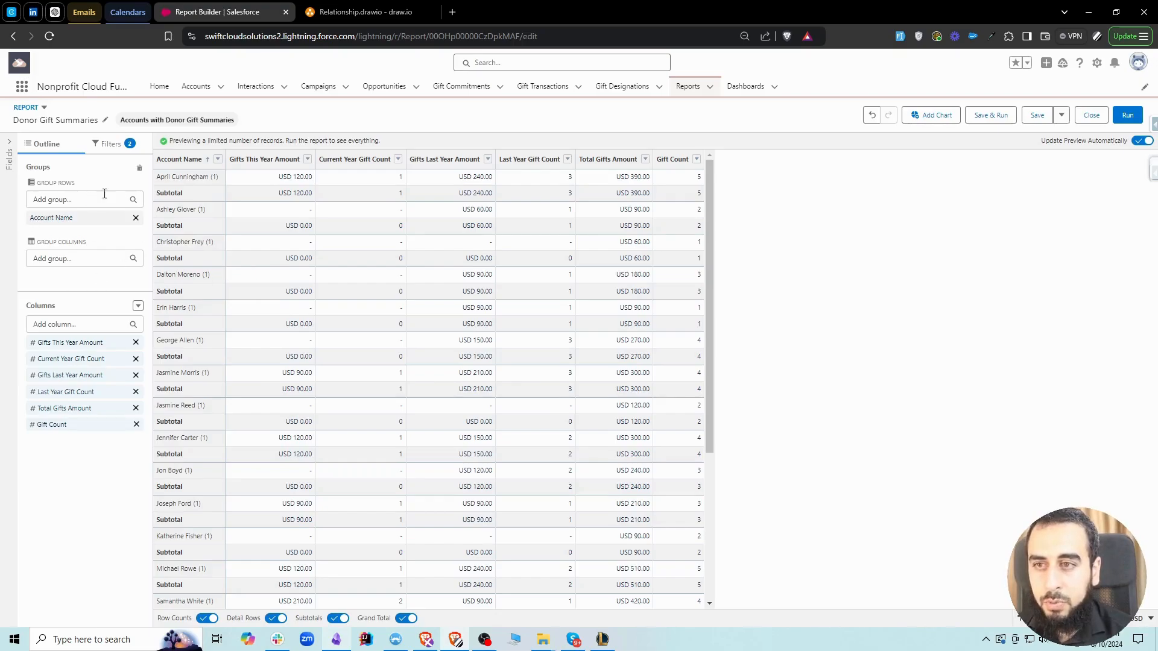
Open the report's Show Me filter and select All accounts
{"action": "left_click", "coordinate": [106, 147]}
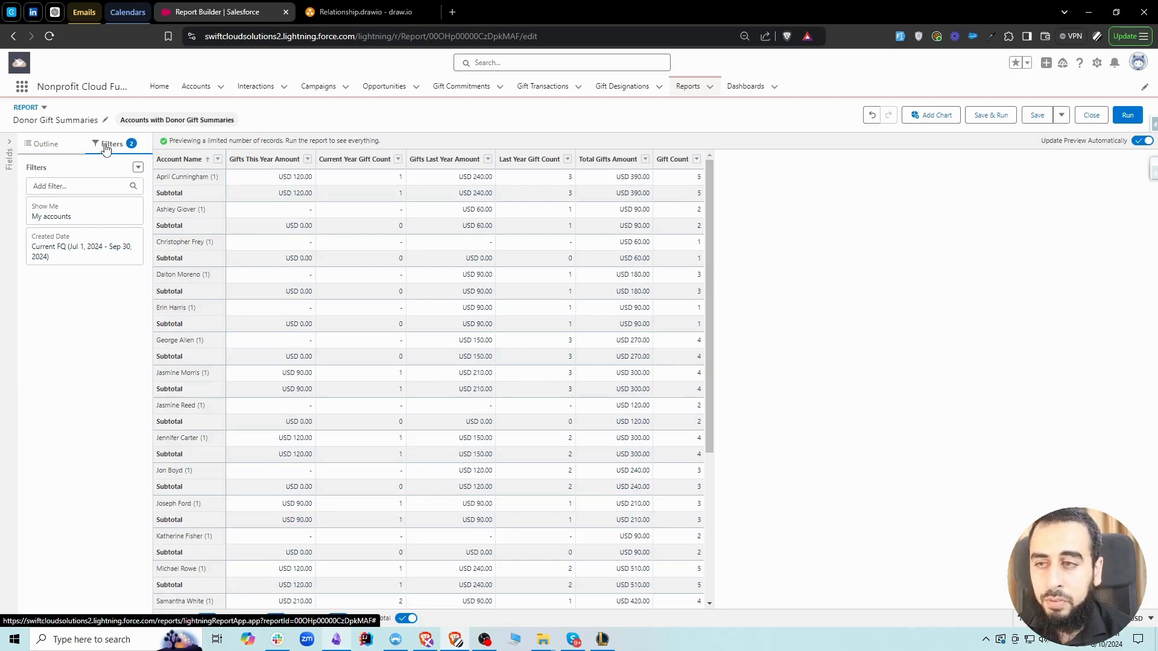
{"action": "left_click", "coordinate": [71, 217]}
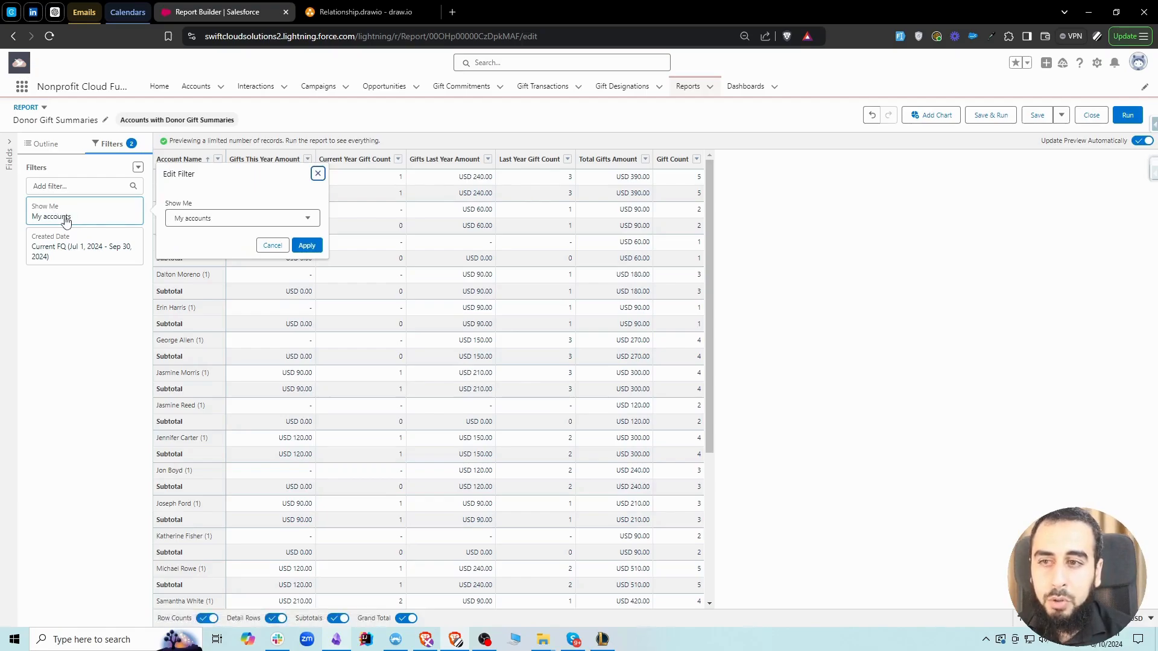
{"action": "left_click", "coordinate": [206, 220]}
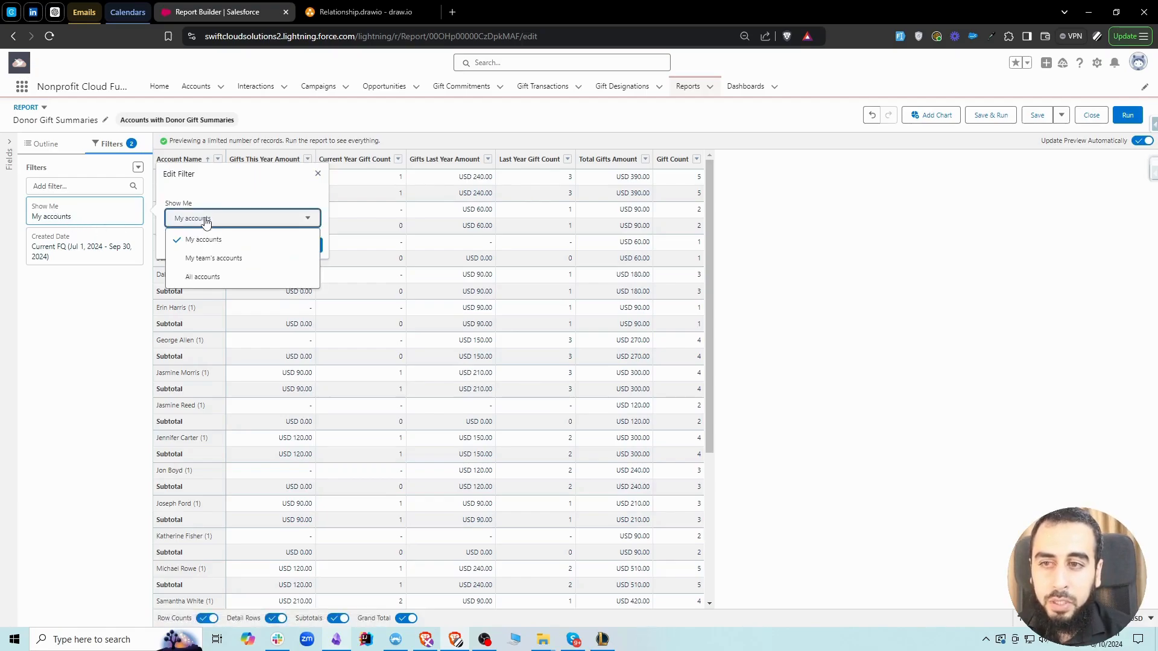
{"action": "left_click", "coordinate": [202, 278]}
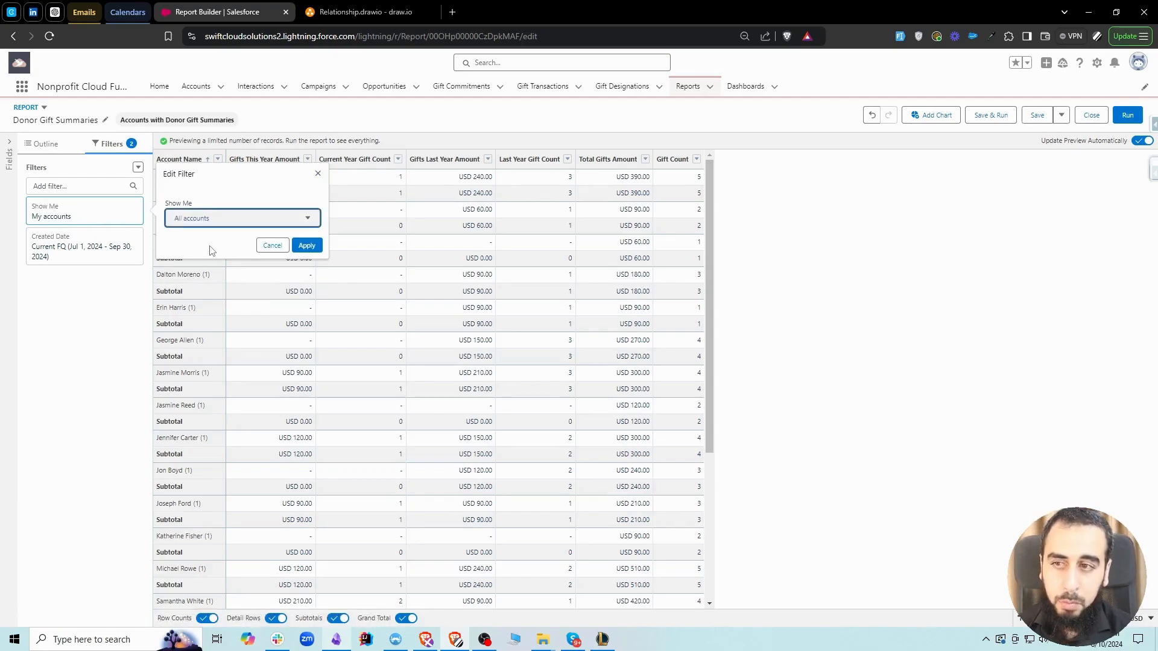
Open the Accounts list in a separate browser tab and examine the Account Owner field on the first account record
{"action": "middle_click", "coordinate": [192, 89]}
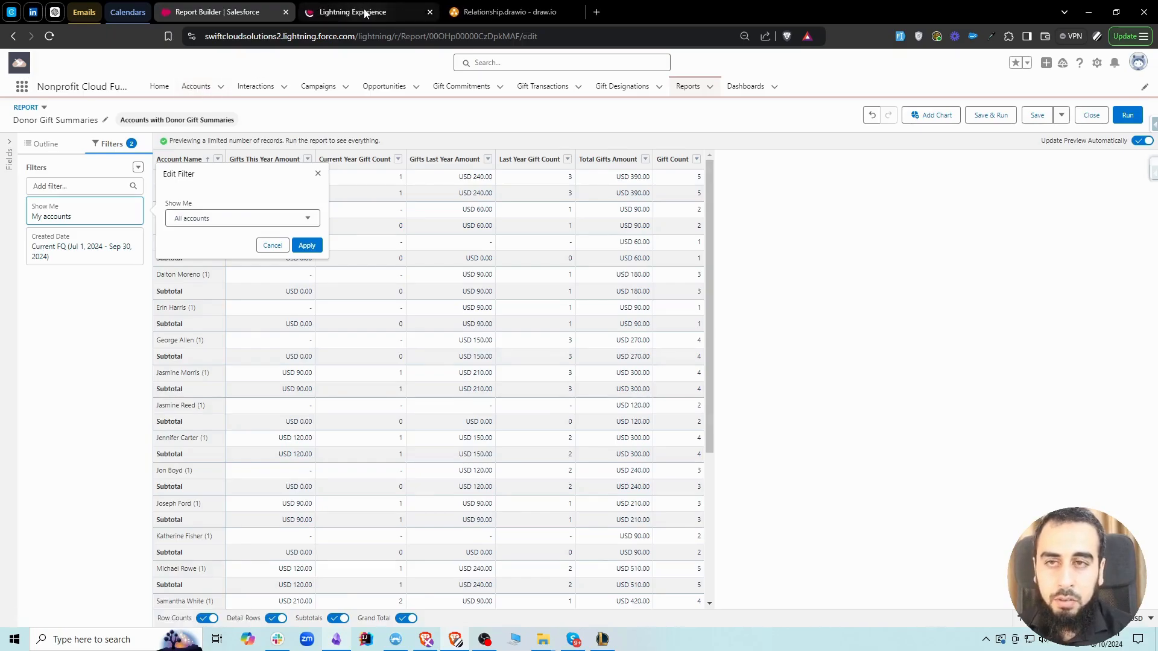
{"action": "left_click", "coordinate": [365, 13]}
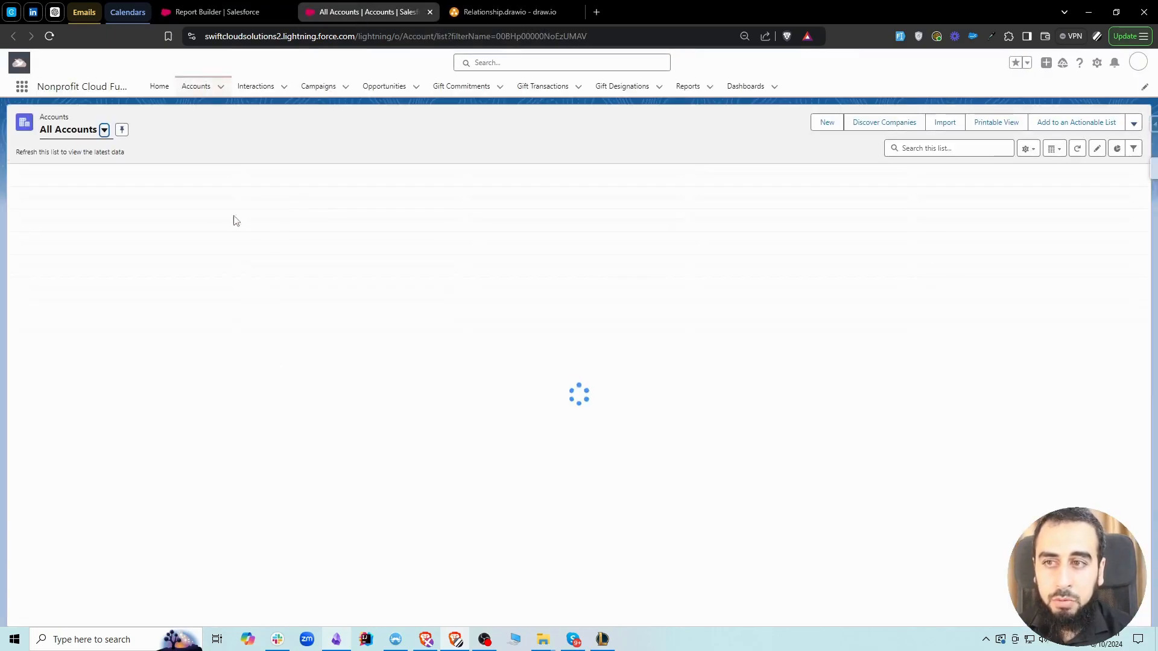
{"action": "left_click", "coordinate": [88, 192]}
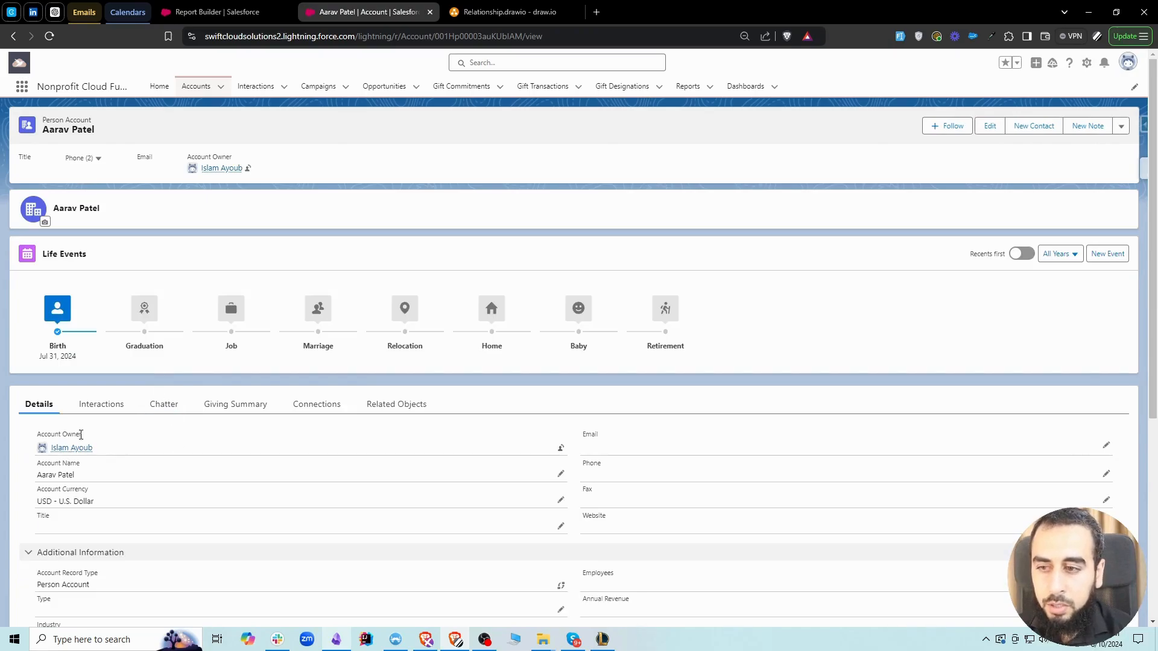
{"action": "left_click_drag", "start_coordinate": [81, 434], "coordinate": [37, 440]}
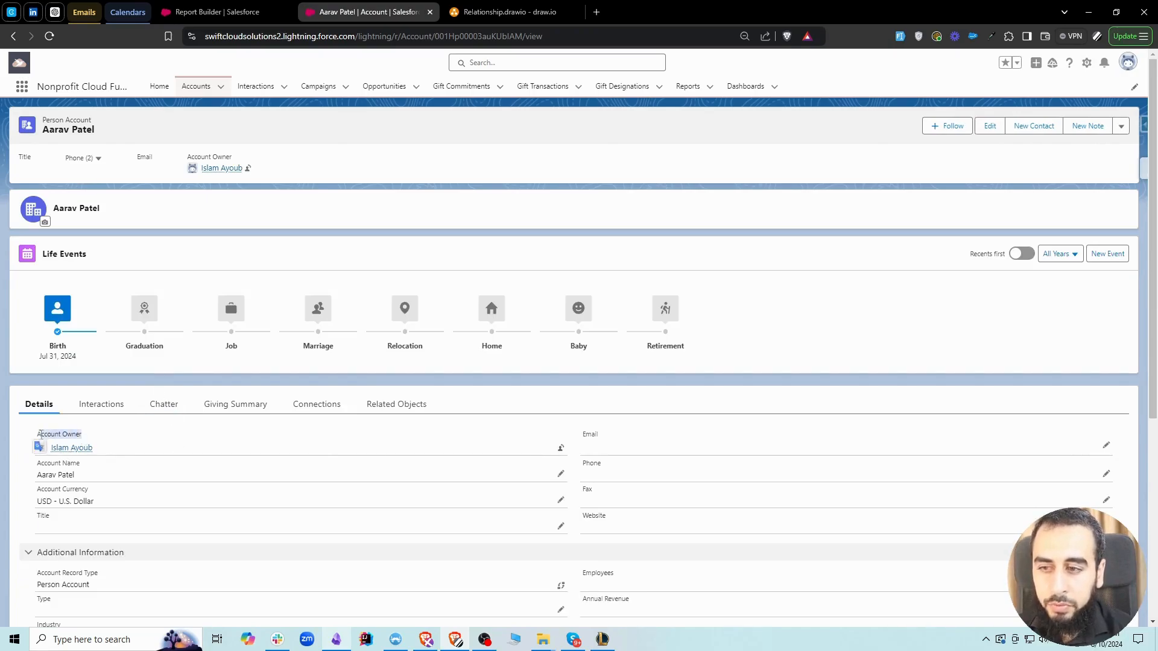
{"action": "left_click", "coordinate": [558, 450]}
{"action": "left_click", "coordinate": [479, 197]}
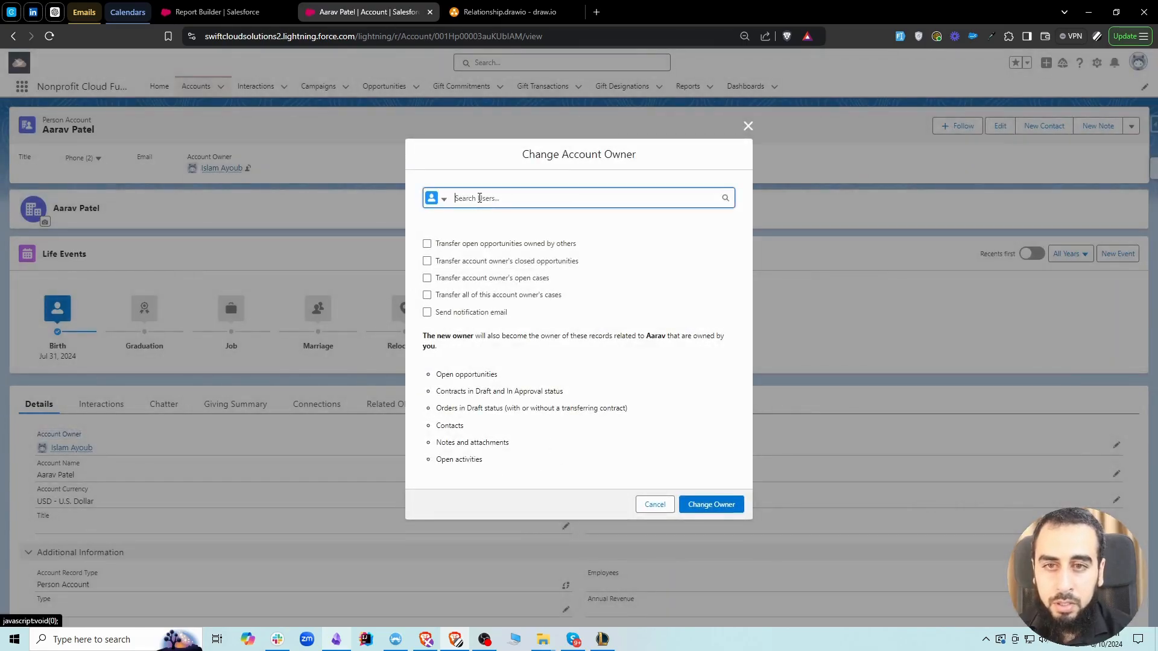
{"action": "left_click", "coordinate": [490, 266]}
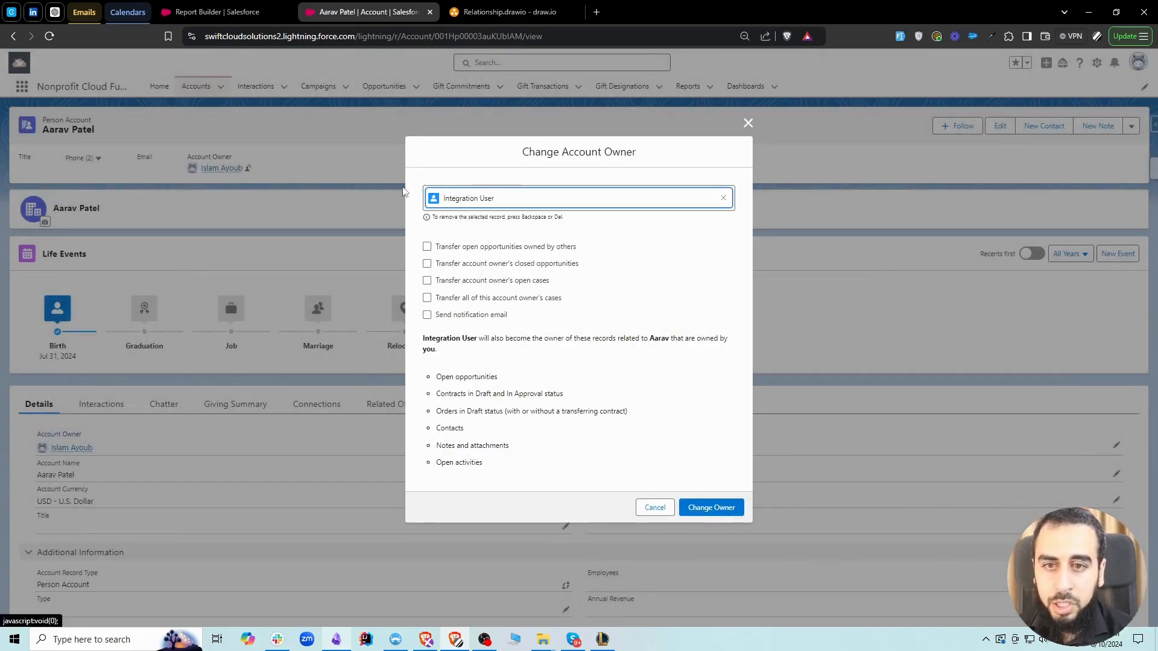
{"action": "left_click", "coordinate": [664, 513]}
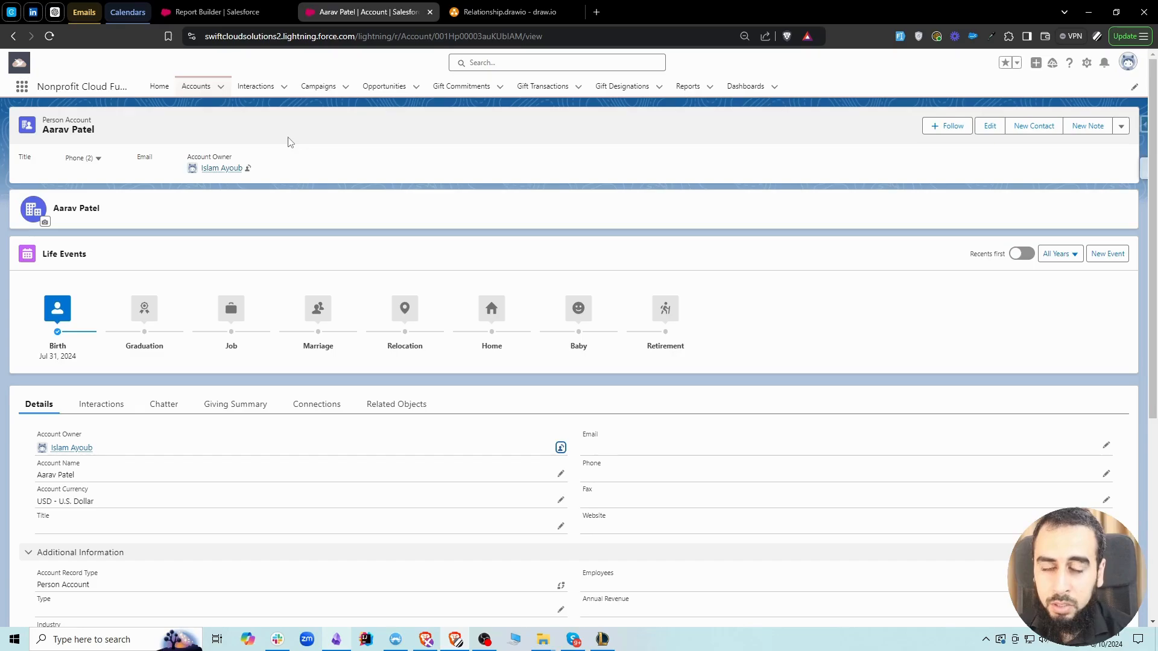
Return to the report, apply the All accounts filter, and set the Created Date filter range to All Time
{"action": "left_click", "coordinate": [242, 11]}
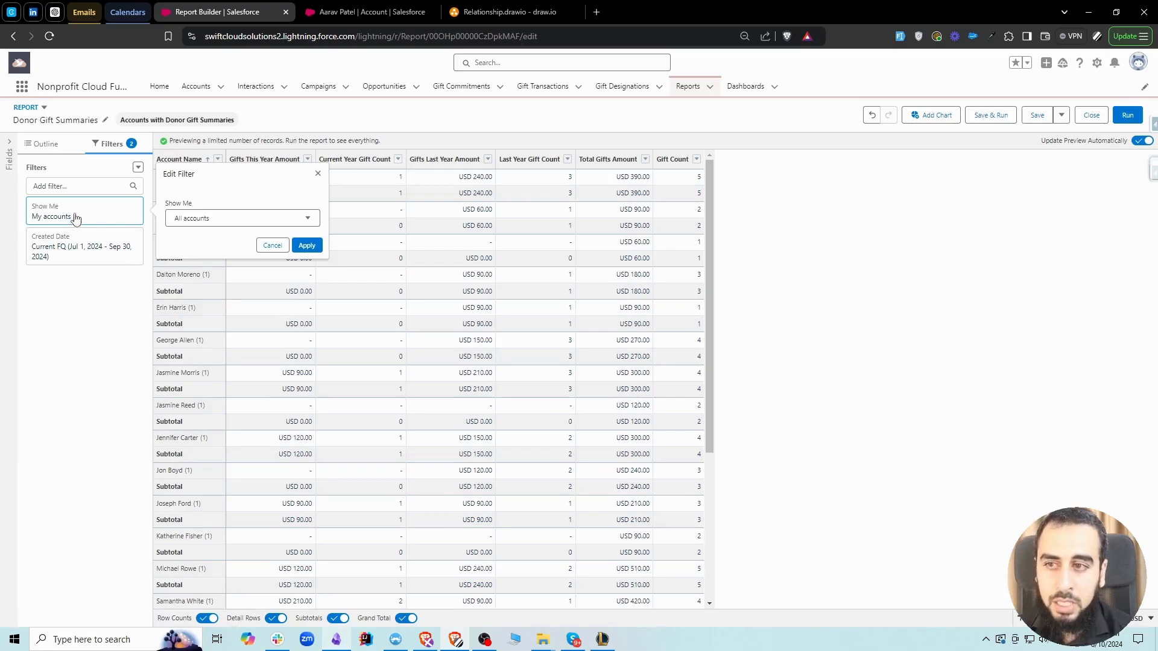
{"action": "left_click", "coordinate": [307, 245]}
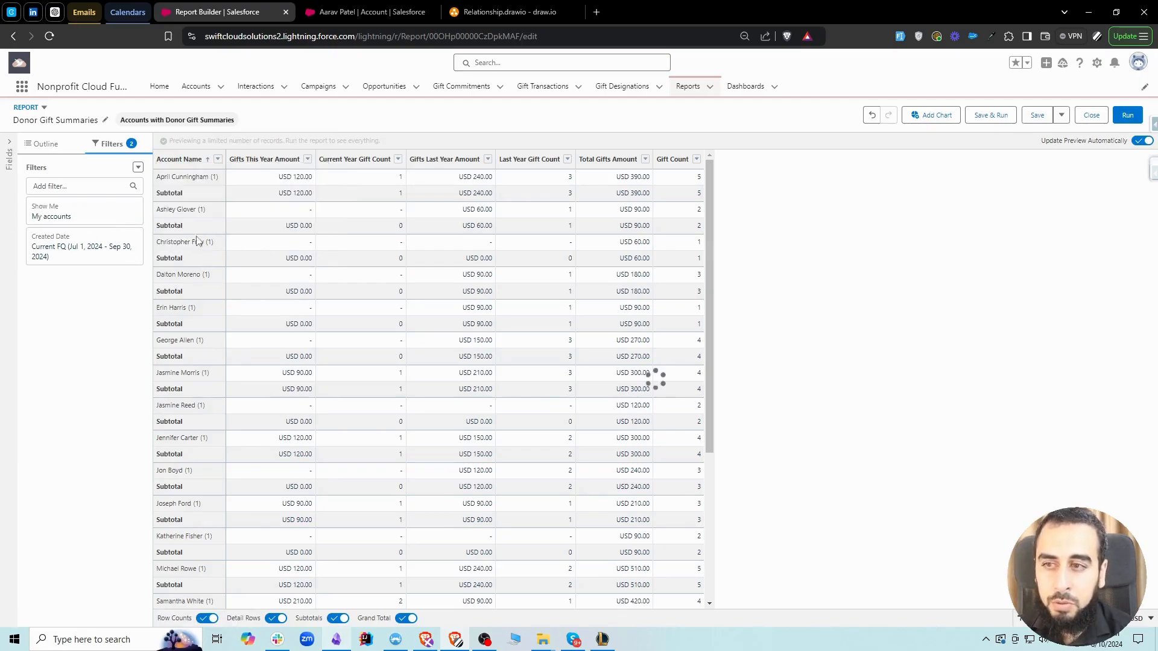
{"action": "left_click", "coordinate": [72, 258]}
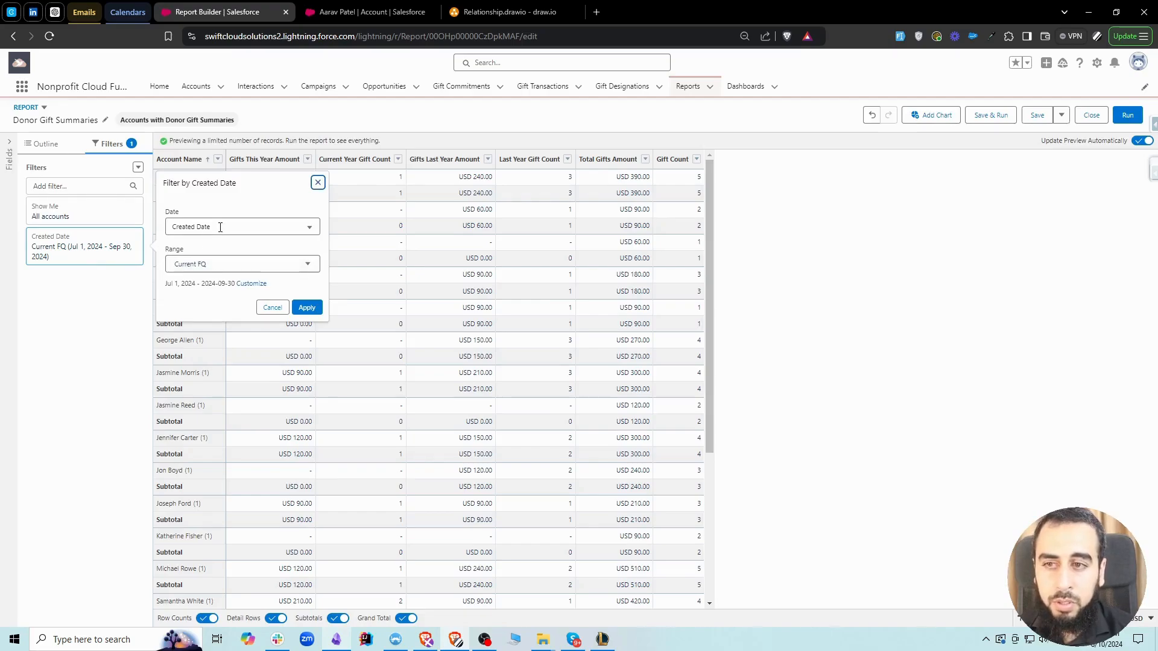
{"action": "left_click", "coordinate": [232, 266]}
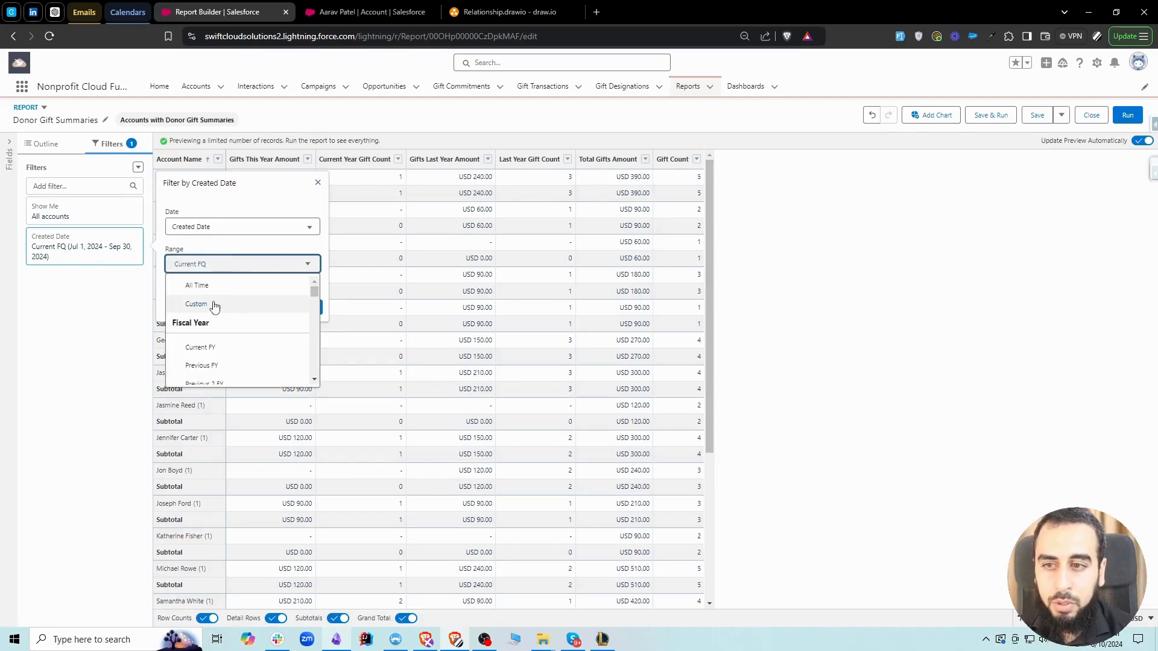
{"action": "left_click", "coordinate": [192, 284]}
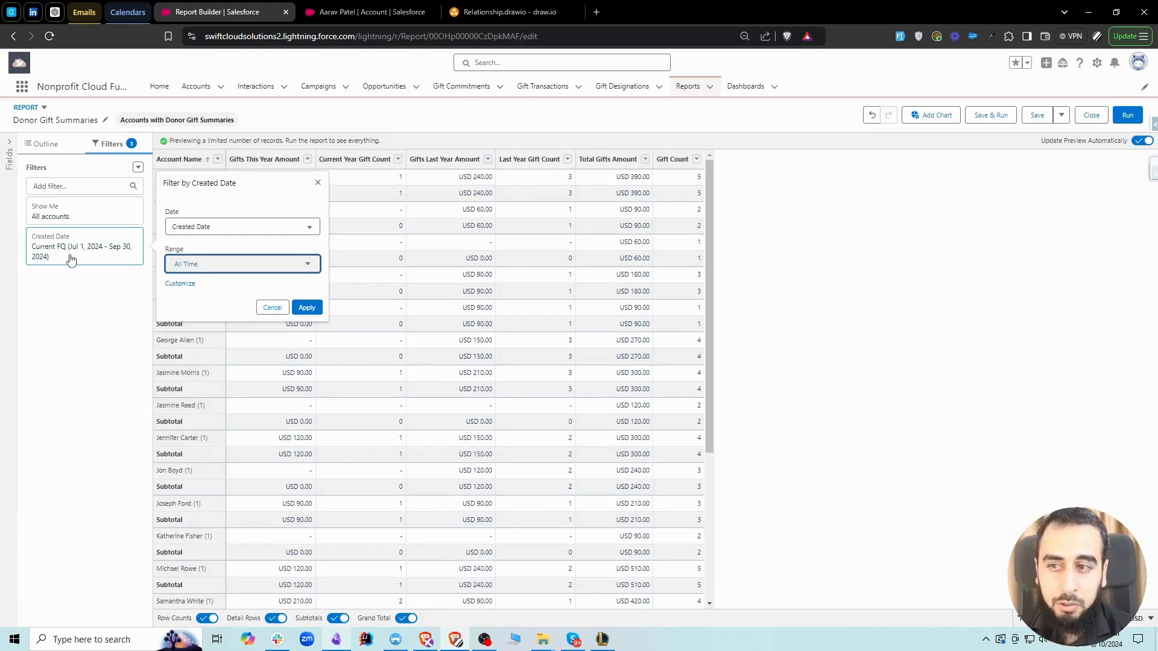
{"action": "left_click", "coordinate": [306, 308]}
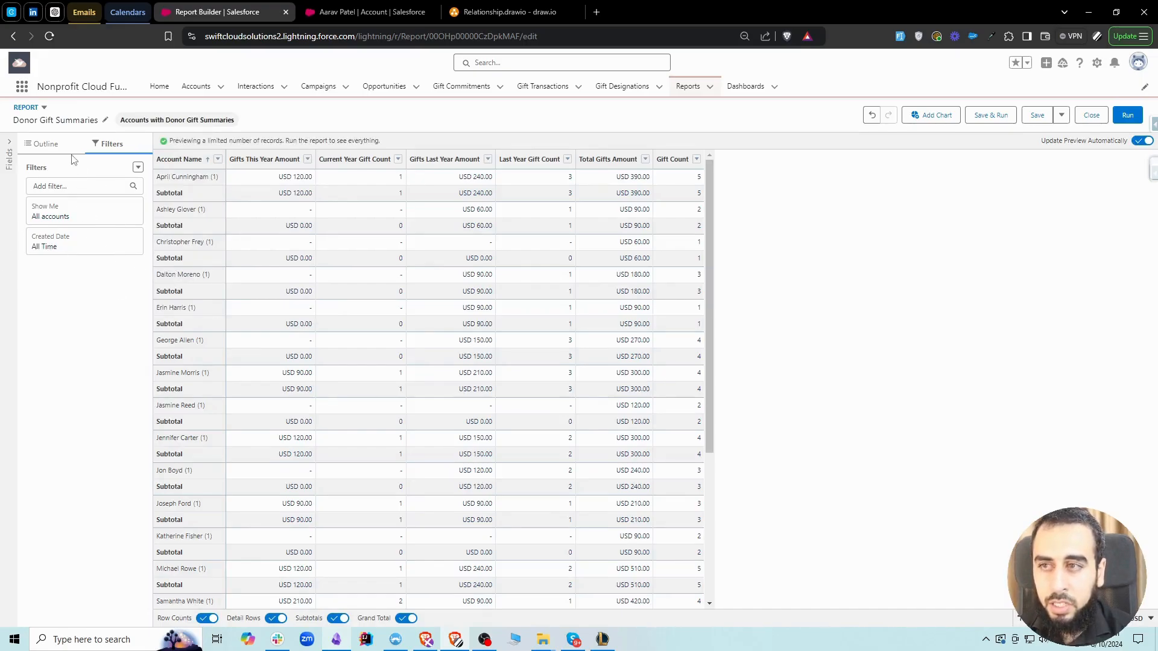
Add a report filter for Gifts This Year Amount greater than 0
{"action": "left_click", "coordinate": [73, 186]}
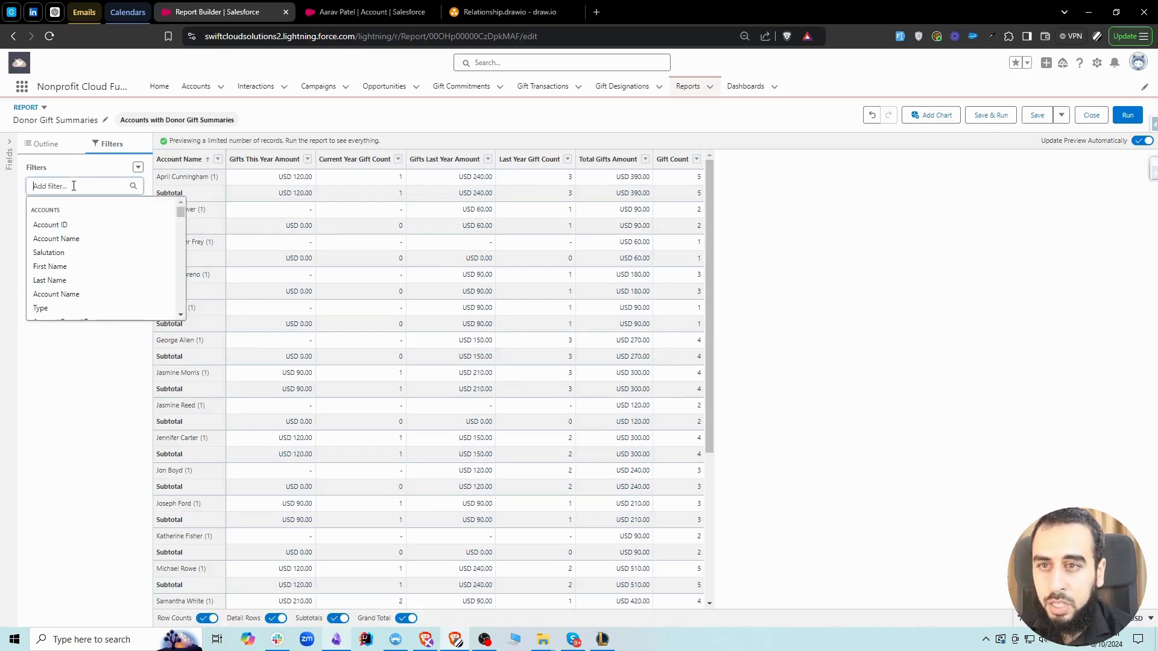
{"action": "type", "text": "gifts this"}
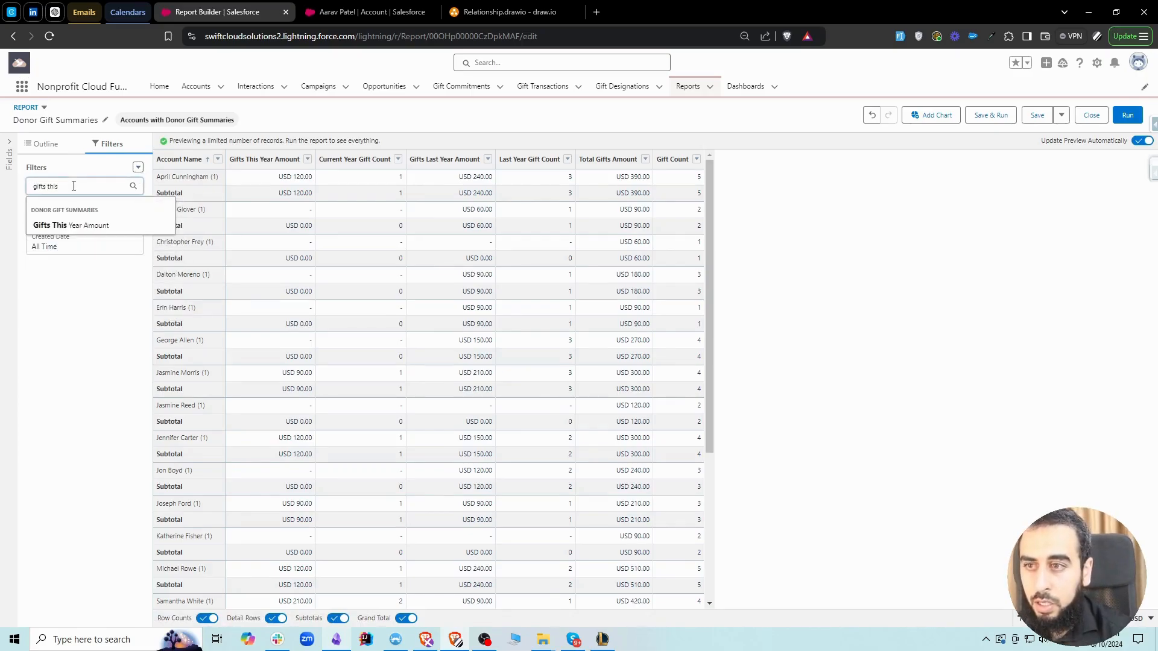
{"action": "left_click", "coordinate": [84, 226]}
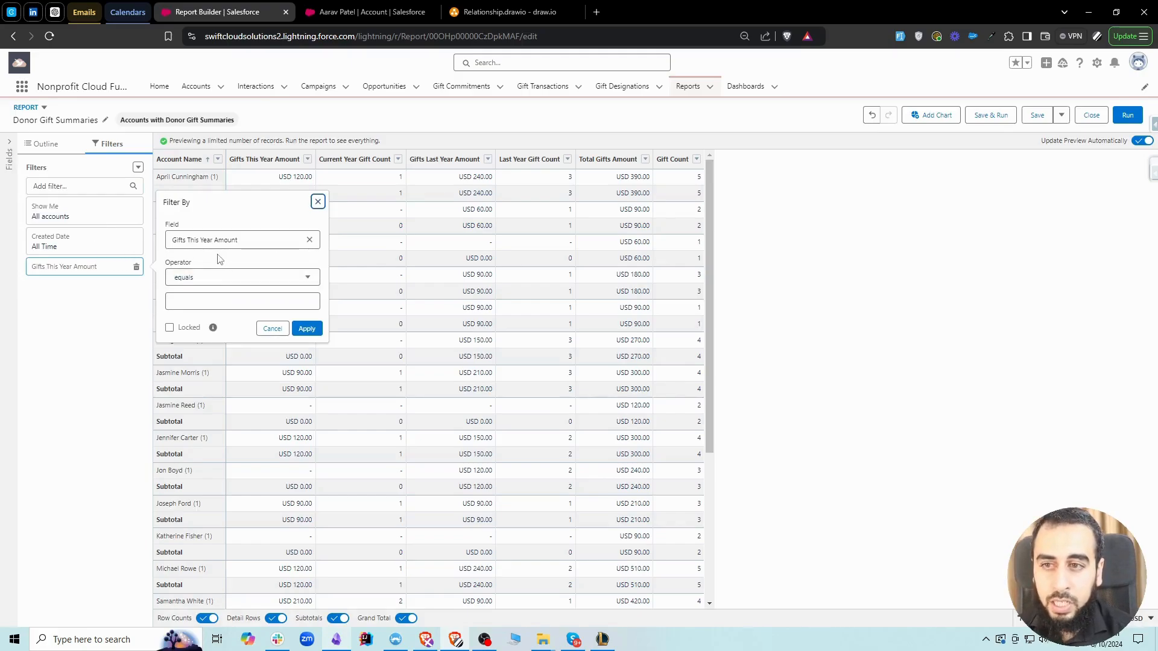
{"action": "left_click", "coordinate": [224, 280]}
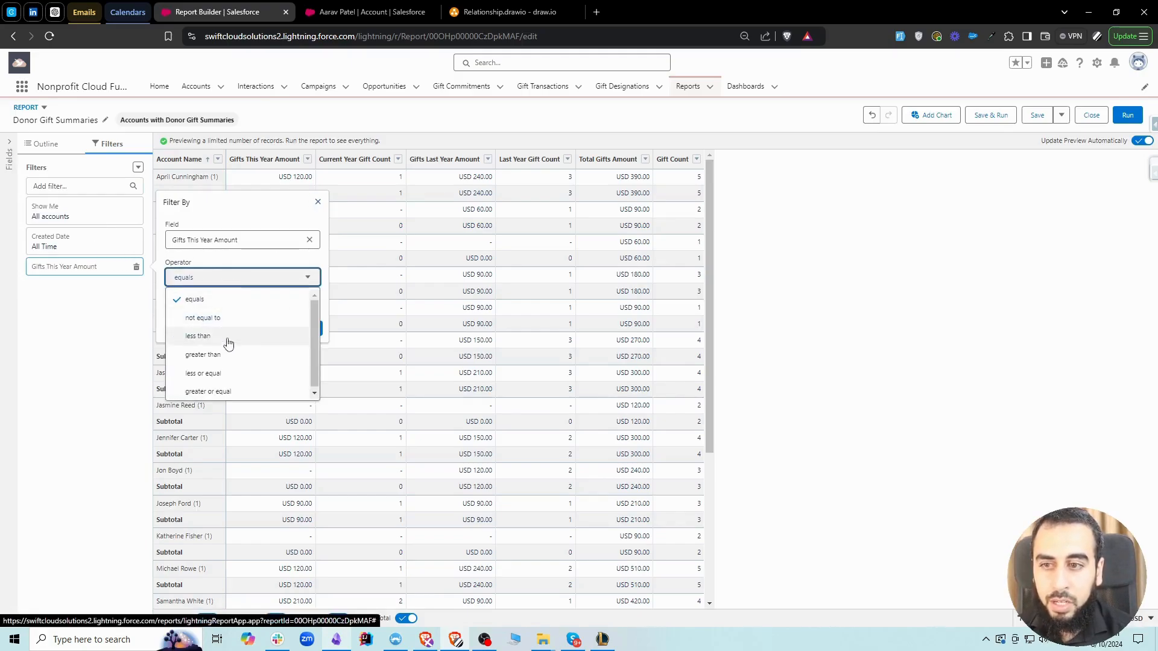
{"action": "left_click", "coordinate": [217, 355]}
{"action": "left_click", "coordinate": [201, 303]}
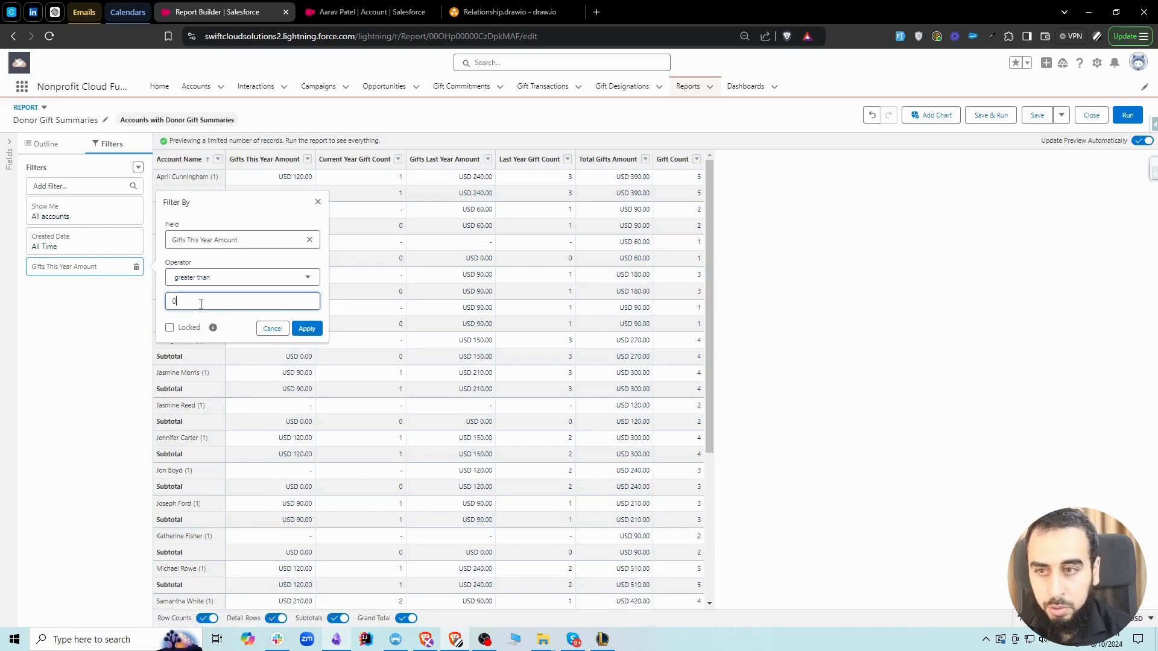
{"action": "left_click", "coordinate": [306, 329]}
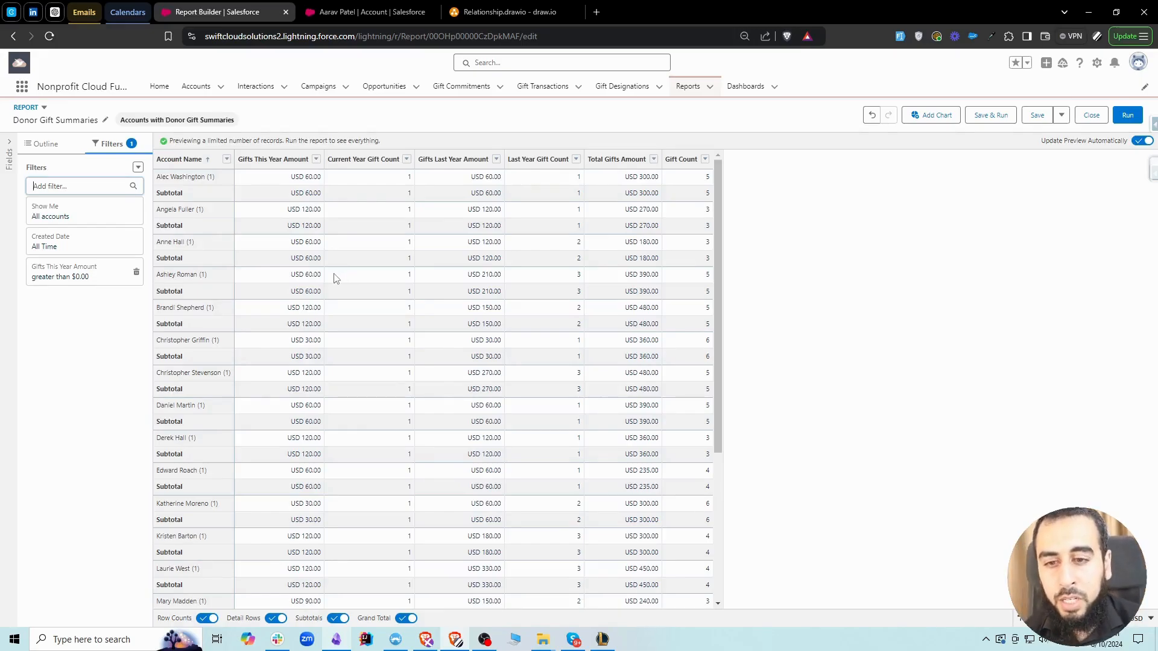
Look through the filtered donor rows and remove the Gifts This Year Amount filter
{"action": "scroll", "coordinate": [391, 305], "scroll_direction": "down", "scroll_amount": 4}
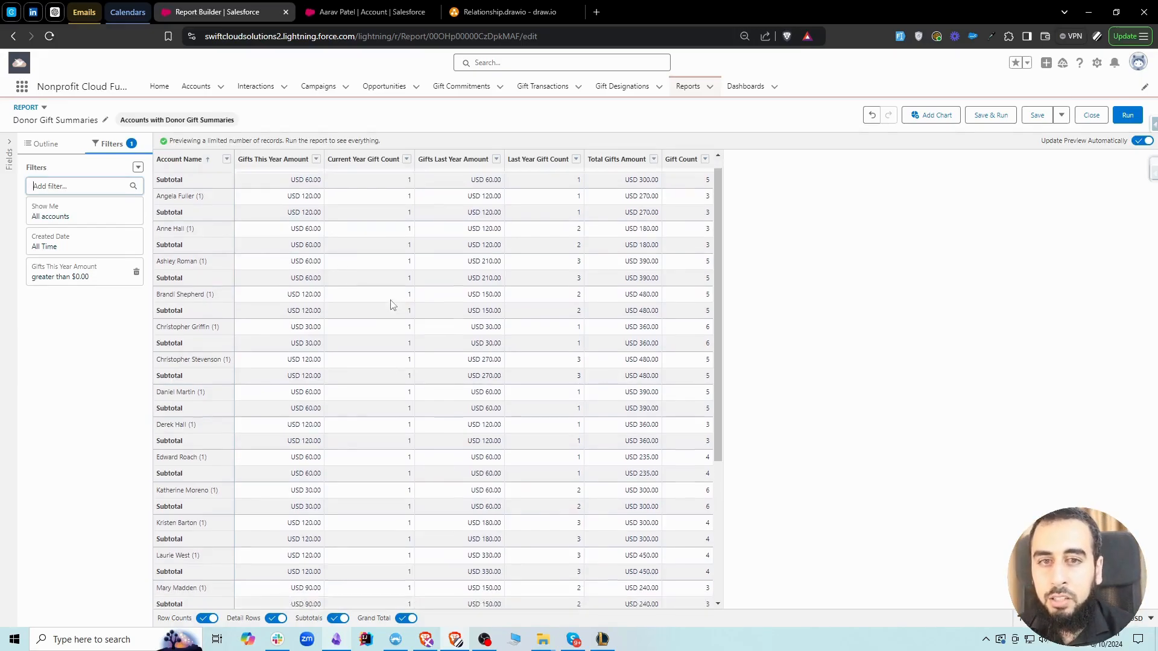
{"action": "scroll", "coordinate": [391, 306], "scroll_direction": "up", "scroll_amount": 4}
{"action": "scroll", "coordinate": [390, 306], "scroll_direction": "down", "scroll_amount": 4}
{"action": "scroll", "coordinate": [390, 305], "scroll_direction": "up", "scroll_amount": 4}
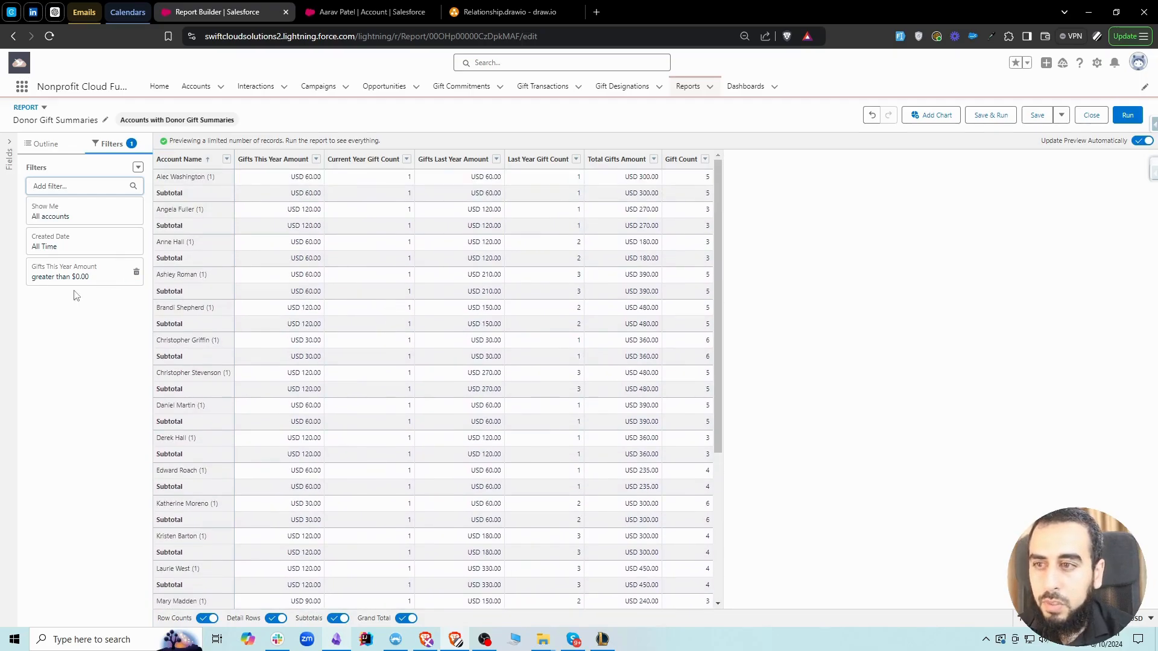
{"action": "left_click", "coordinate": [138, 272]}
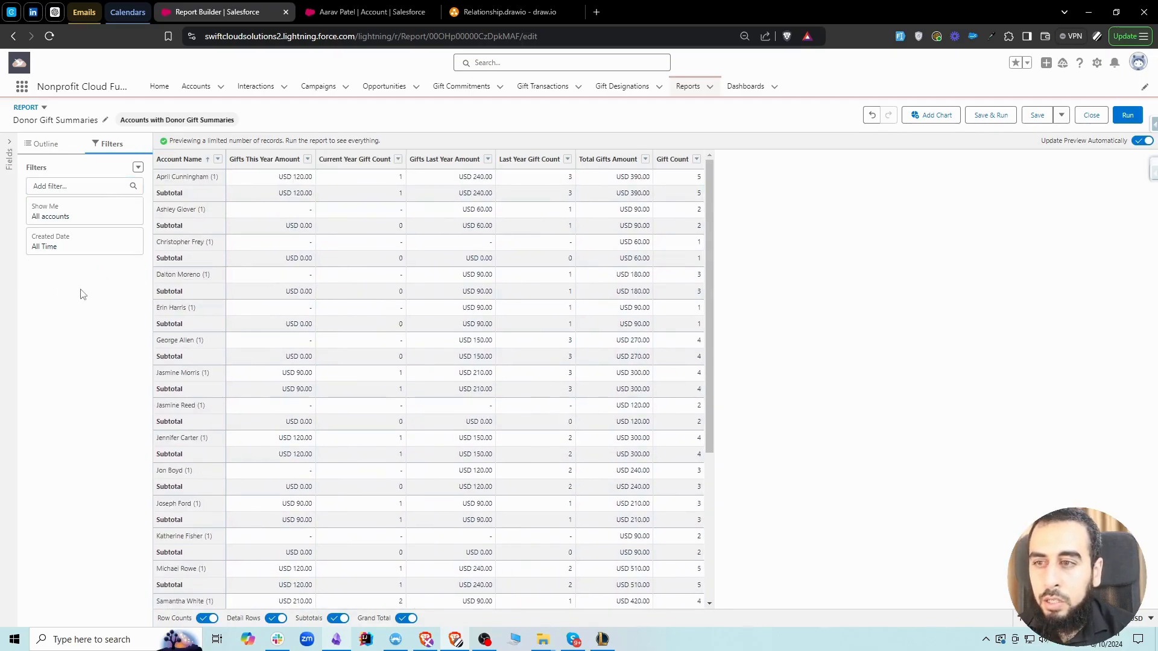
Return to the report outline, save the Donor Gift Summaries report, and dismiss the notification
{"action": "left_click", "coordinate": [45, 144]}
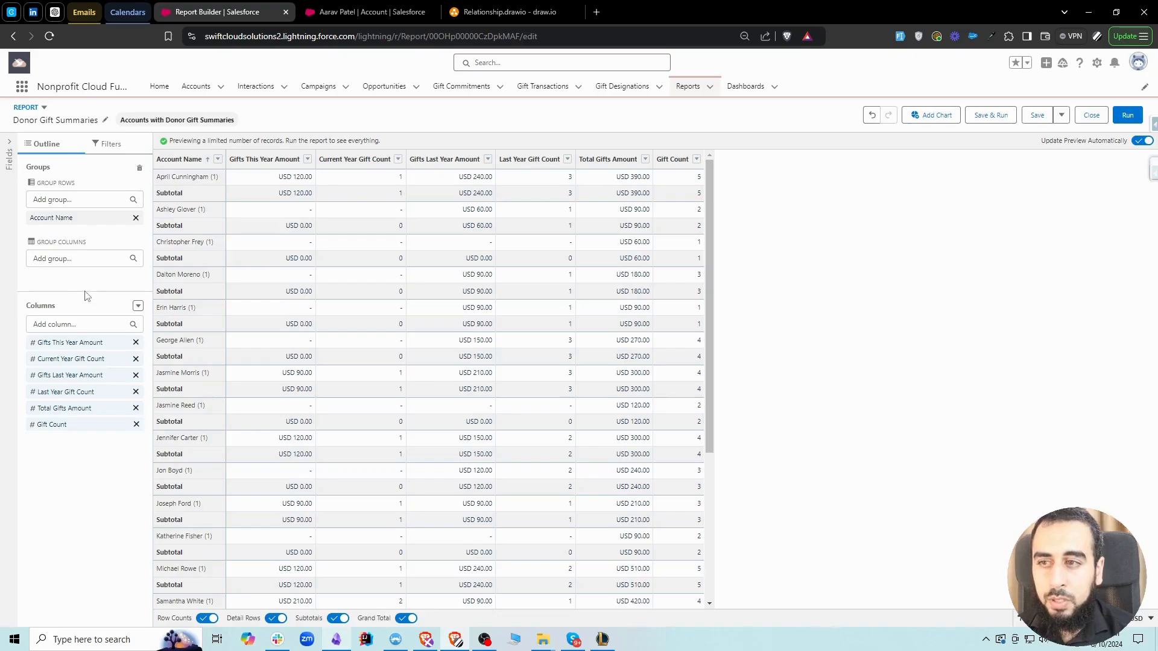
{"action": "left_click", "coordinate": [1036, 119]}
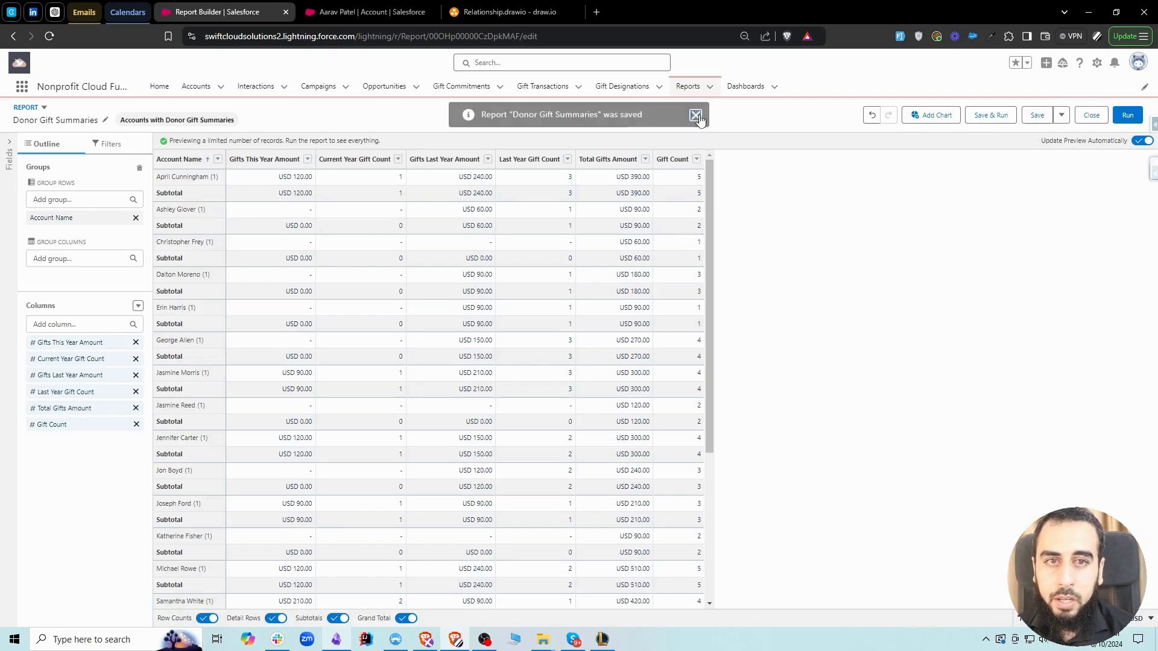
{"action": "left_click", "coordinate": [696, 115]}
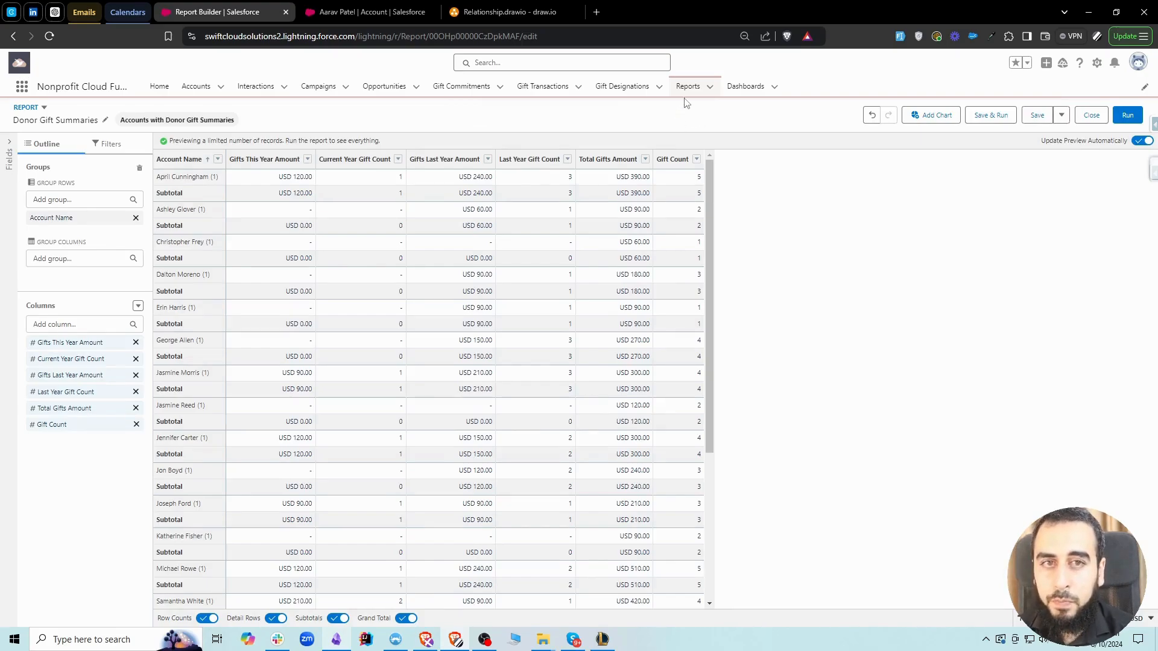
Start a new dashboard and name it Donor Gift Summaries
{"action": "left_click", "coordinate": [746, 87]}
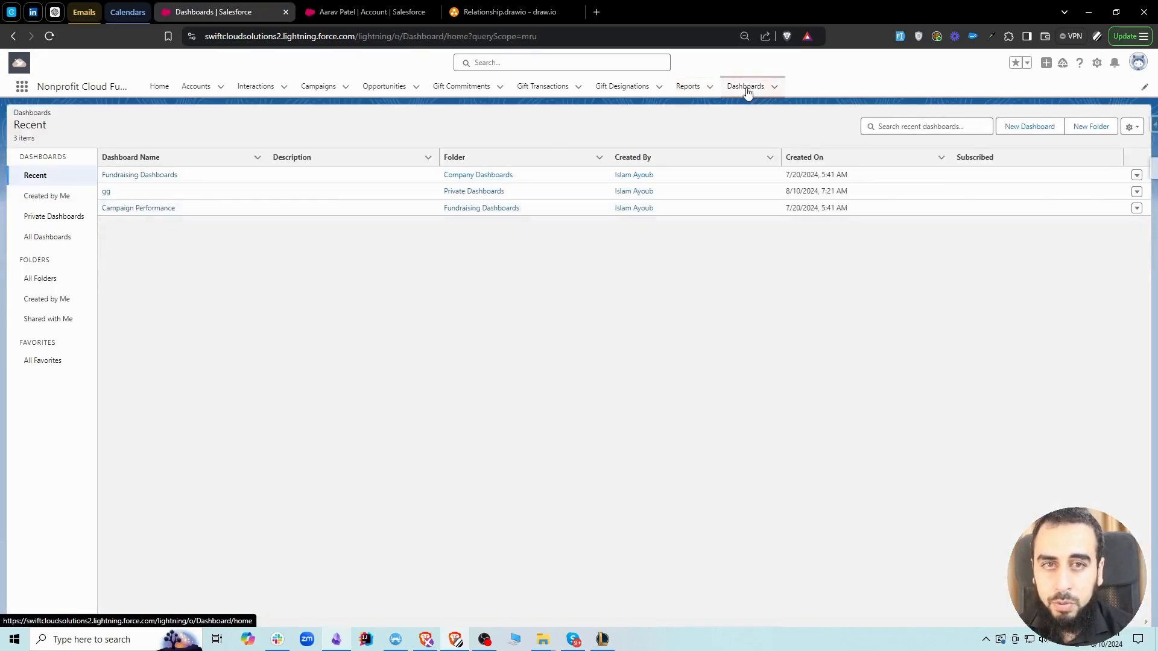
{"action": "left_click", "coordinate": [1027, 128]}
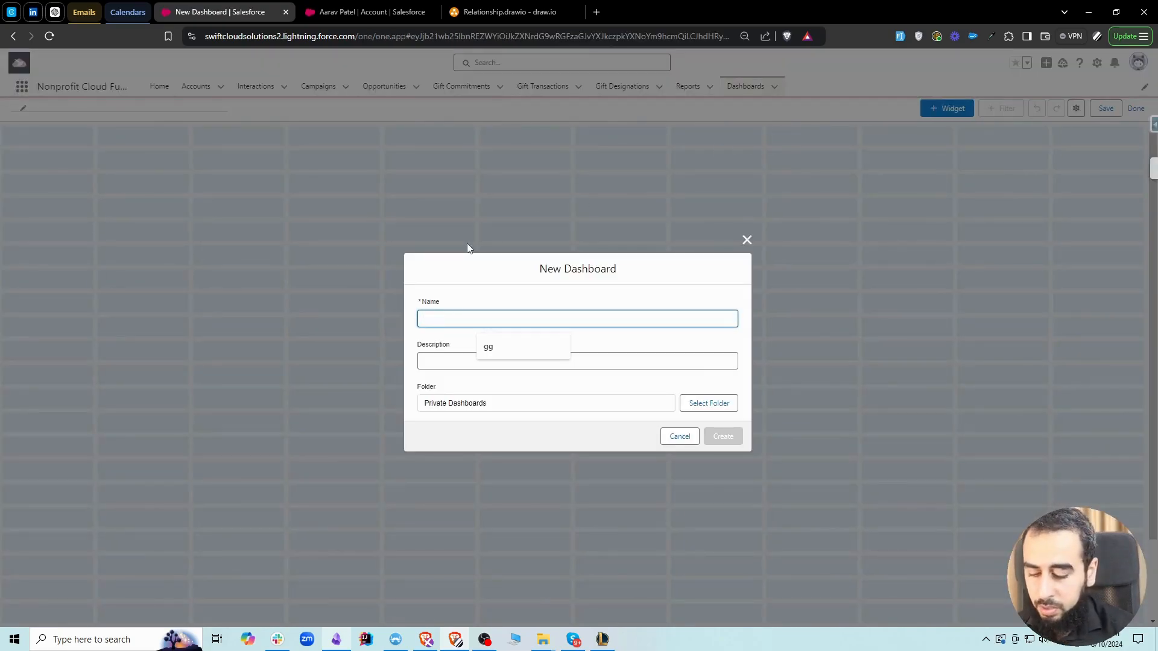
{"action": "type", "text": "Donor Gift s"}
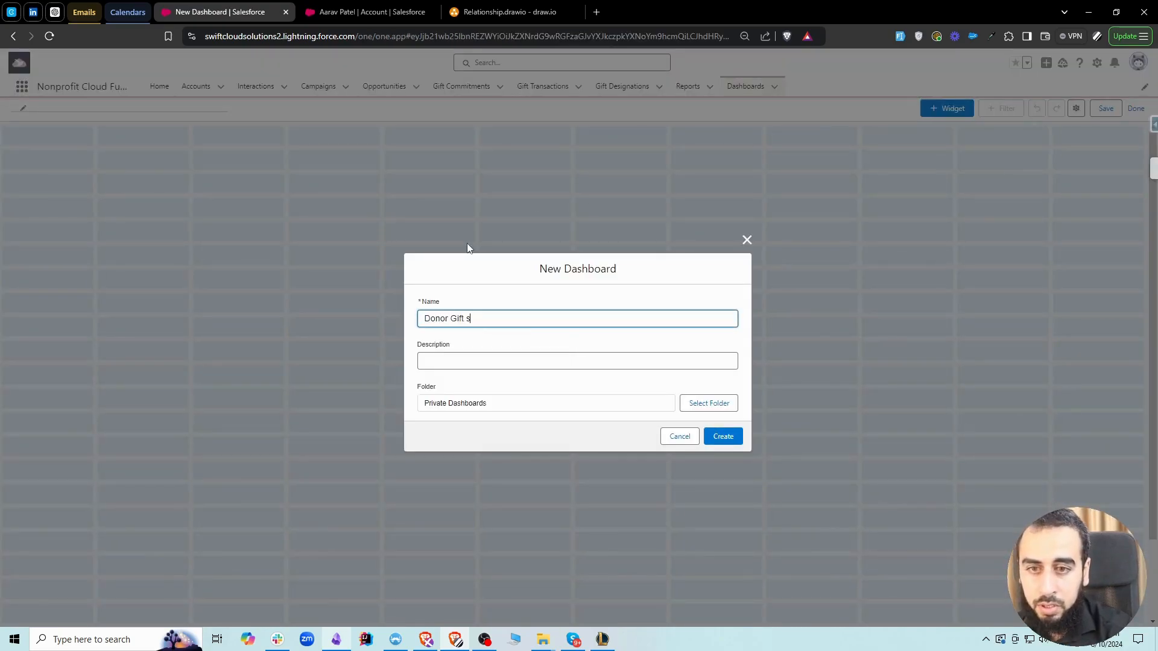
{"action": "key", "text": "BackSpace"}
{"action": "type", "text": "Summaries"}
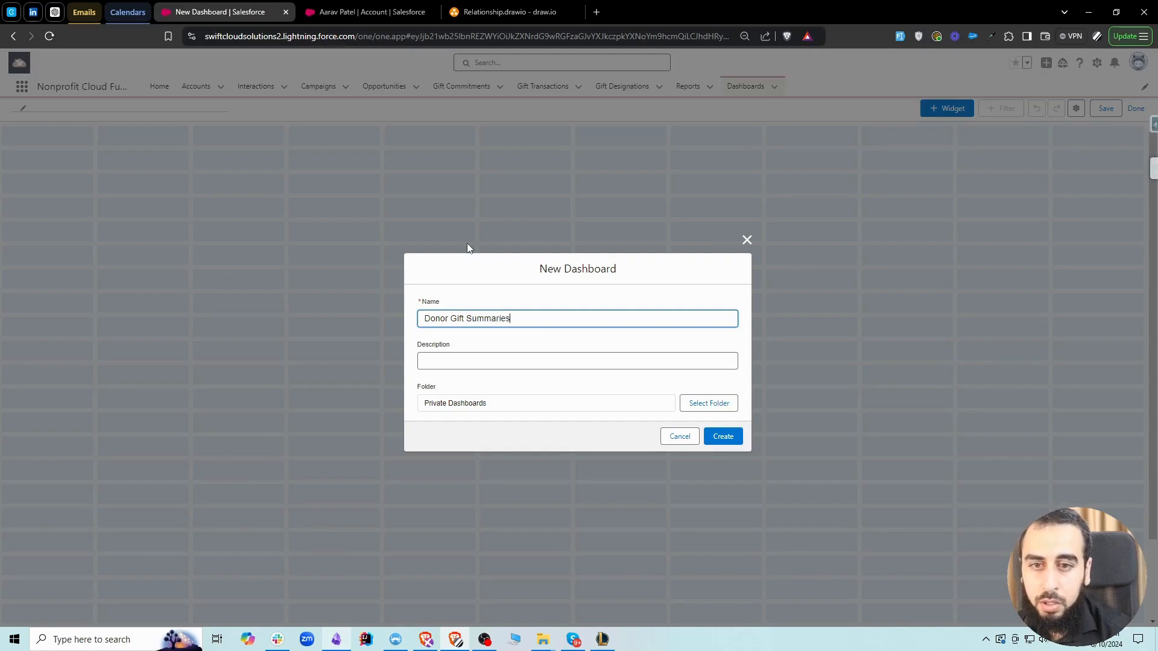
{"action": "left_click", "coordinate": [479, 275]}
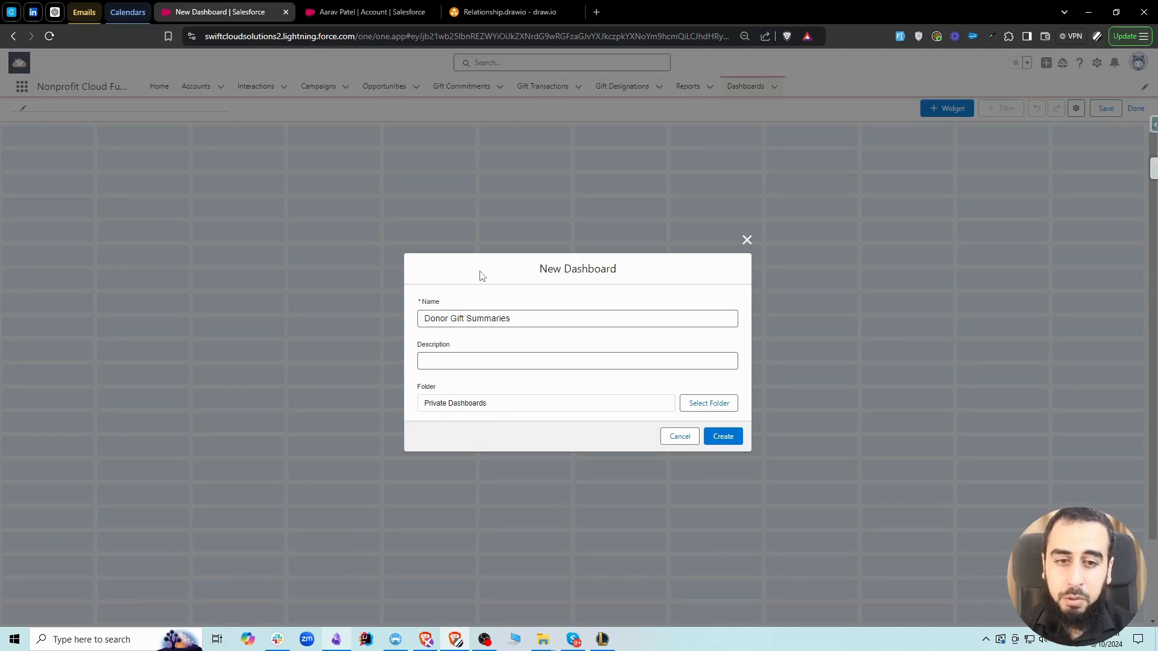
Choose the Company Dashboards folder for the new dashboard and create it
{"action": "left_click", "coordinate": [701, 410]}
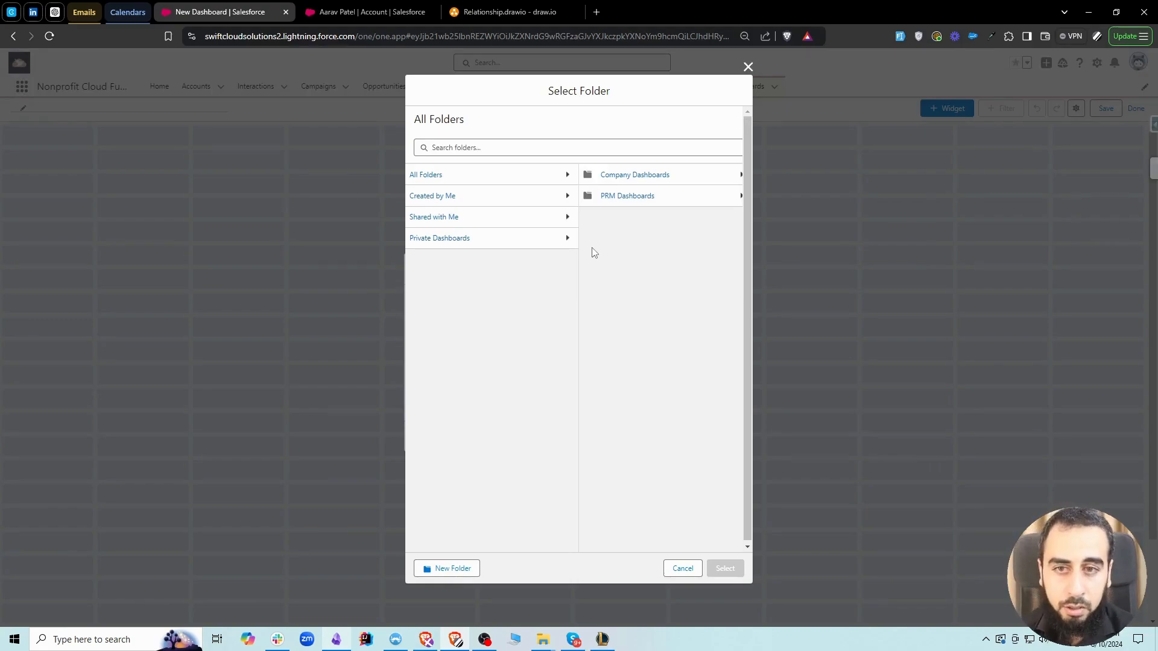
{"action": "left_click", "coordinate": [446, 175]}
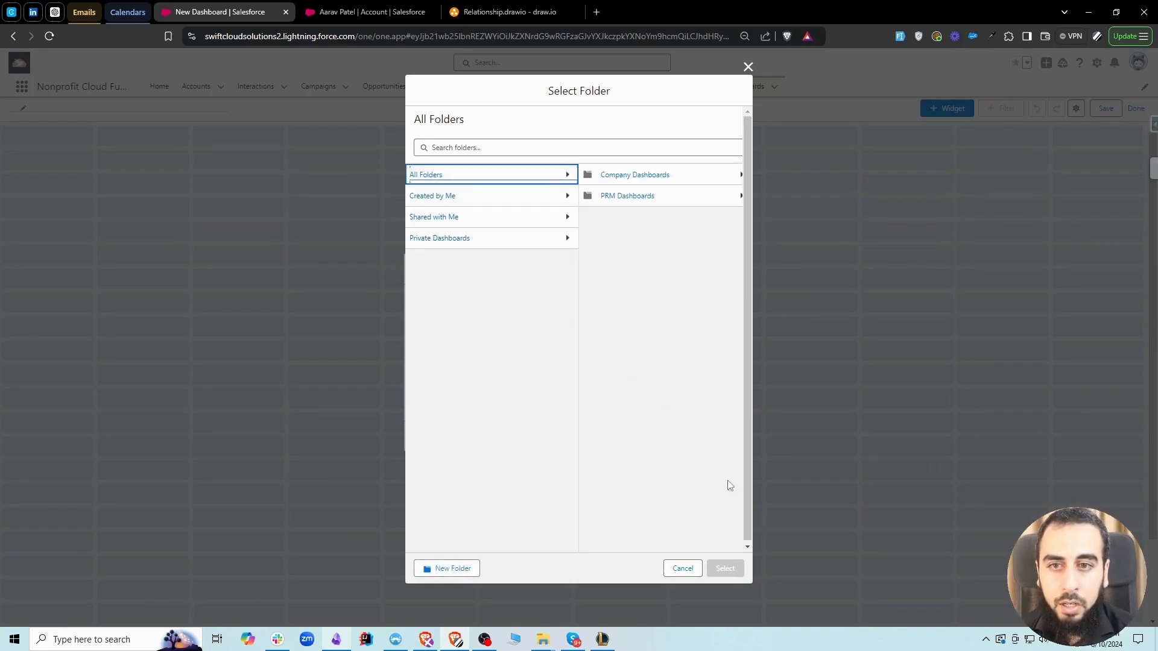
{"action": "left_click", "coordinate": [635, 183]}
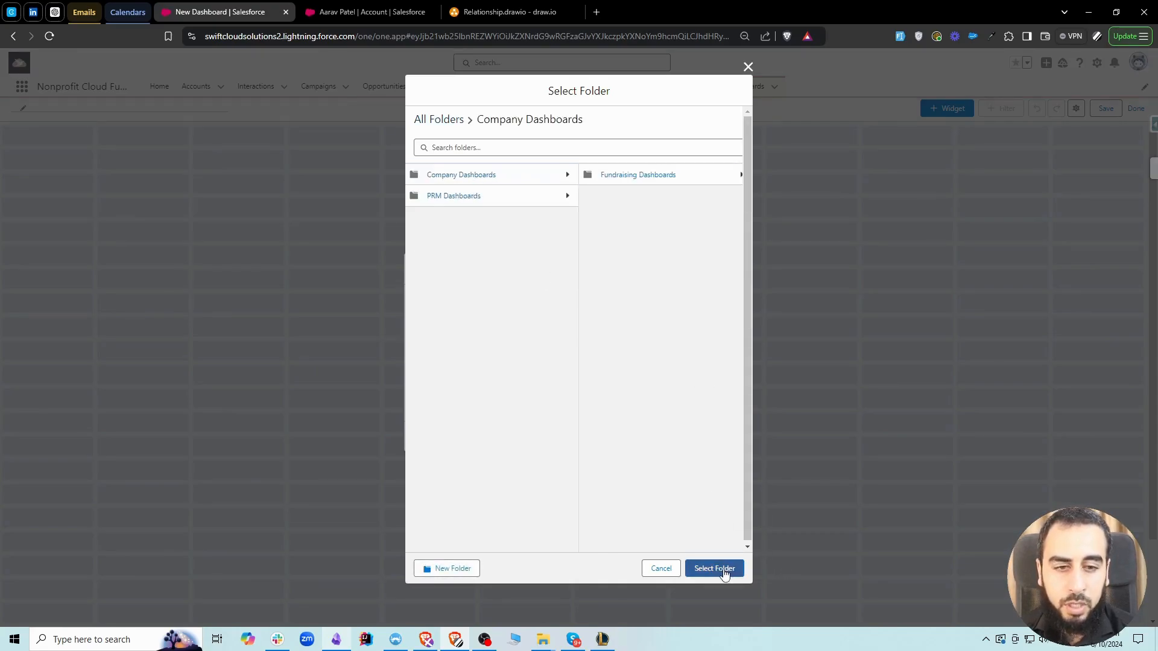
{"action": "left_click", "coordinate": [724, 571]}
{"action": "left_click", "coordinate": [723, 436]}
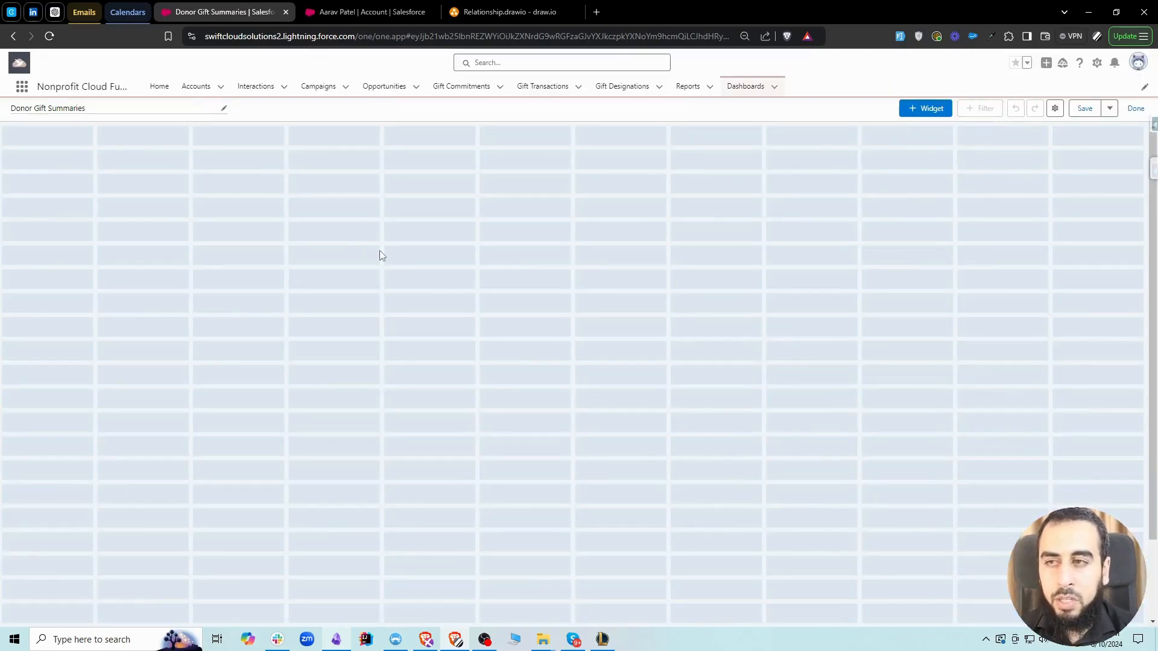
Start a text widget on the dashboard with the text Donor Gift Summary
{"action": "left_click", "coordinate": [928, 112]}
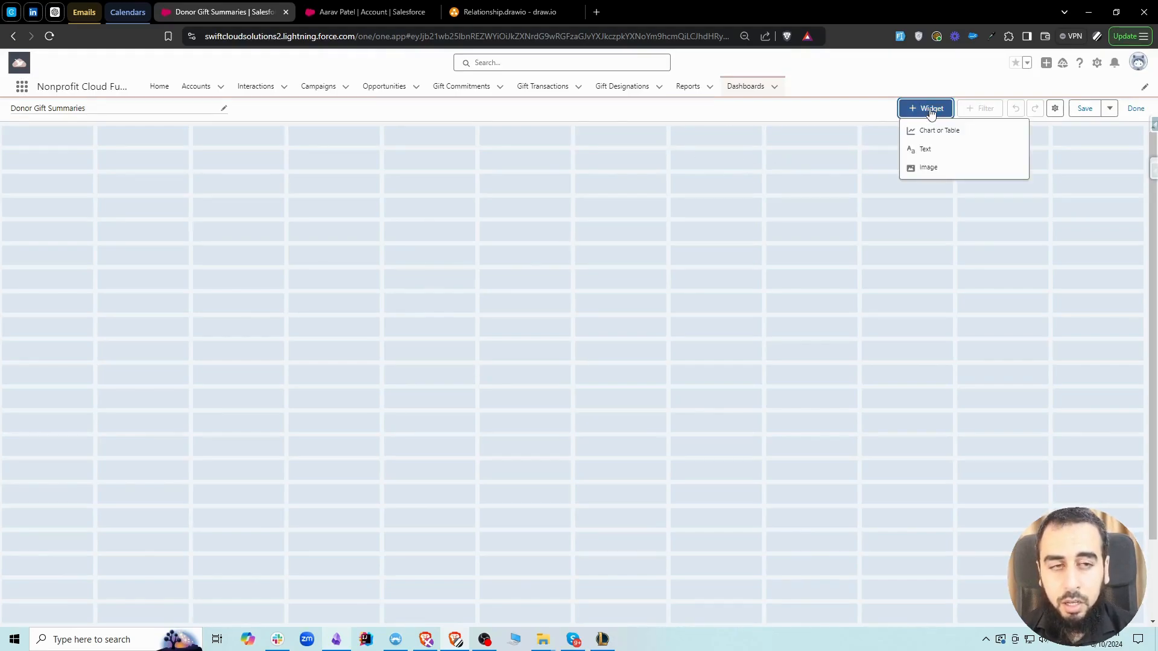
{"action": "left_click", "coordinate": [944, 152]}
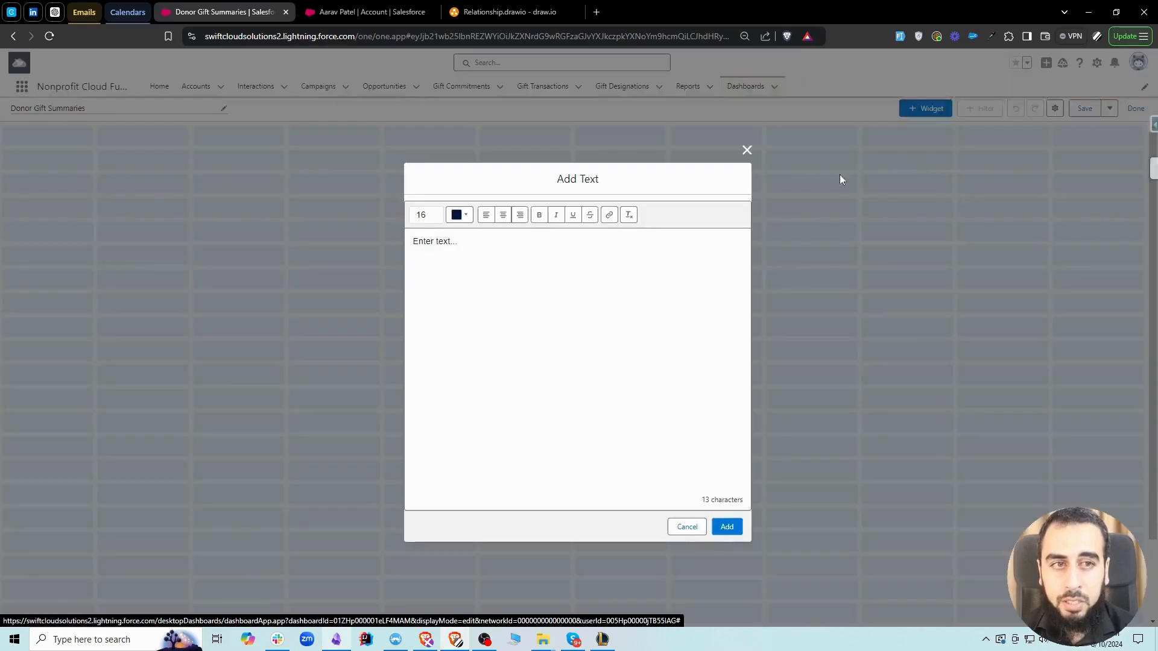
{"action": "triple_click", "coordinate": [478, 262]}
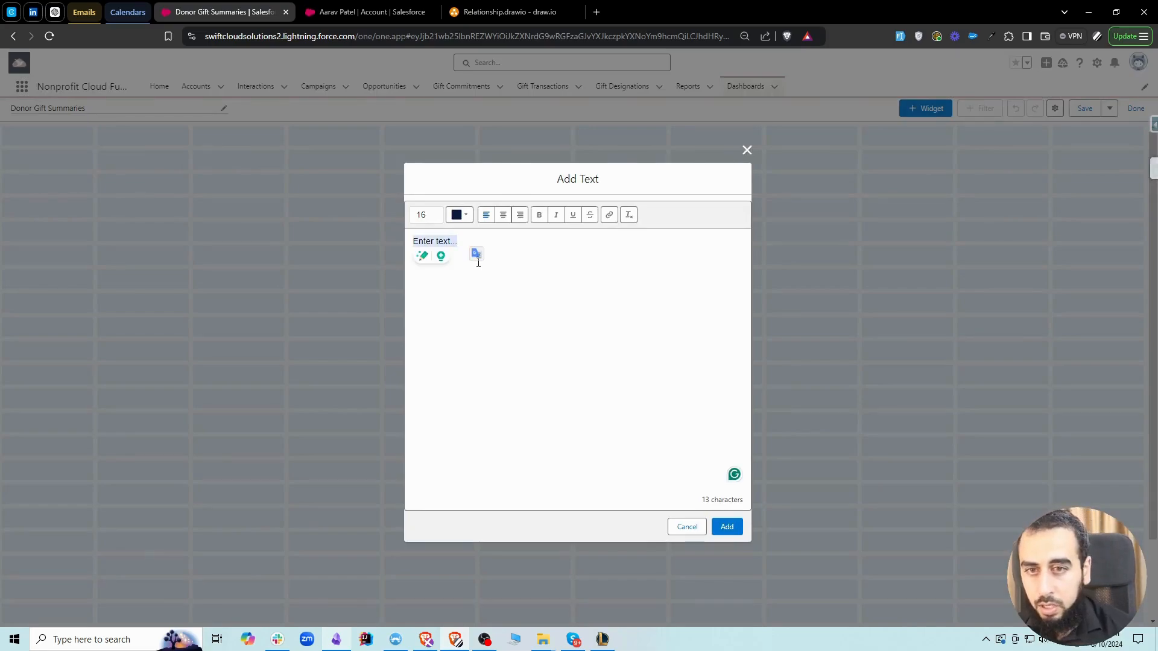
{"action": "type", "text": "Donor G"}
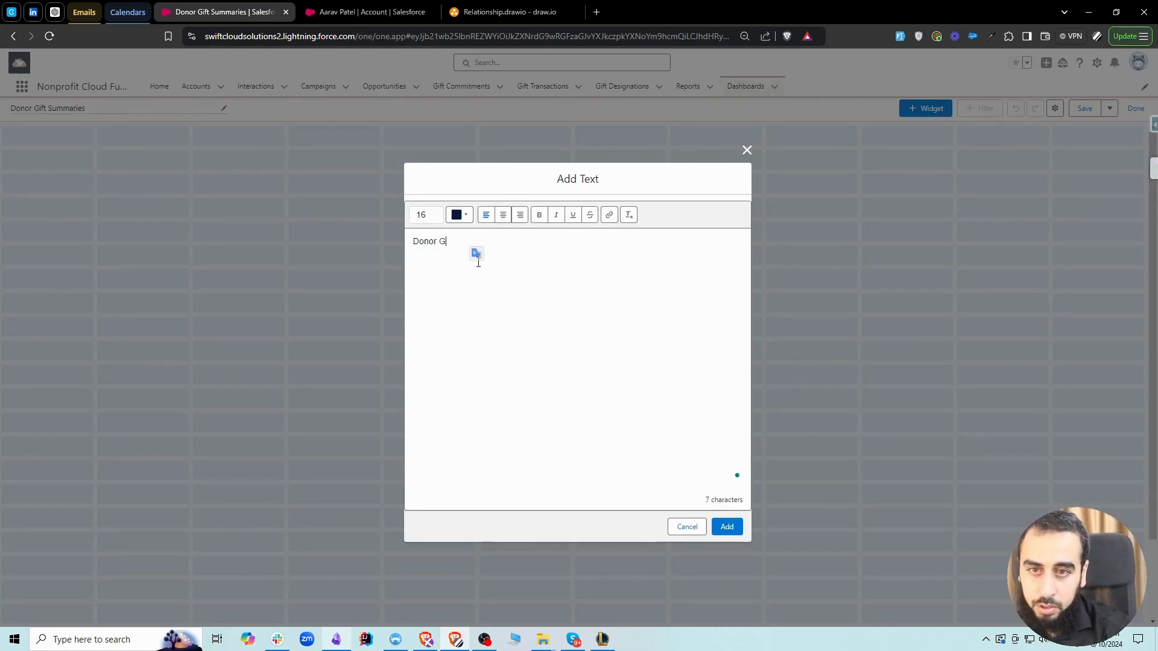
{"action": "type", "text": "ift Summary"}
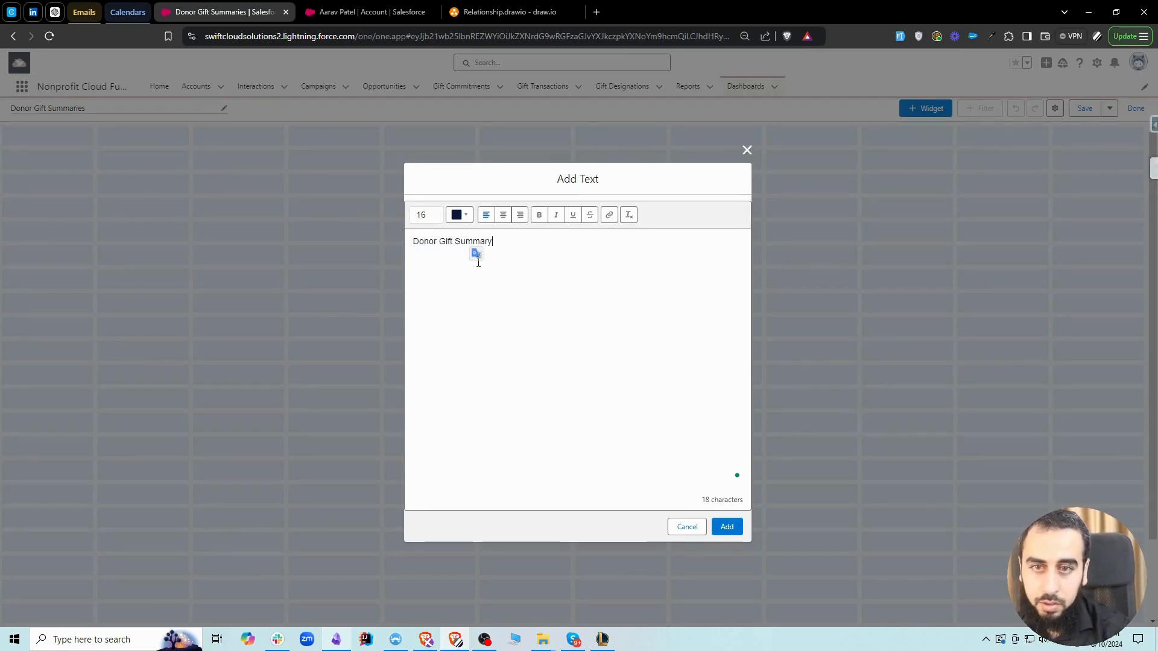
Format the Donor Gift Summary text as bold, centered, and size 64, and add the widget to the dashboard
{"action": "key", "text": "ctrl+a"}
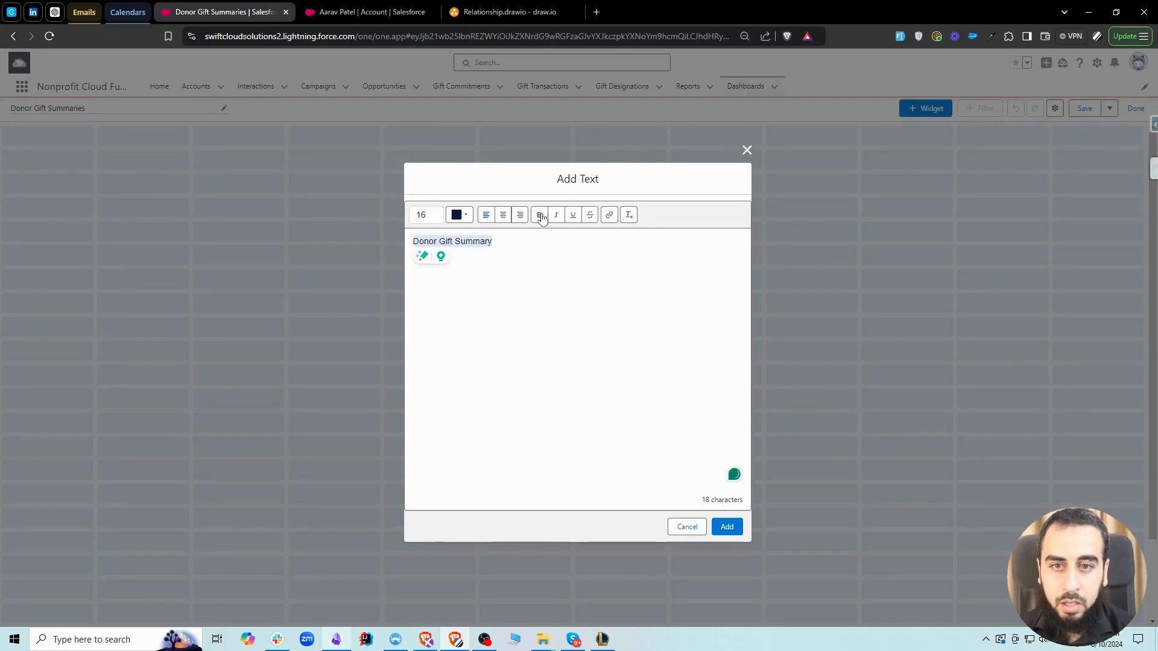
{"action": "left_click", "coordinate": [540, 215]}
{"action": "left_click", "coordinate": [503, 214]}
{"action": "left_click", "coordinate": [434, 215]}
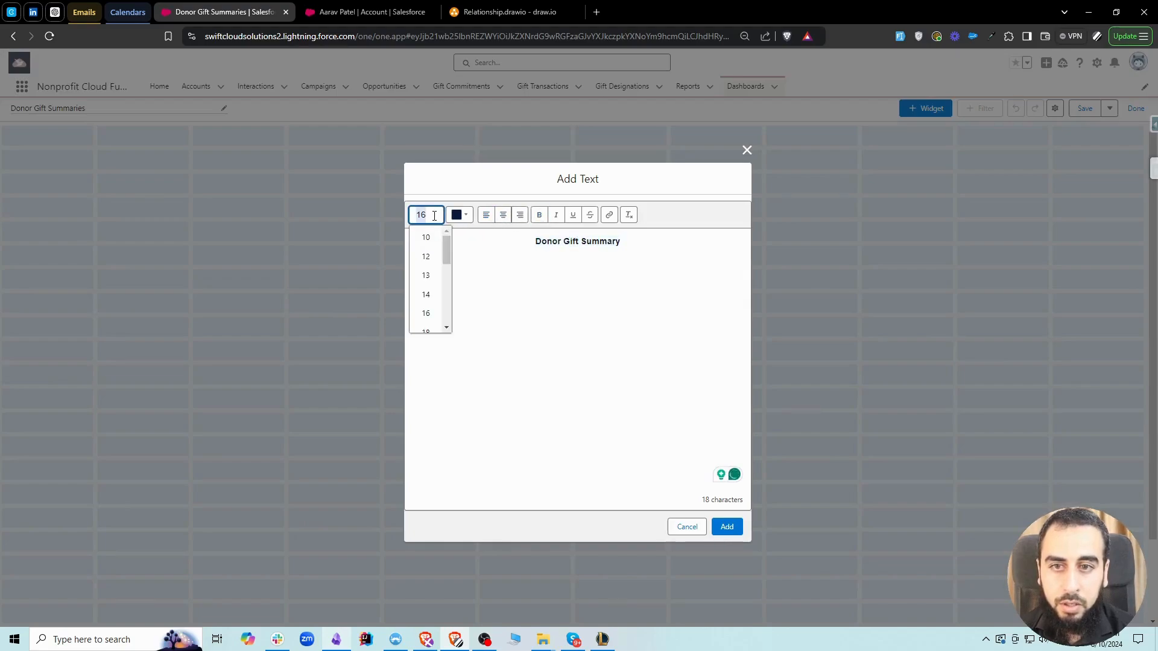
{"action": "scroll", "coordinate": [427, 269], "scroll_direction": "down", "scroll_amount": 4}
{"action": "left_click", "coordinate": [431, 298]}
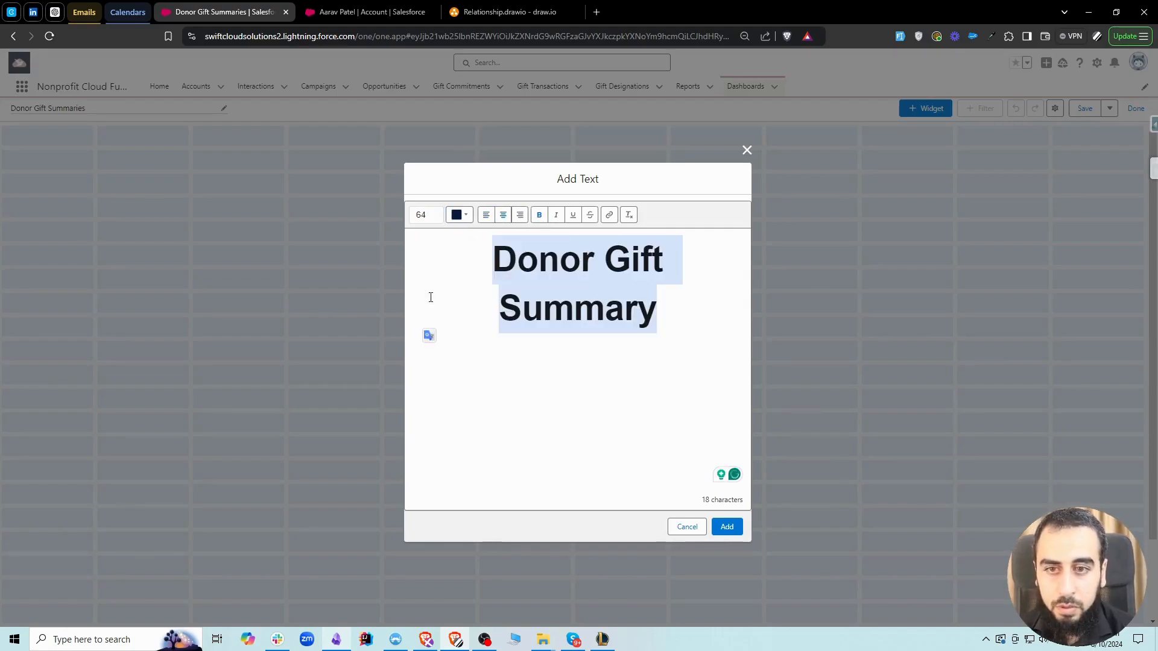
{"action": "left_click", "coordinate": [658, 289]}
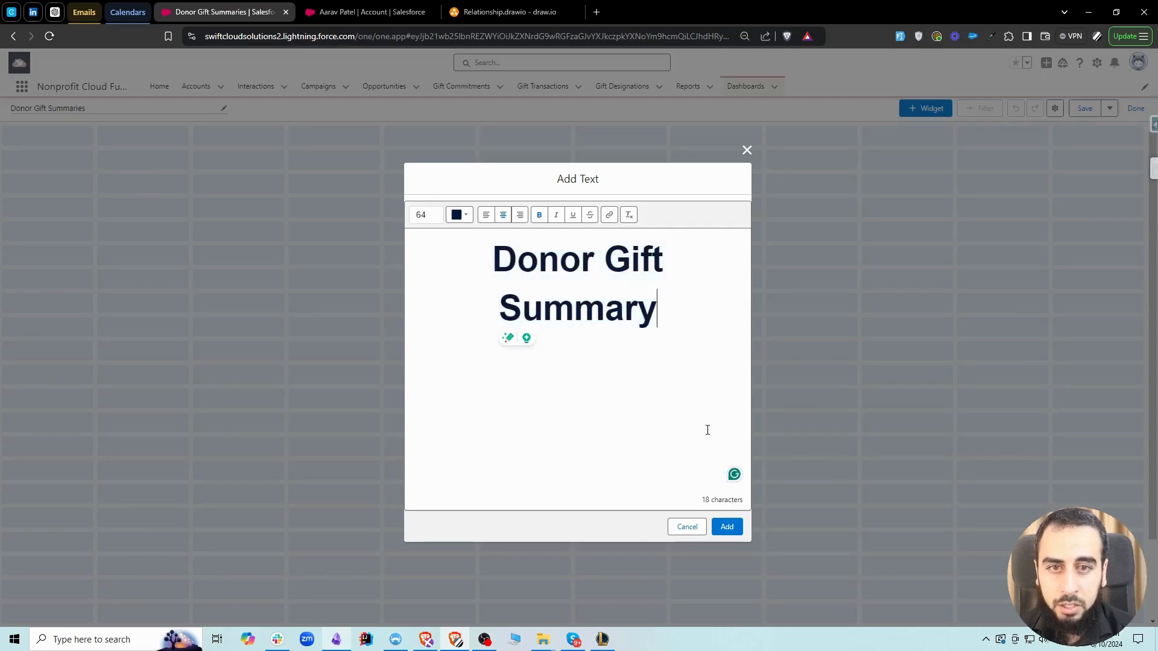
{"action": "left_click", "coordinate": [726, 527]}
Stretch the heading widget across the full dashboard width and shorten it to four grid rows
{"action": "left_click", "coordinate": [384, 226]}
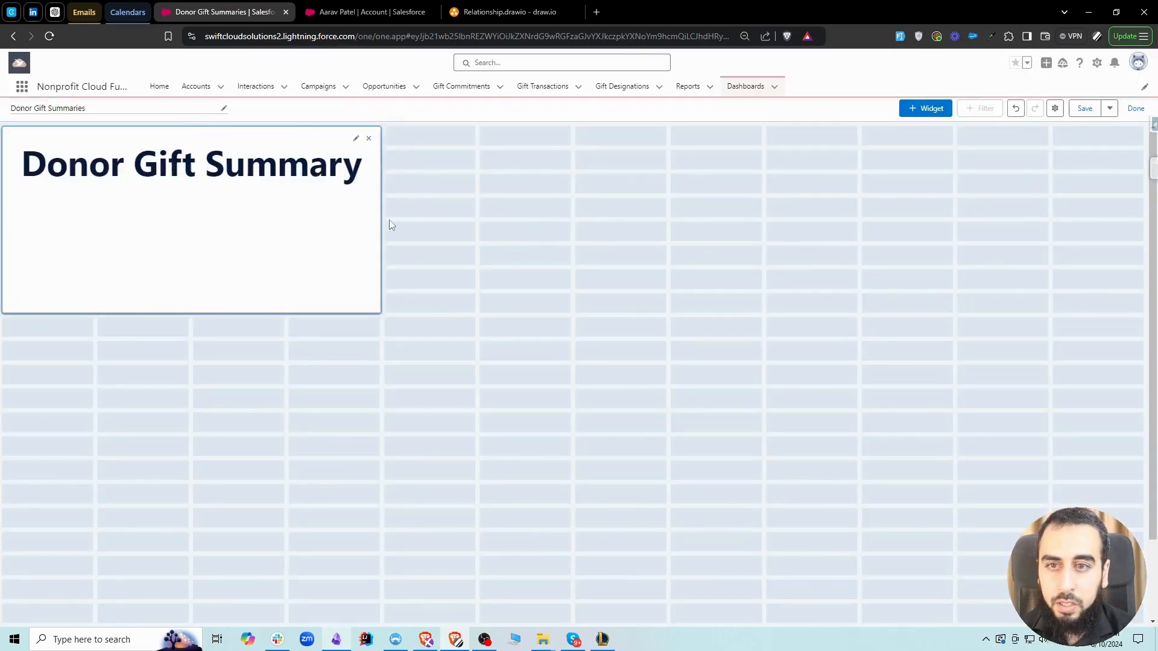
{"action": "left_click_drag", "start_coordinate": [389, 219], "coordinate": [1109, 209]}
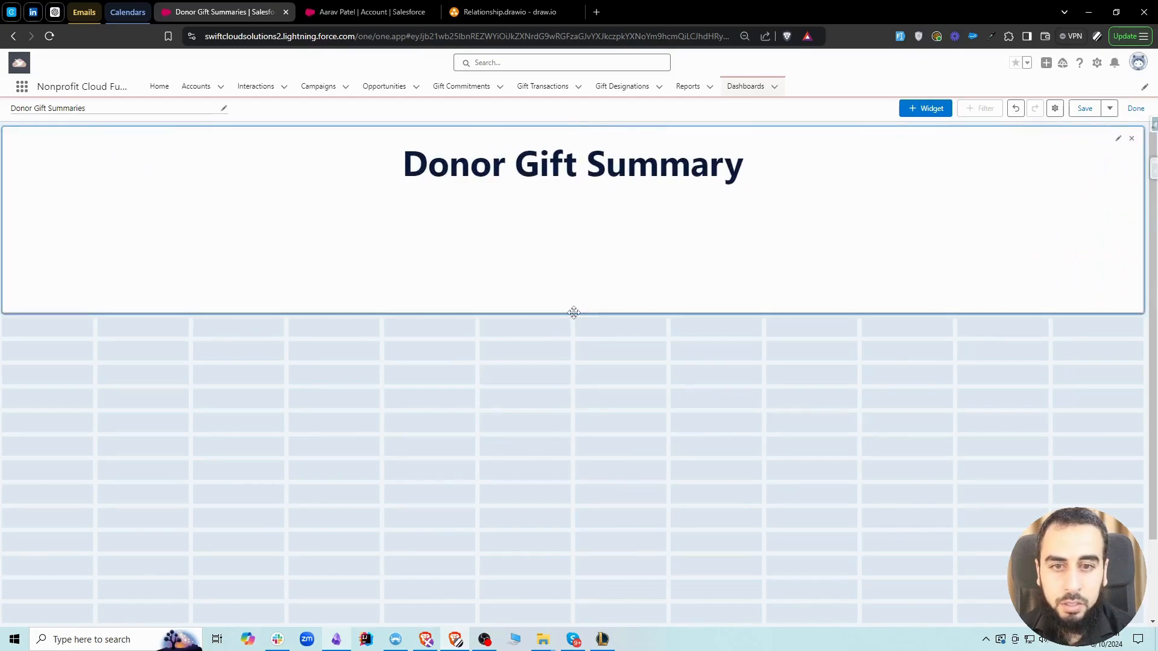
{"action": "left_click_drag", "start_coordinate": [573, 313], "coordinate": [564, 206]}
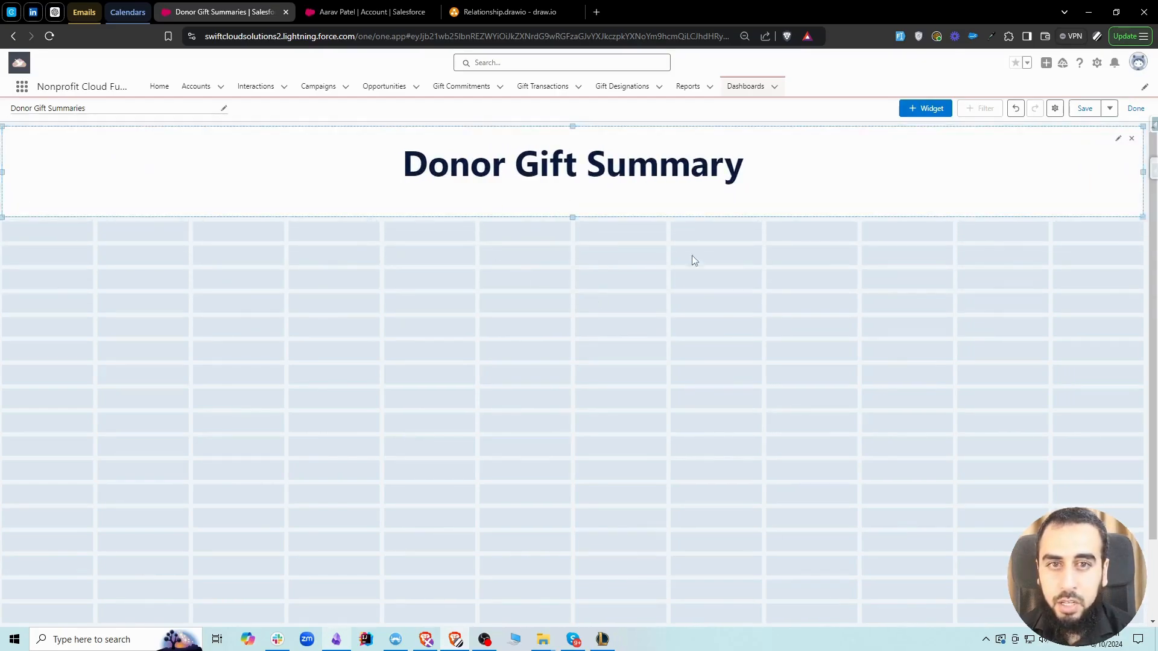
Add a metric chart widget from the Donor Gift Summaries report measuring Sum of Gifts This Year Amount
{"action": "left_click", "coordinate": [927, 112]}
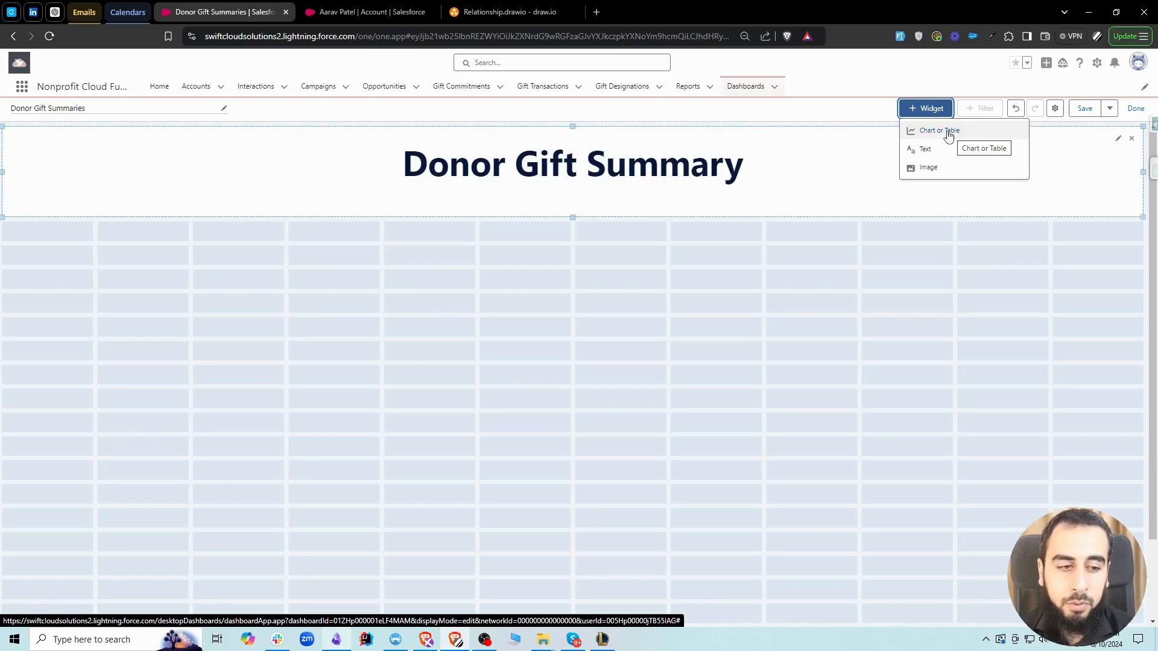
{"action": "left_click", "coordinate": [948, 131]}
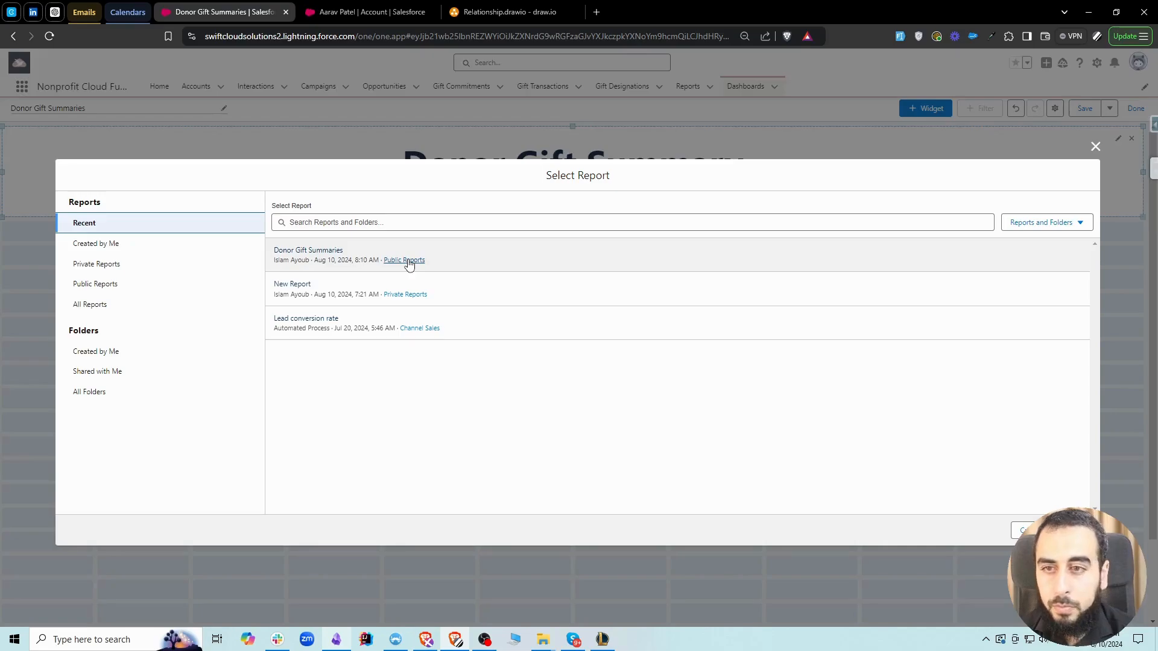
{"action": "left_click", "coordinate": [335, 256]}
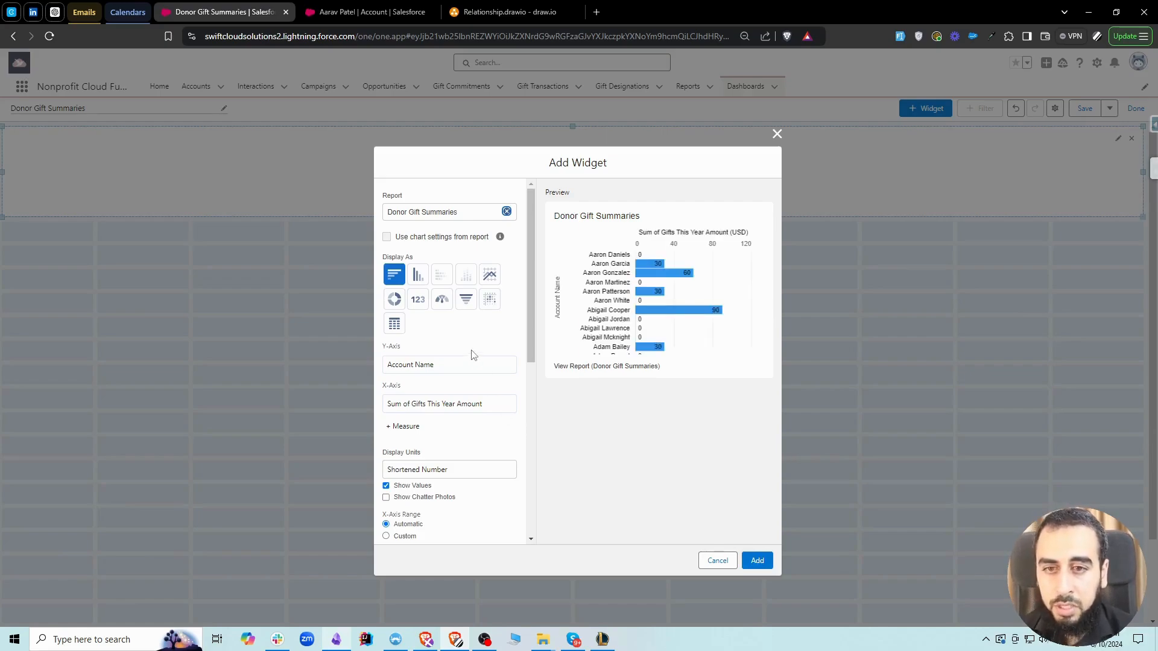
{"action": "left_click", "coordinate": [419, 300]}
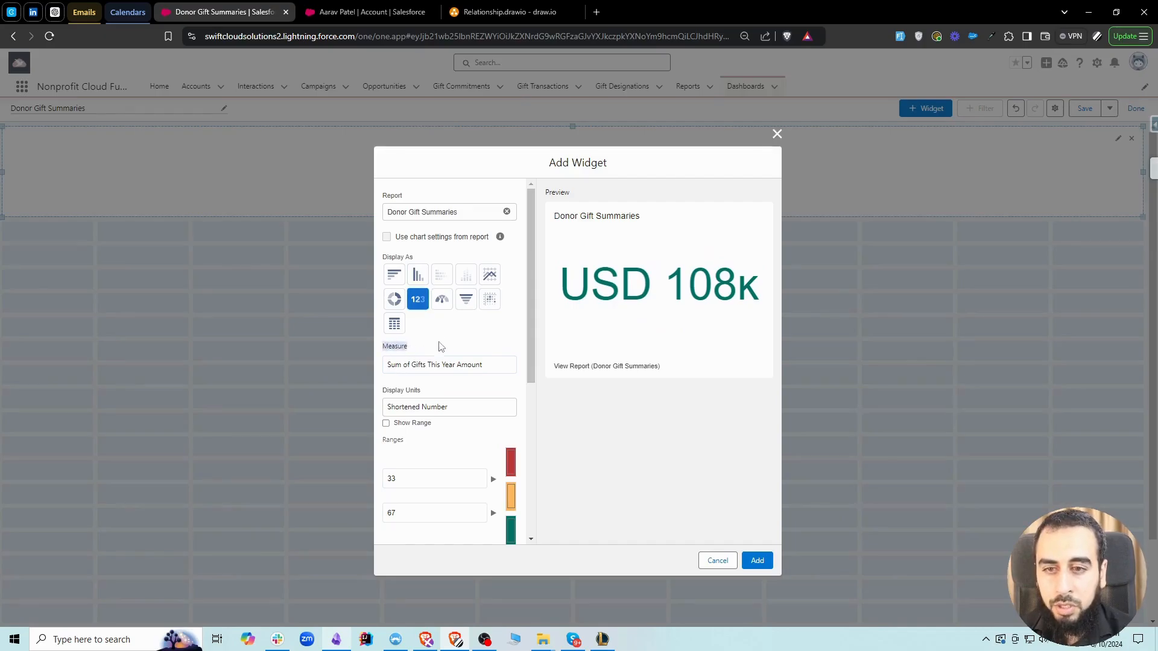
{"action": "left_click", "coordinate": [446, 365]}
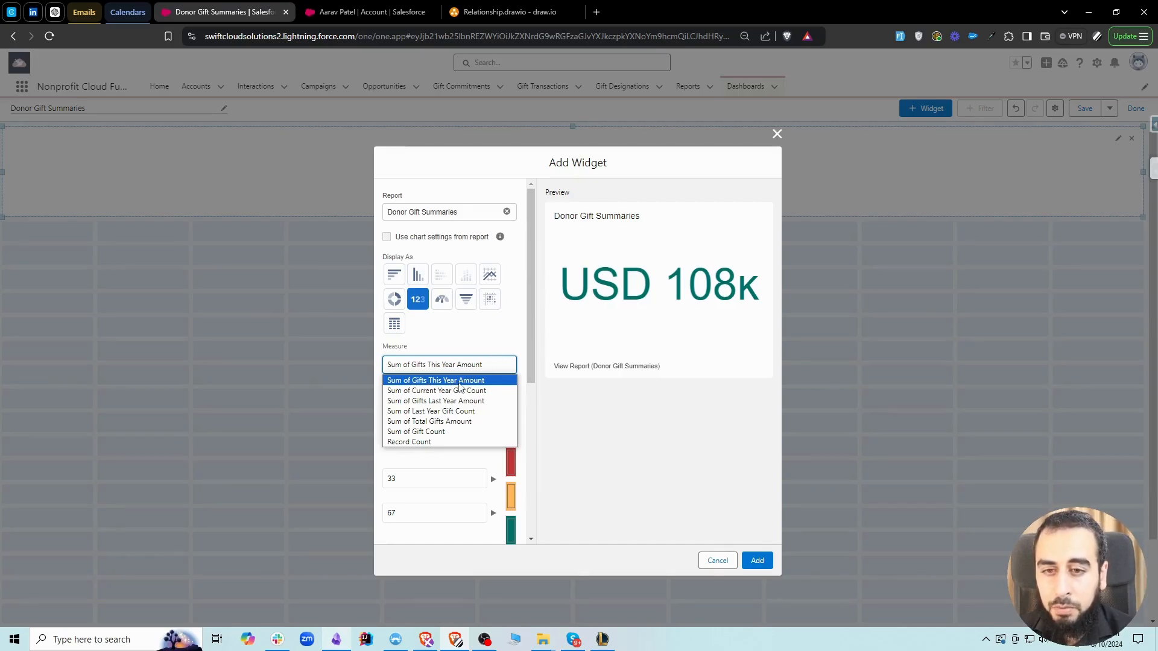
{"action": "left_click", "coordinate": [483, 341]}
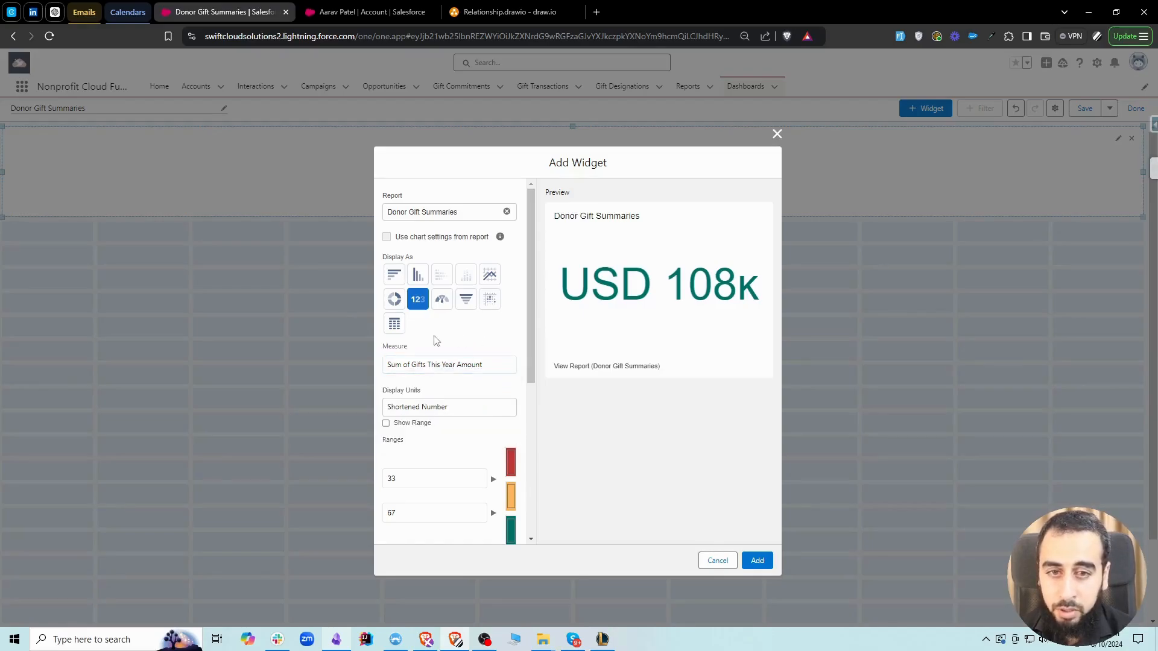
{"action": "left_click", "coordinate": [761, 560]}
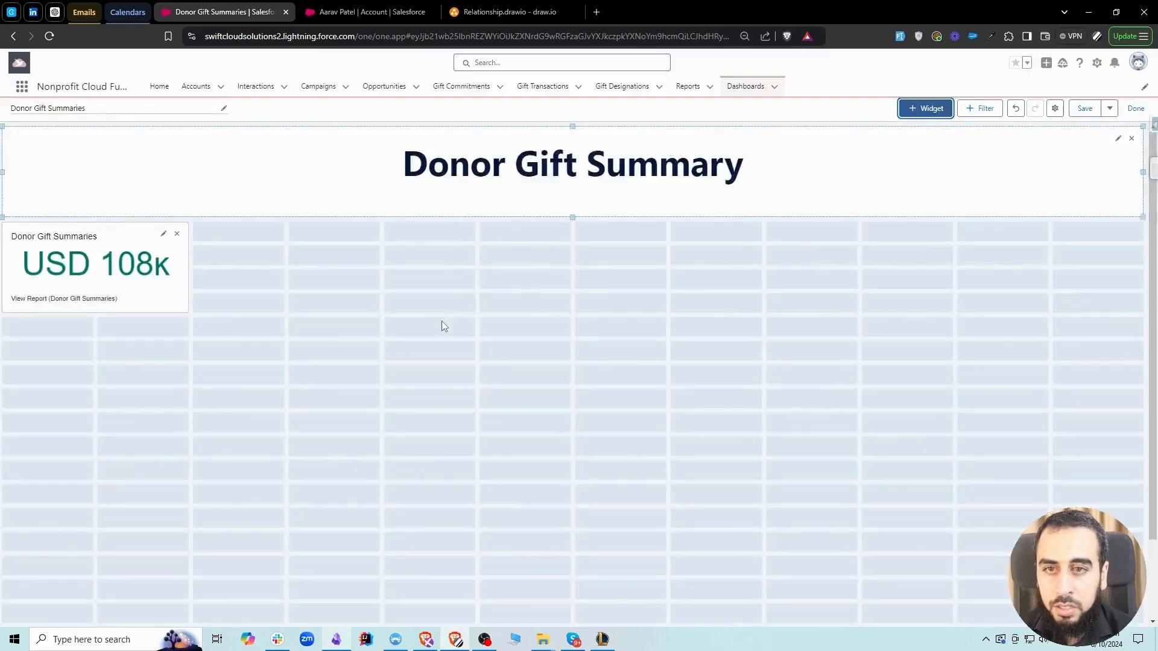
Retitle the metric widget Total Donations - Current Year and update it
{"action": "left_click", "coordinate": [163, 234]}
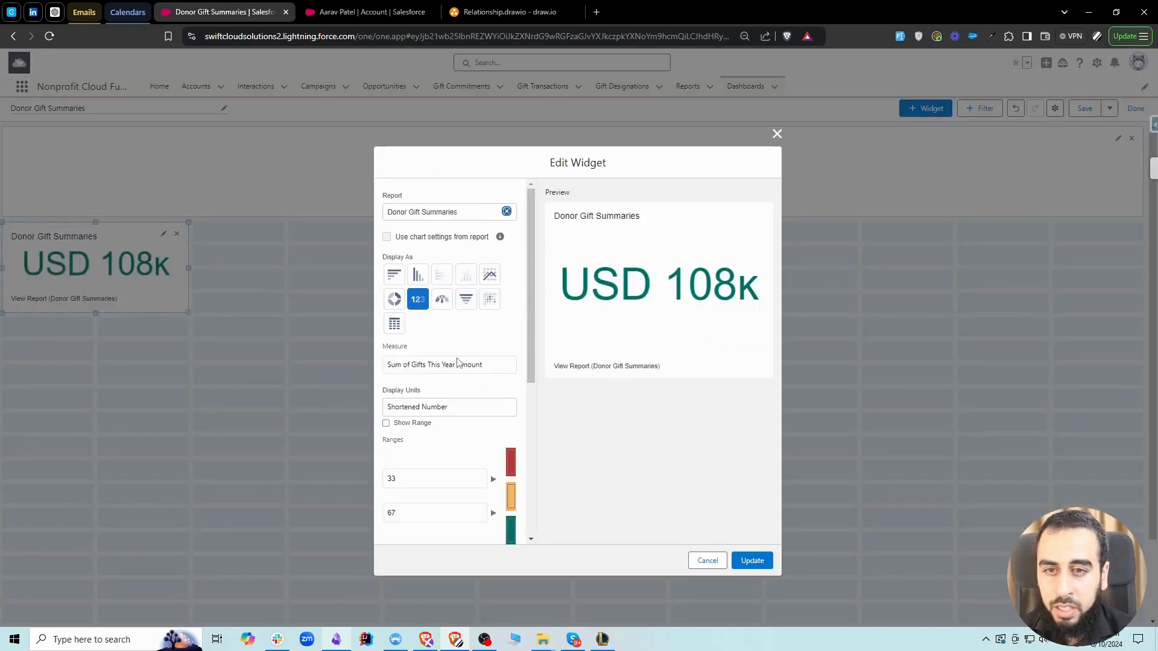
{"action": "scroll", "coordinate": [453, 355], "scroll_direction": "down", "scroll_amount": 5}
{"action": "triple_click", "coordinate": [437, 366]}
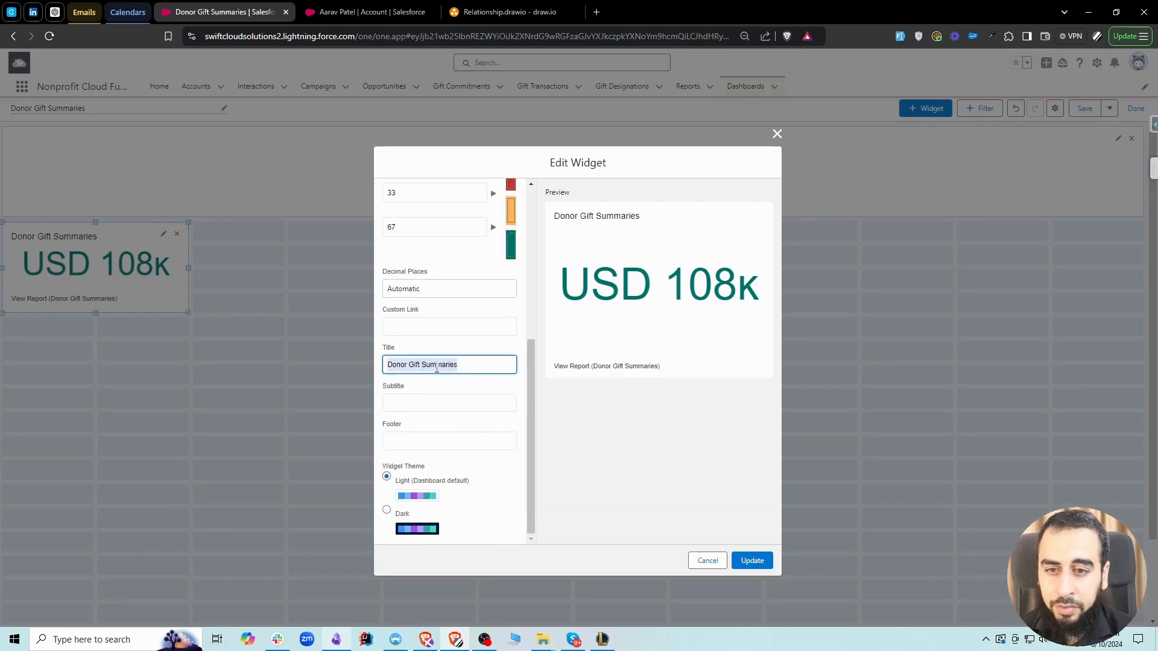
{"action": "type", "text": "T"}
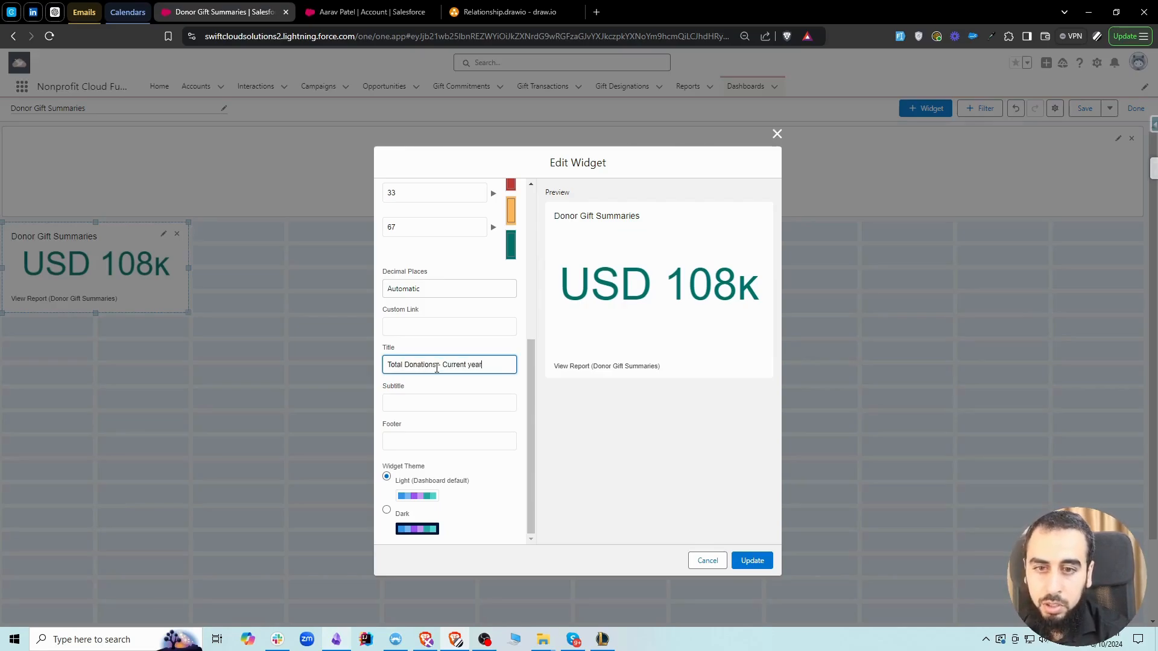
{"action": "type", "text": "otal Donations - Current Yea"}
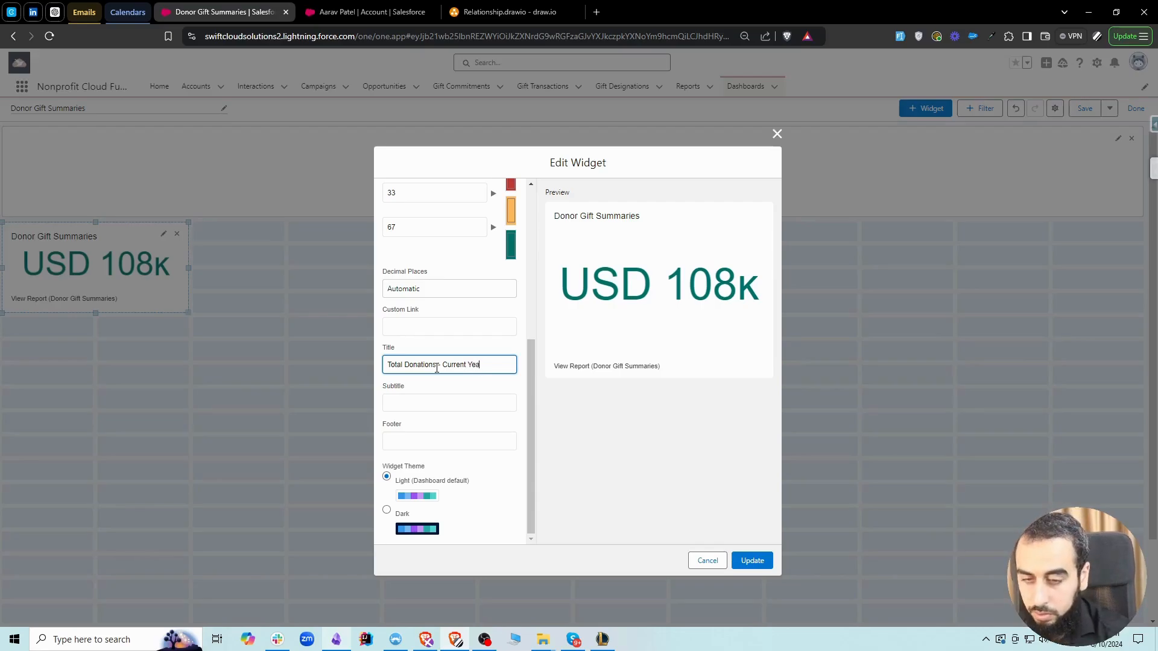
{"action": "type", "text": "r"}
{"action": "key", "text": "ctrl+a"}
{"action": "left_click", "coordinate": [754, 560]}
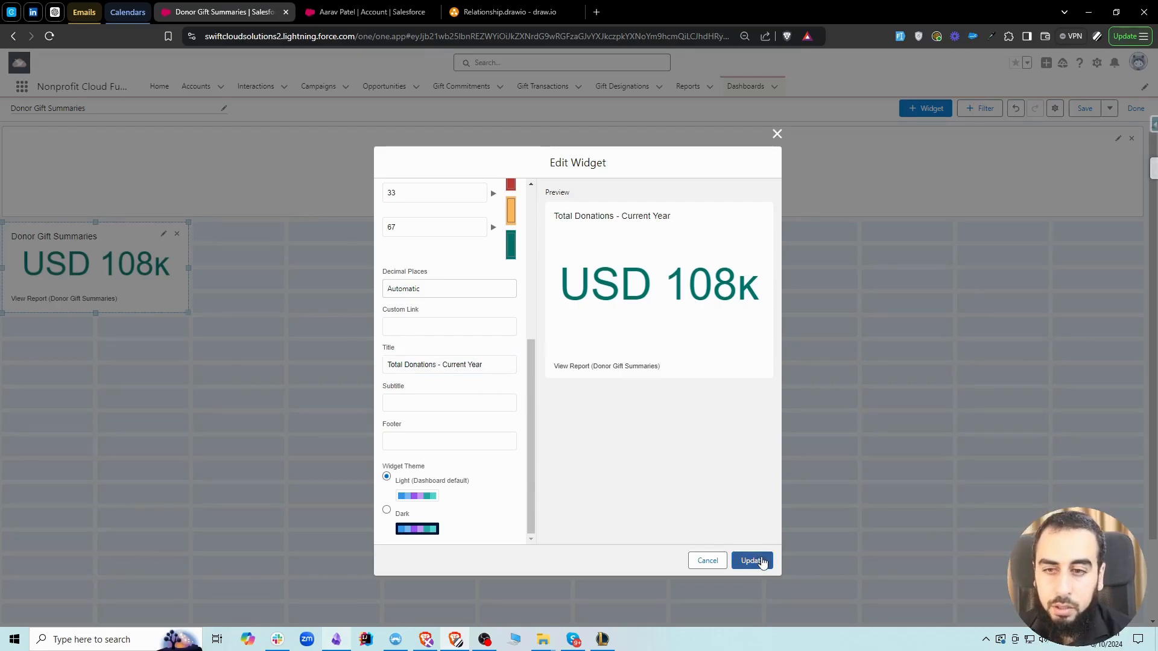
Start a metric chart widget from the Donor Gift Summaries report measuring Sum of Gifts Last Year Amount
{"action": "left_click", "coordinate": [929, 110]}
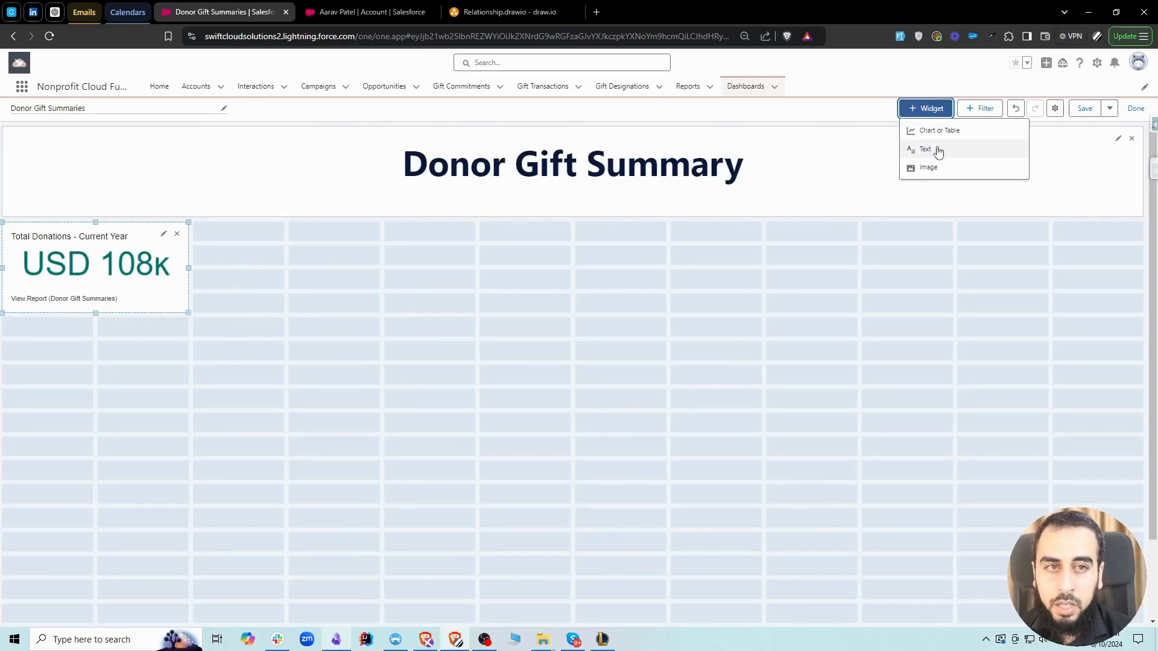
{"action": "left_click", "coordinate": [938, 131]}
{"action": "left_click", "coordinate": [336, 253]}
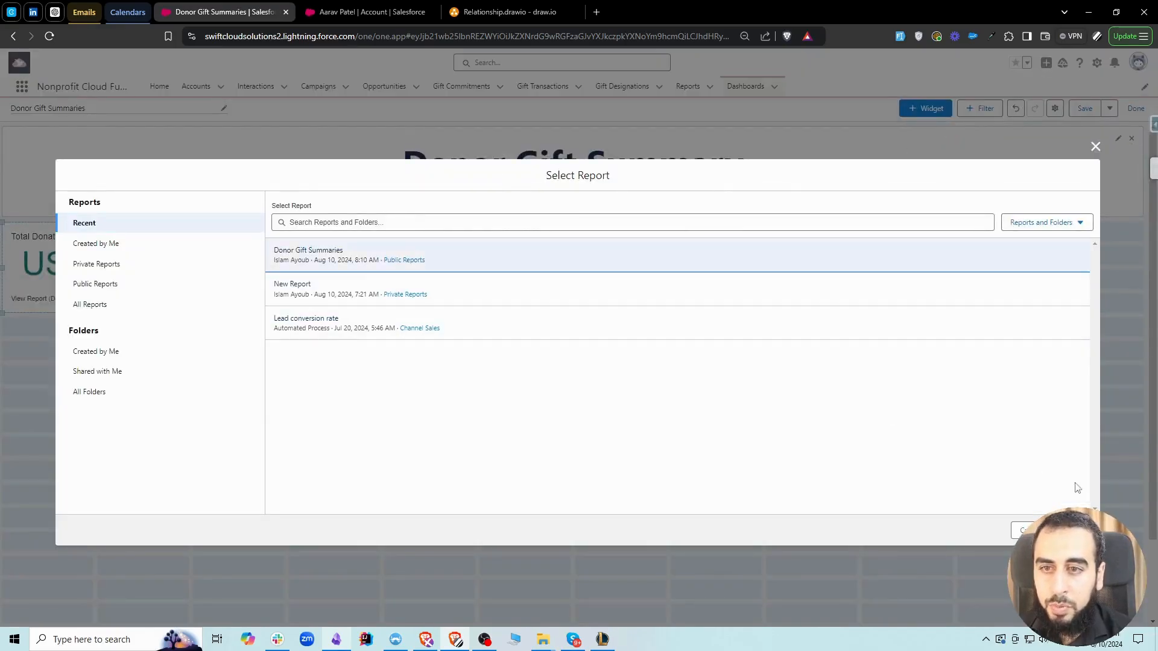
{"action": "left_click", "coordinate": [1073, 531]}
{"action": "left_click", "coordinate": [417, 300]}
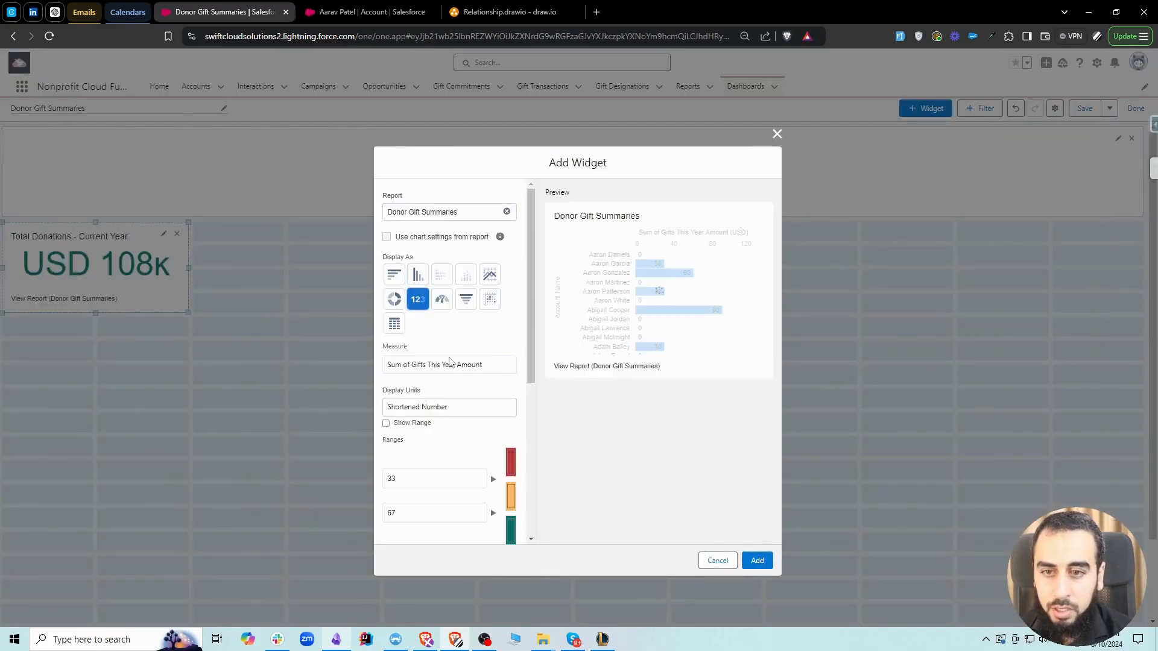
{"action": "left_click", "coordinate": [447, 367]}
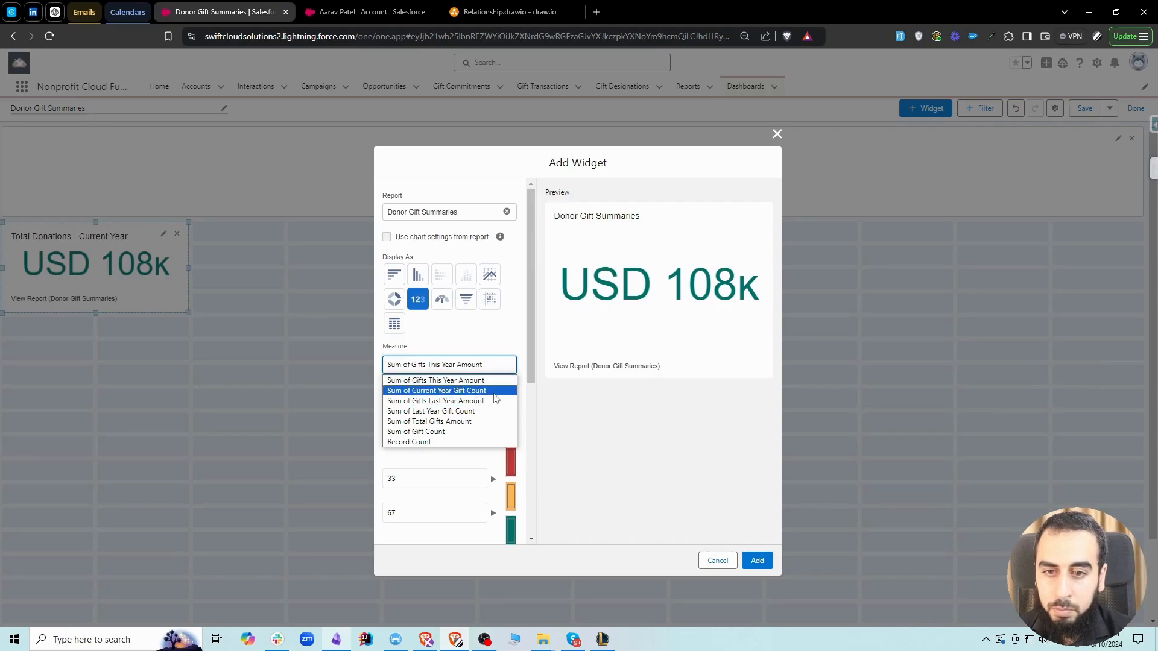
{"action": "left_click", "coordinate": [496, 402]}
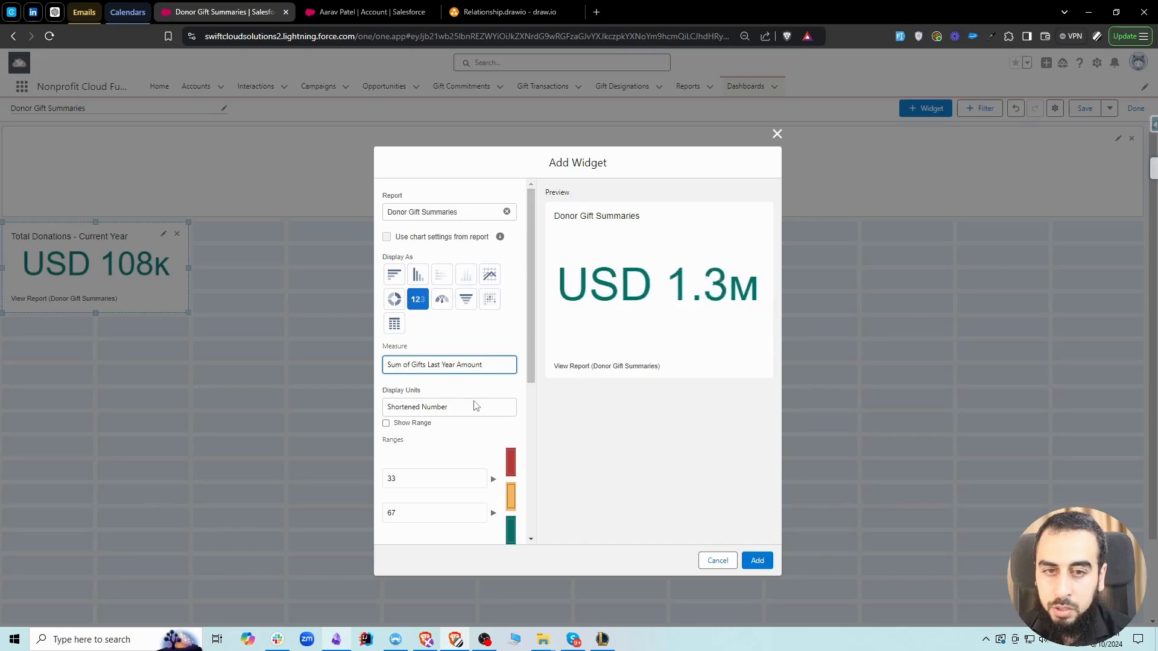
Title the widget Total Donations - Last Year, add it, and place it directly beside the current-year metric
{"action": "scroll", "coordinate": [452, 447], "scroll_direction": "down", "scroll_amount": 5}
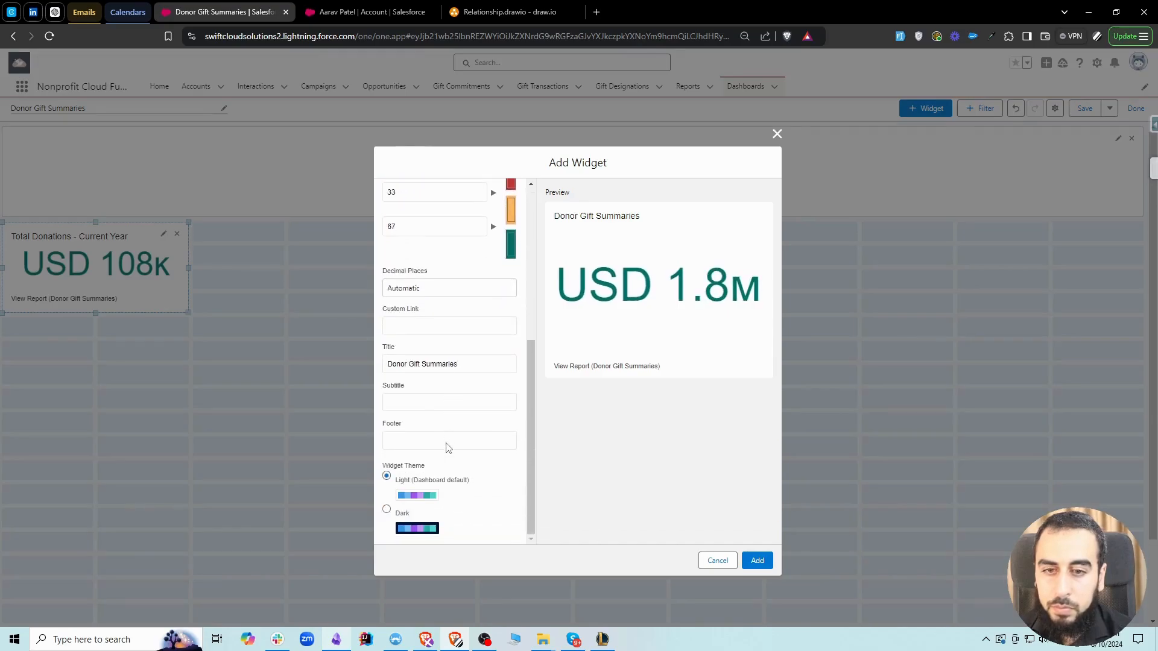
{"action": "triple_click", "coordinate": [438, 362]}
{"action": "type", "text": "Total Donations - Current Year"}
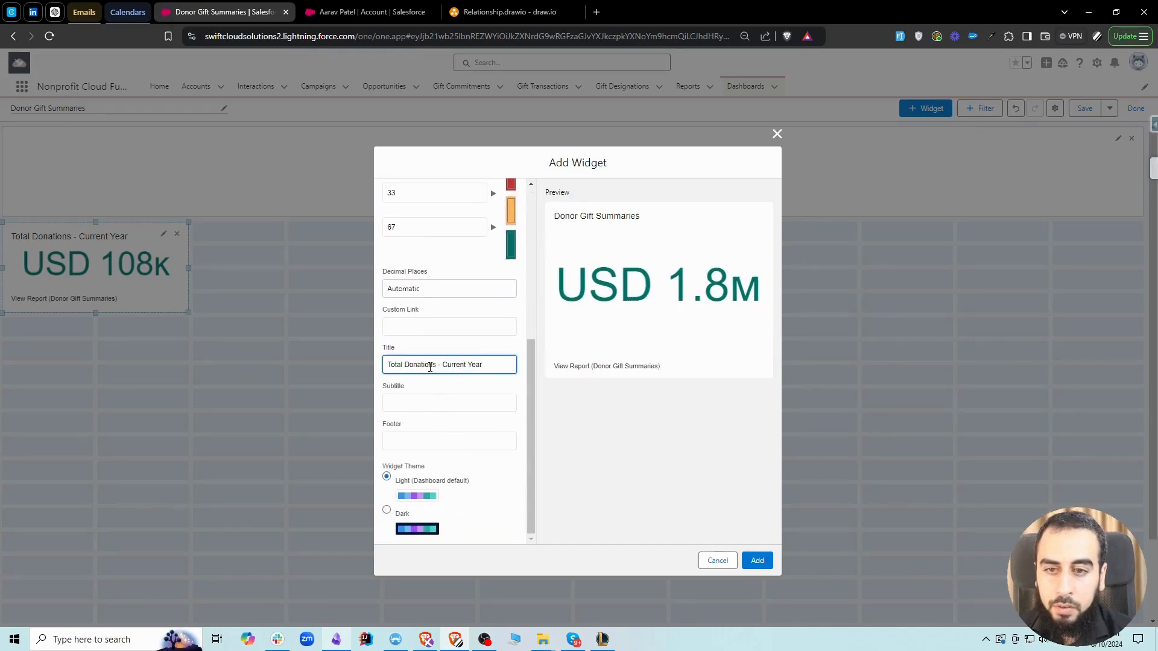
{"action": "double_click", "coordinate": [450, 365]}
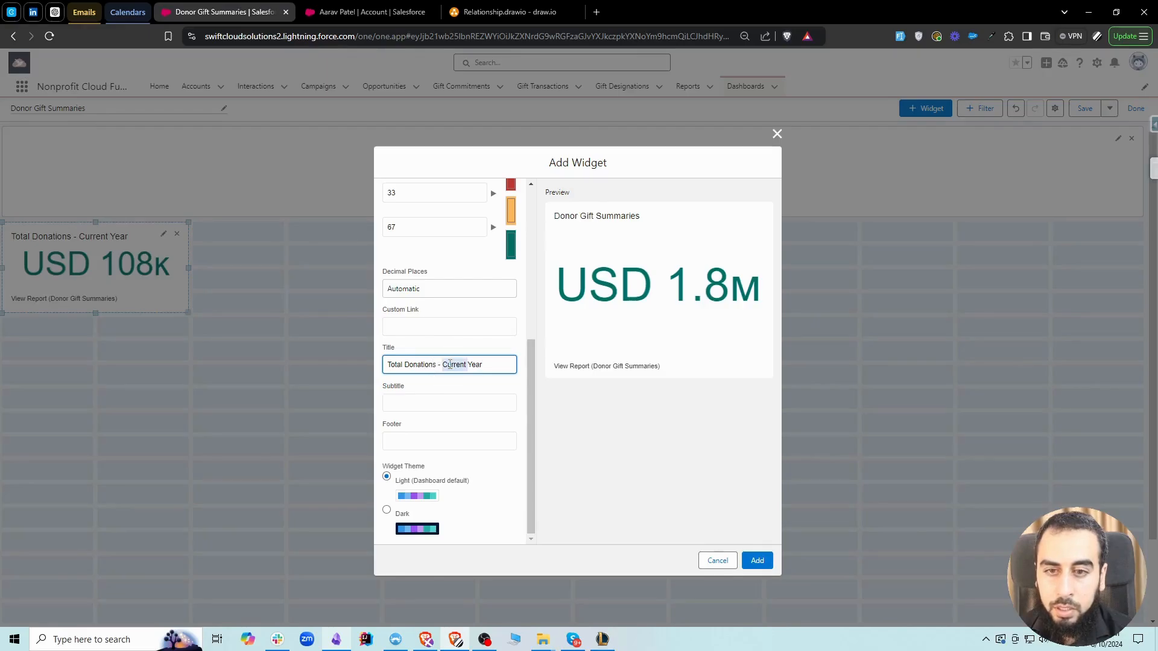
{"action": "type", "text": "Last"}
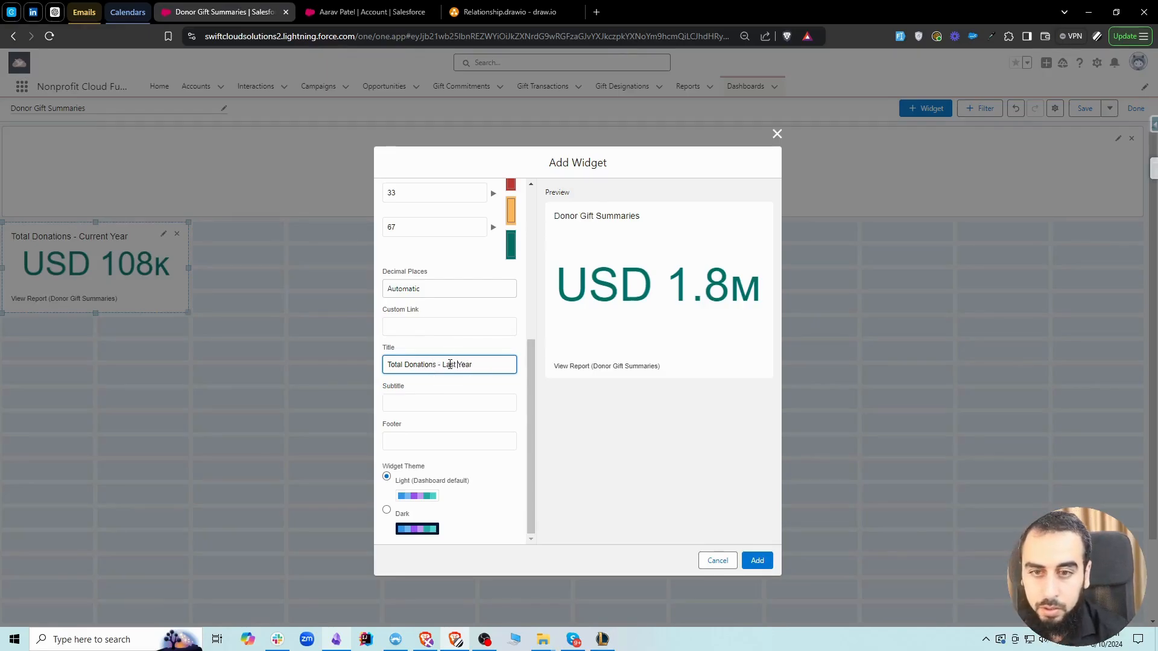
{"action": "left_click", "coordinate": [757, 560]}
{"action": "left_click_drag", "start_coordinate": [139, 366], "coordinate": [331, 265]}
Start a metric chart widget from the Donor Gift Summaries report measuring Sum of Total Gifts Amount
{"action": "left_click", "coordinate": [924, 108]}
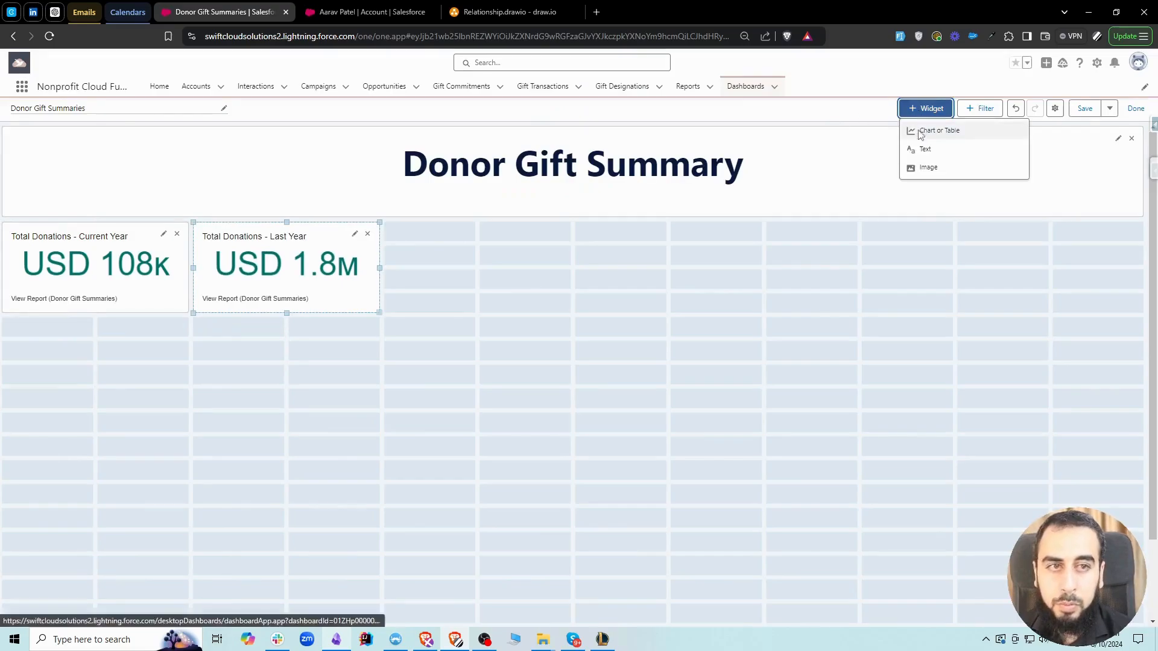
{"action": "left_click", "coordinate": [920, 130]}
{"action": "left_click", "coordinate": [308, 256]}
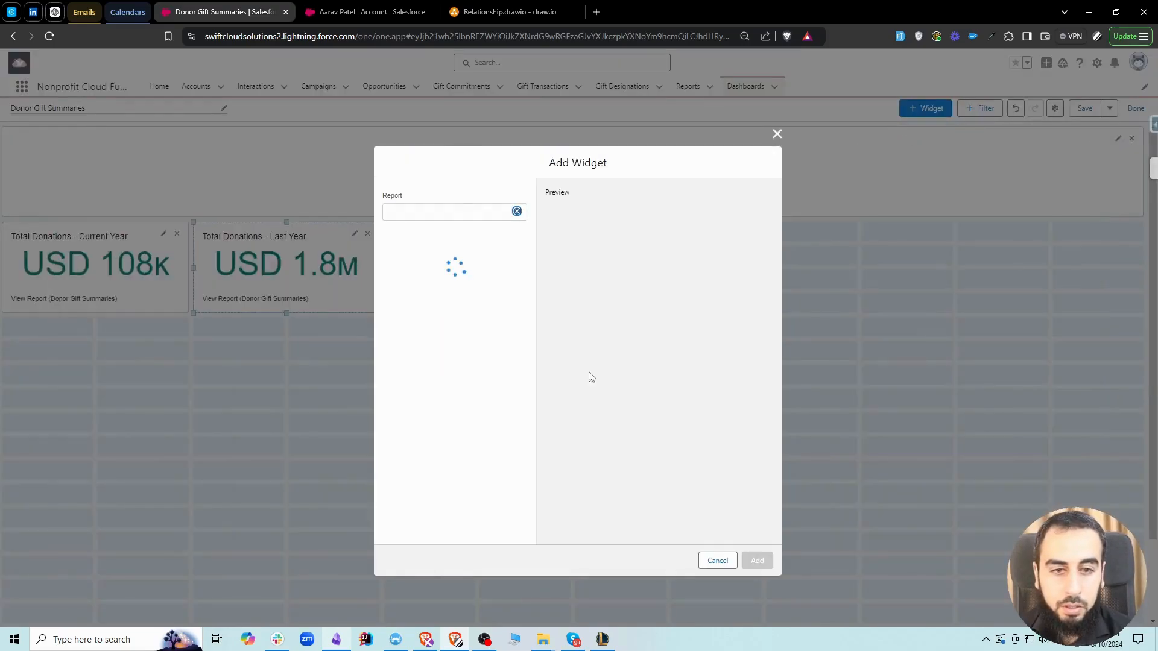
{"action": "left_click", "coordinate": [442, 404]}
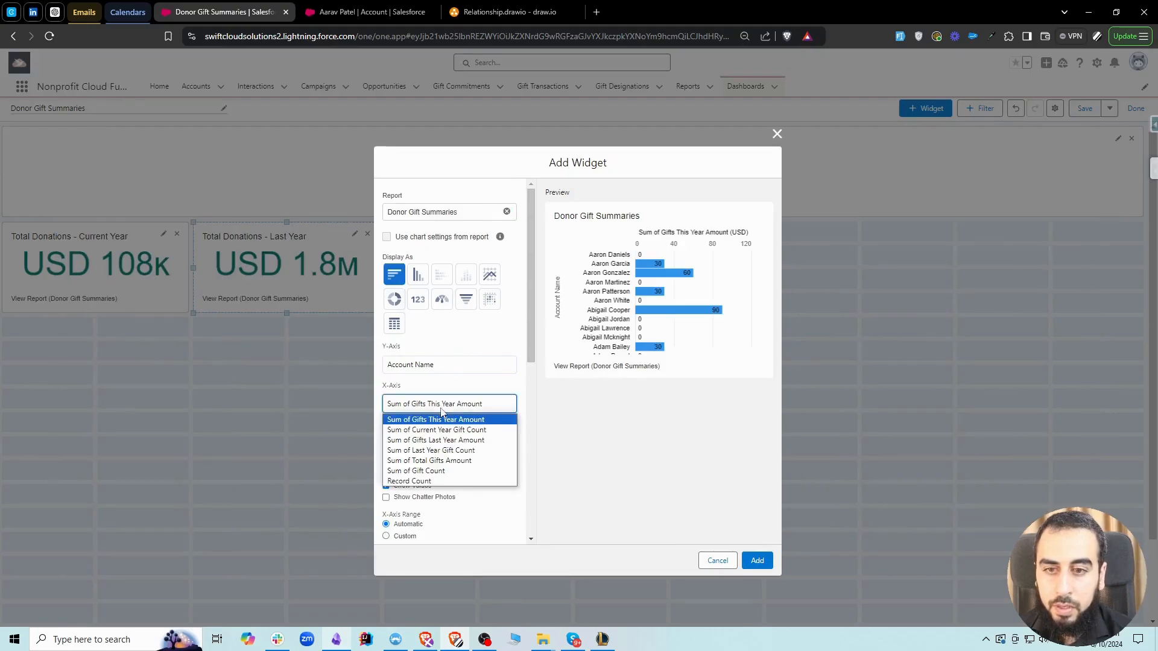
{"action": "left_click", "coordinate": [463, 461]}
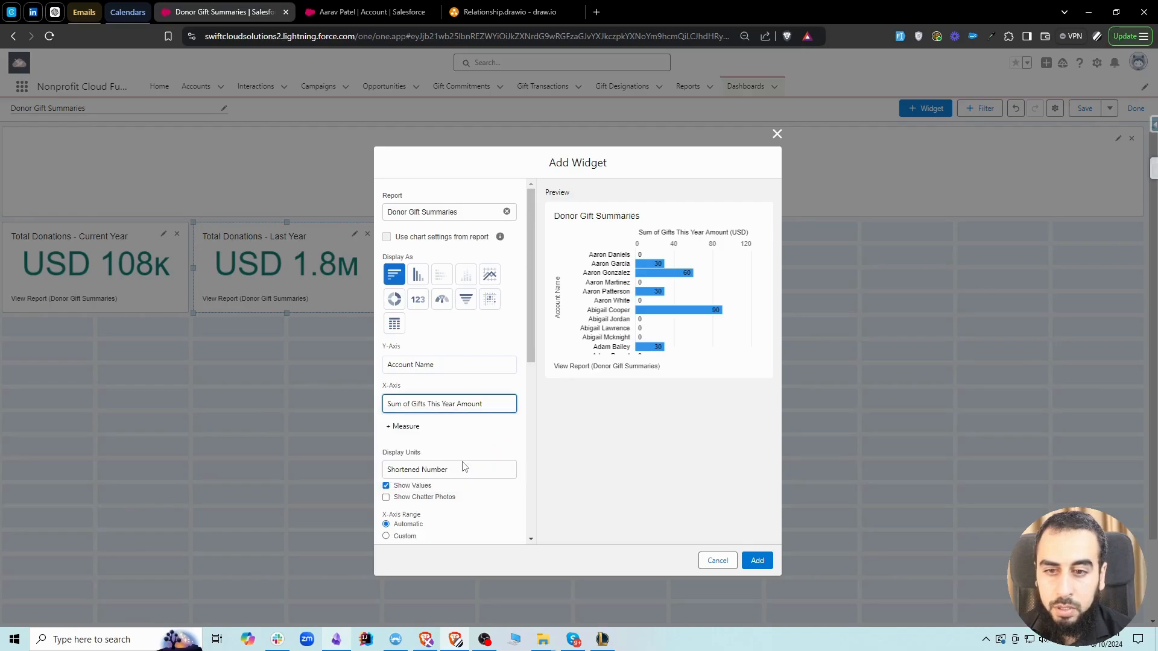
{"action": "left_click", "coordinate": [424, 301]}
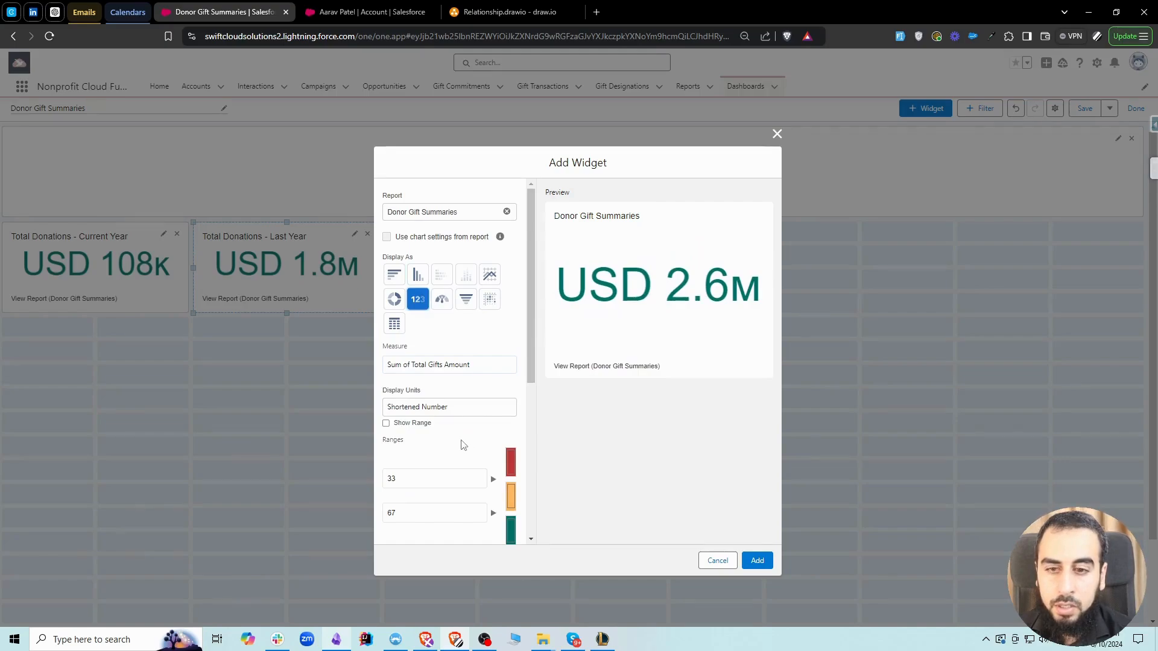
Title the widget Total Donations - All Time, add it, and place it at the far end of the metrics row
{"action": "scroll", "coordinate": [463, 445], "scroll_direction": "down", "scroll_amount": 5}
{"action": "triple_click", "coordinate": [442, 366]}
{"action": "type", "text": "Total Donations - Current Year"}
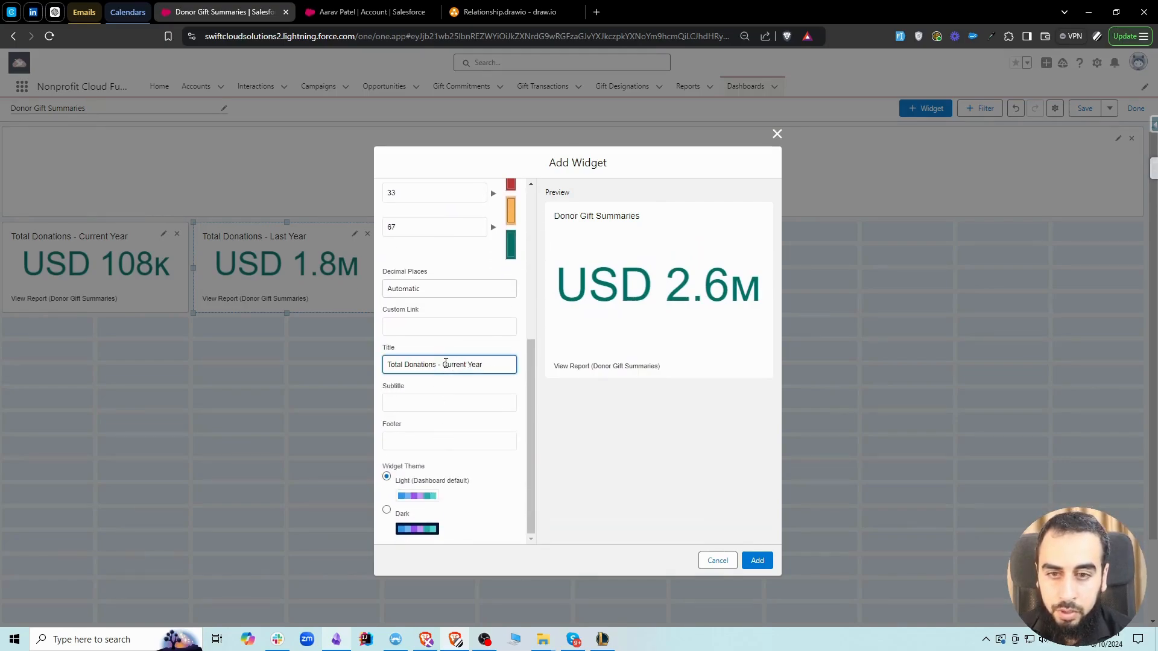
{"action": "left_click_drag", "start_coordinate": [445, 364], "coordinate": [574, 369]}
{"action": "type", "text": "All Time"}
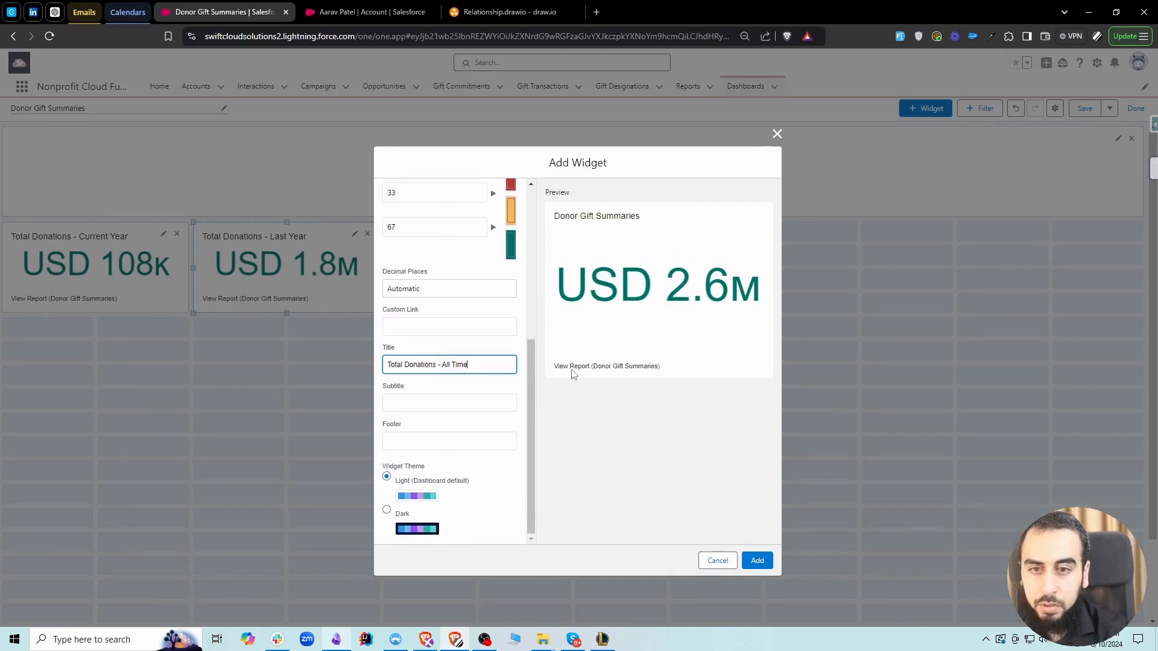
{"action": "left_click", "coordinate": [757, 560]}
{"action": "left_click_drag", "start_coordinate": [175, 361], "coordinate": [1081, 274]}
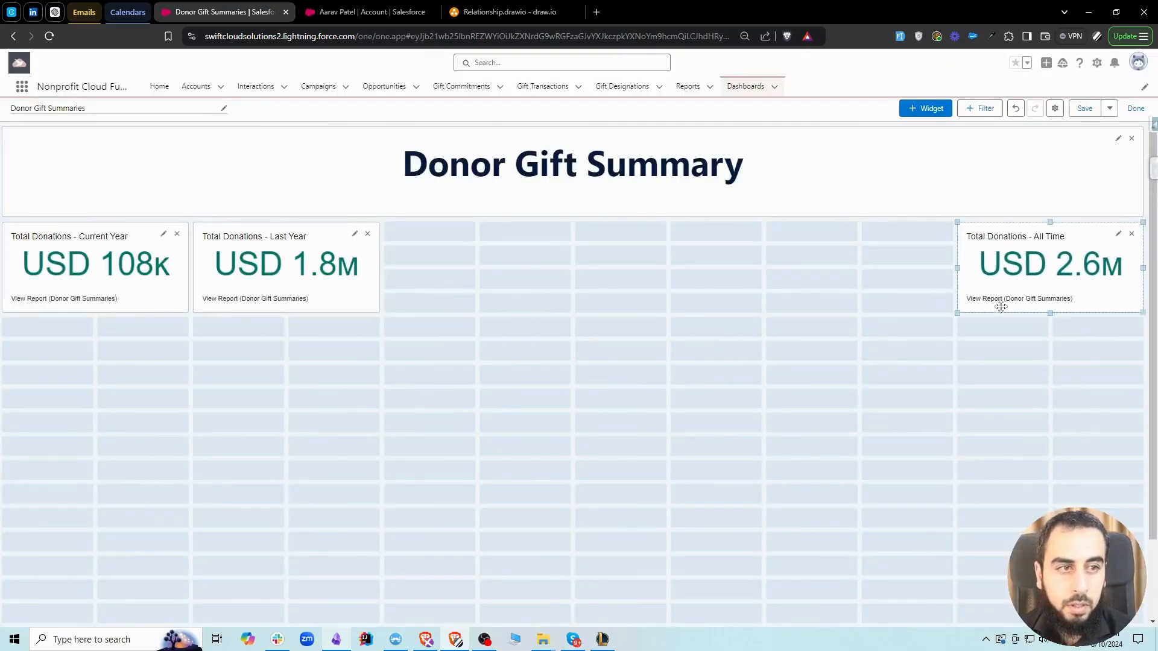
Widen the All Time widget to fill the rest of its row and make all three metric widgets seven grid rows tall
{"action": "left_click_drag", "start_coordinate": [957, 314], "coordinate": [416, 386]}
{"action": "left_click", "coordinate": [329, 297]}
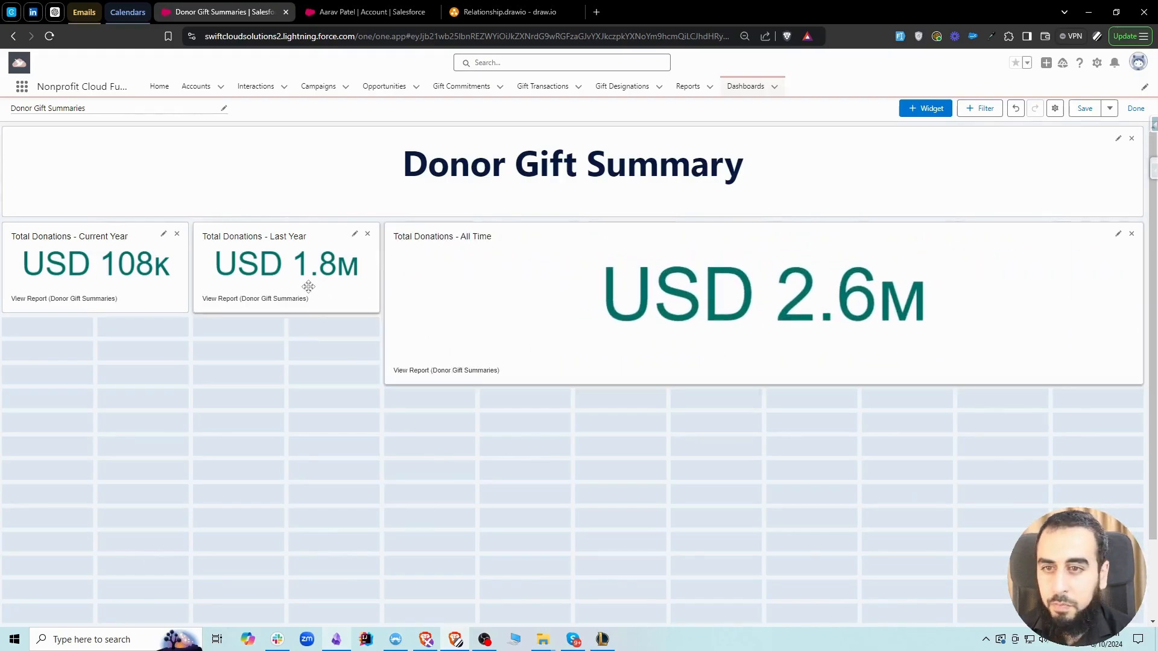
{"action": "left_click_drag", "start_coordinate": [287, 312], "coordinate": [286, 384]}
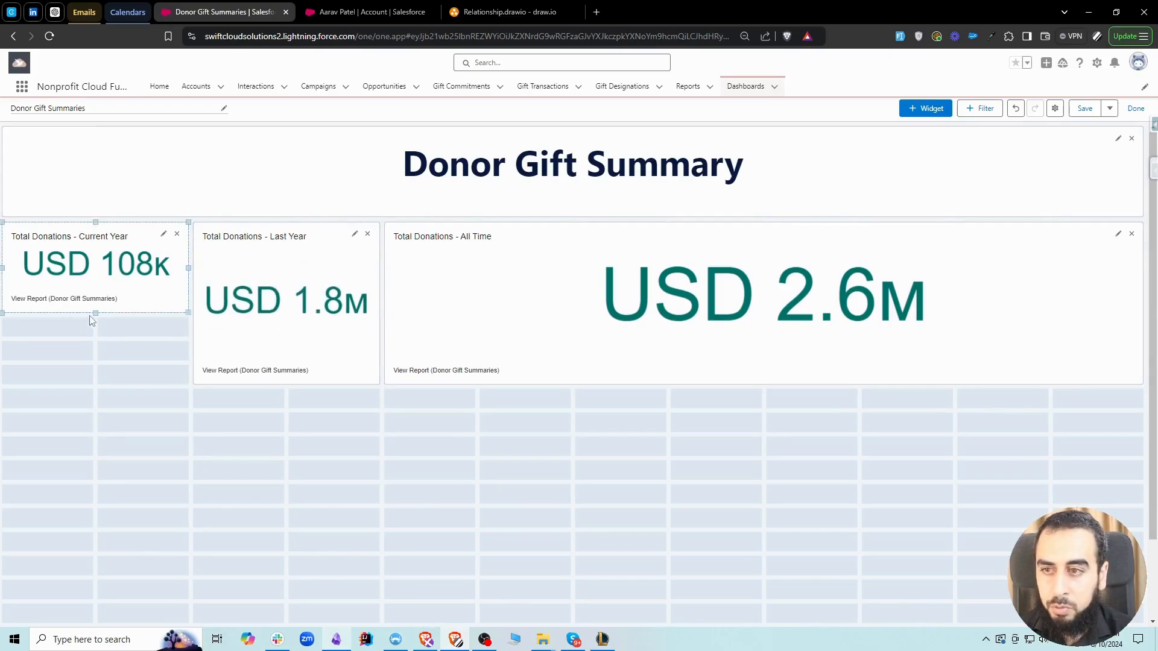
{"action": "left_click_drag", "start_coordinate": [95, 313], "coordinate": [97, 385]}
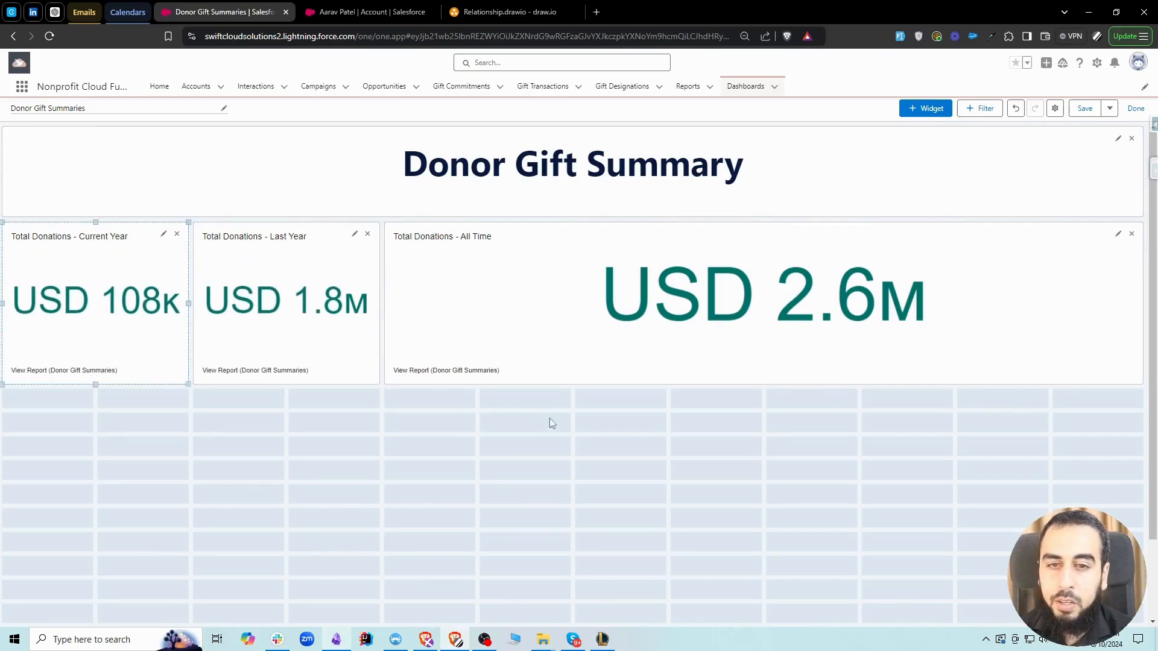
Start another chart widget based on the Donor Gift Summaries report
{"action": "left_click", "coordinate": [916, 110]}
{"action": "left_click", "coordinate": [928, 131]}
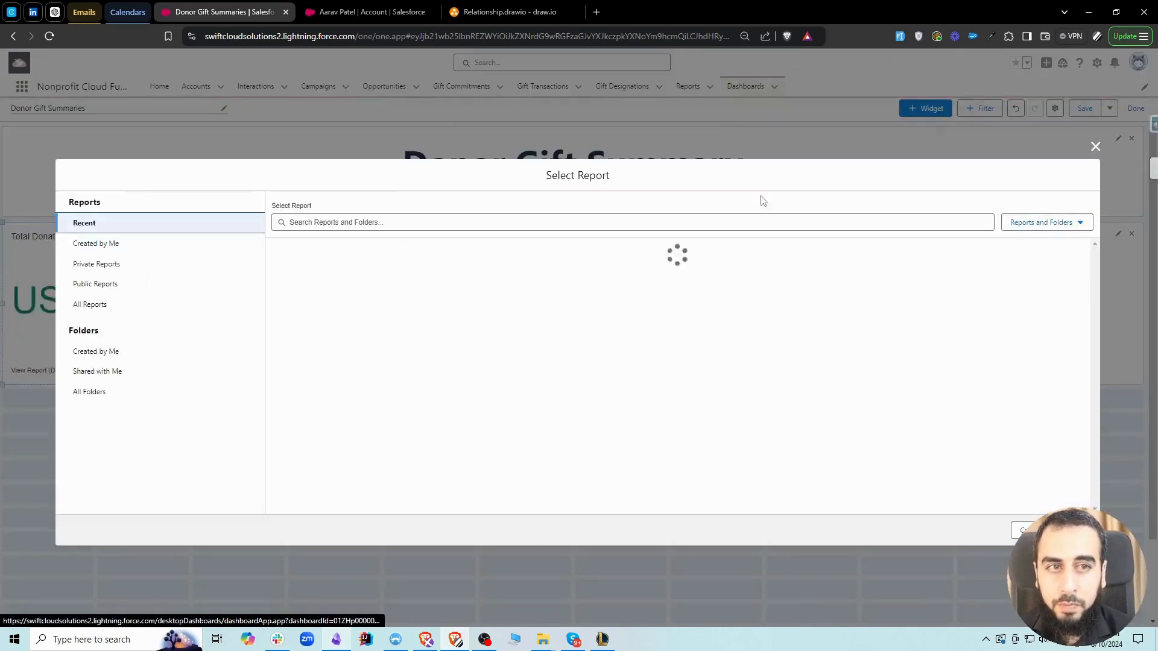
{"action": "left_click", "coordinate": [338, 255]}
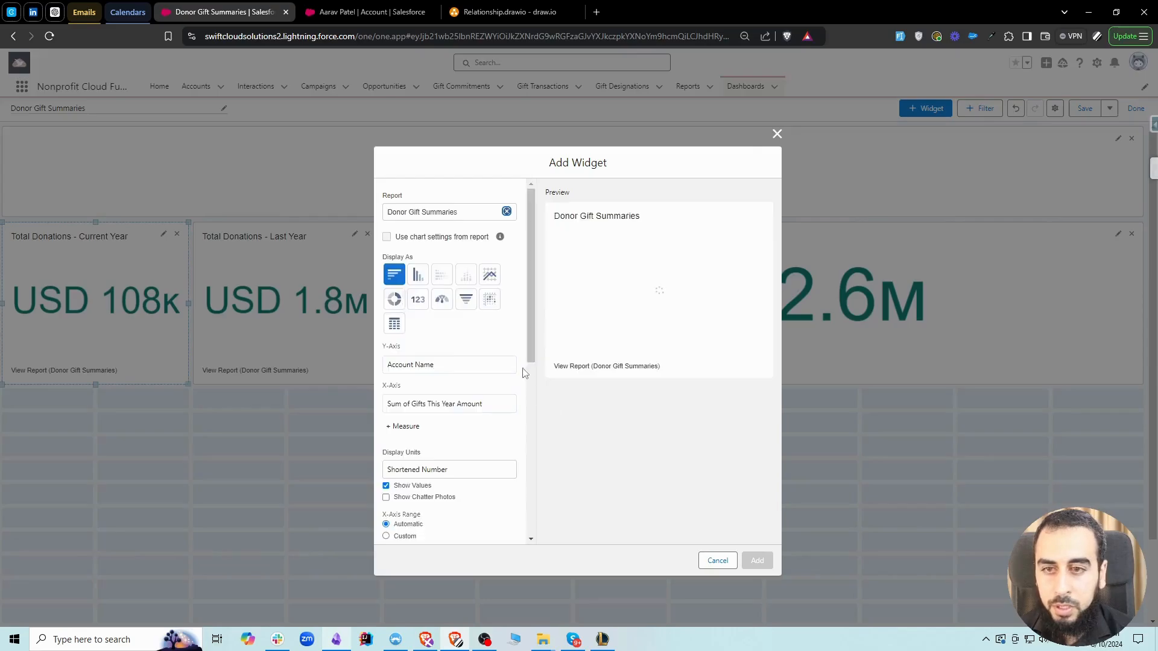
Try displaying the new widget as a metric of Sum of Current Year Gift Count
{"action": "left_click", "coordinate": [418, 300]}
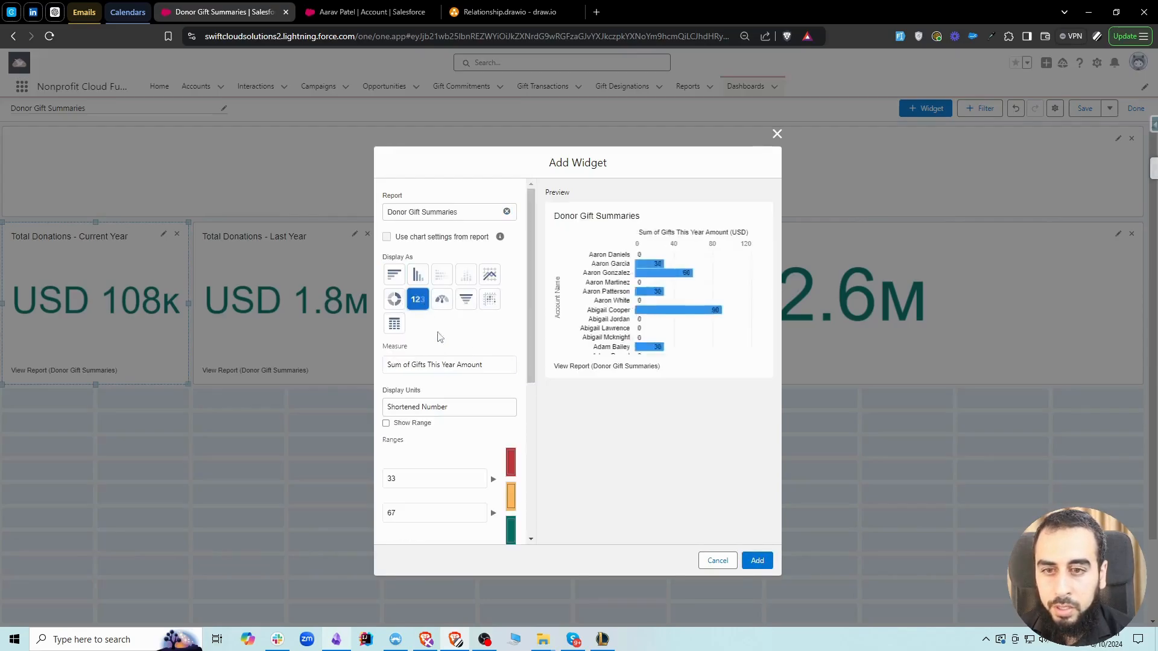
{"action": "left_click", "coordinate": [458, 366]}
{"action": "left_click", "coordinate": [474, 390]}
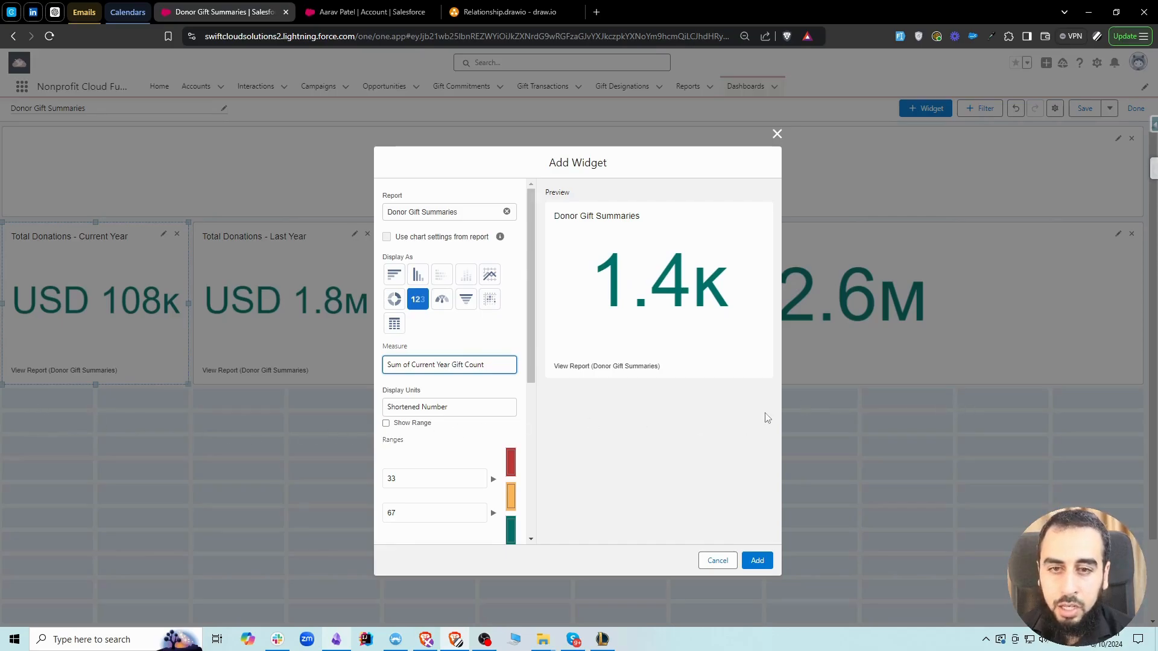
Display the widget as a horizontal bar chart of Sum of Gifts This Year Amount by Account Name
{"action": "left_click", "coordinate": [393, 276]}
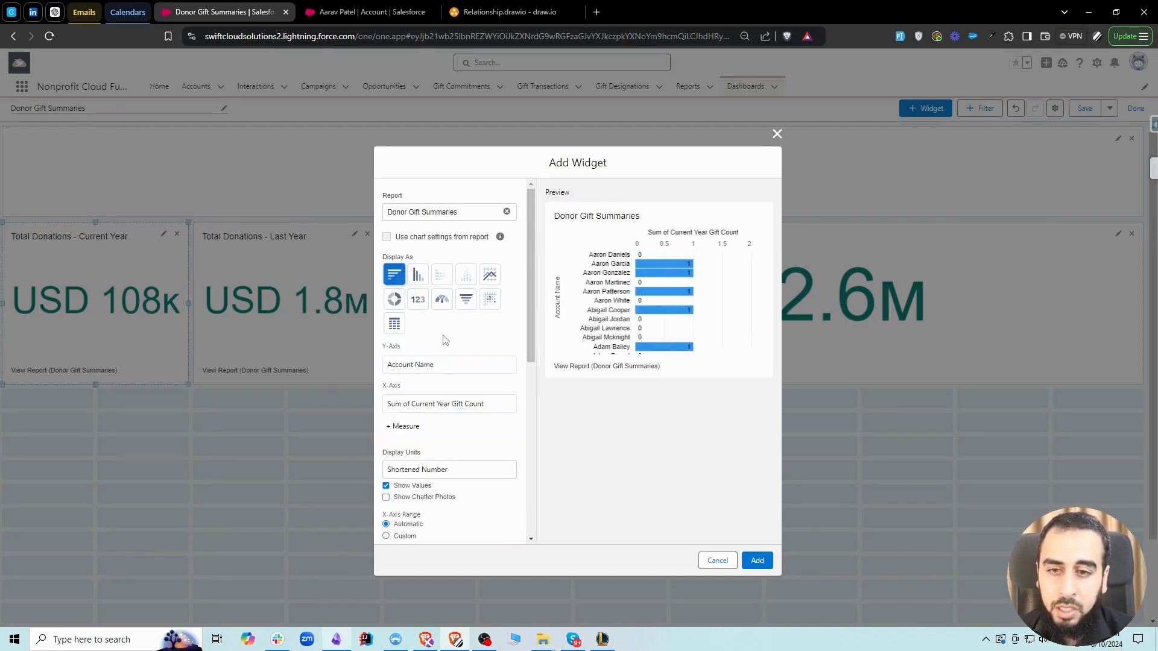
{"action": "left_click", "coordinate": [455, 365]}
{"action": "left_click", "coordinate": [456, 364]}
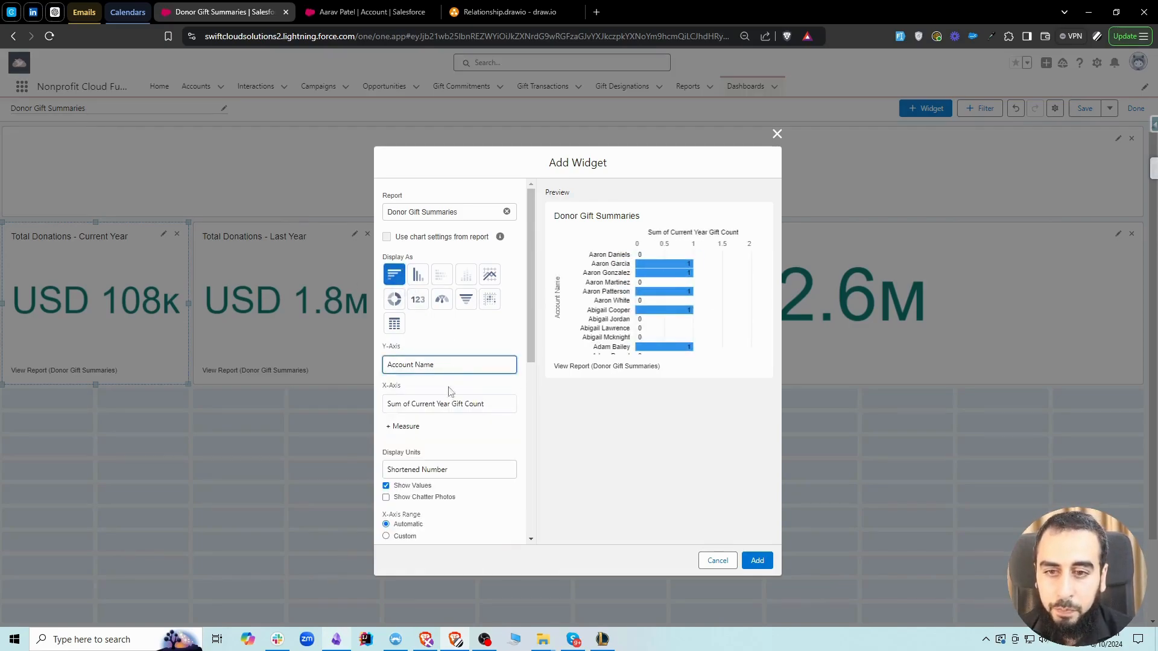
{"action": "left_click", "coordinate": [453, 403]}
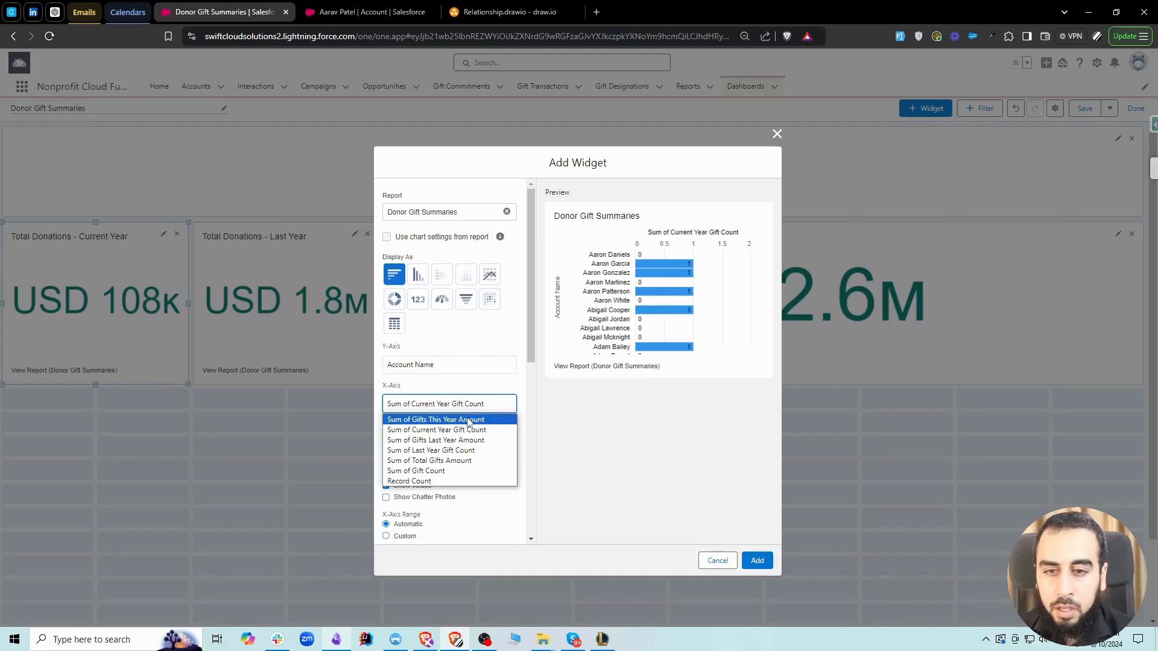
{"action": "left_click", "coordinate": [458, 420]}
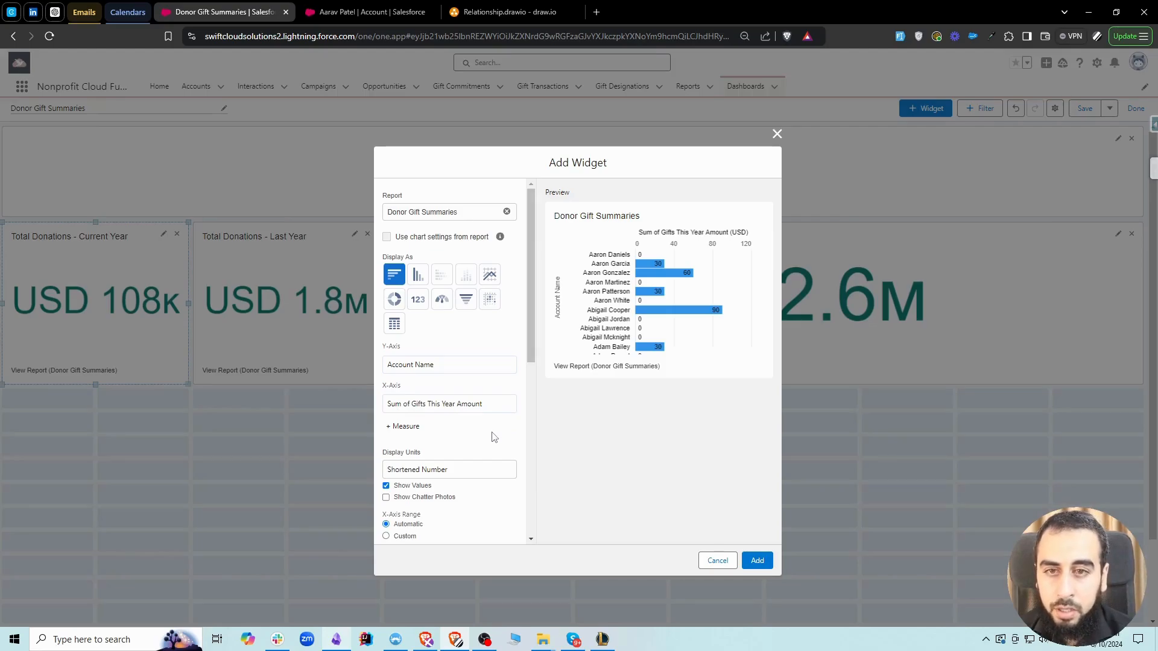
Sort the bar chart by Sum of Gifts This Year Amount in descending order and add it to the dashboard
{"action": "scroll", "coordinate": [494, 437], "scroll_direction": "down", "scroll_amount": 3}
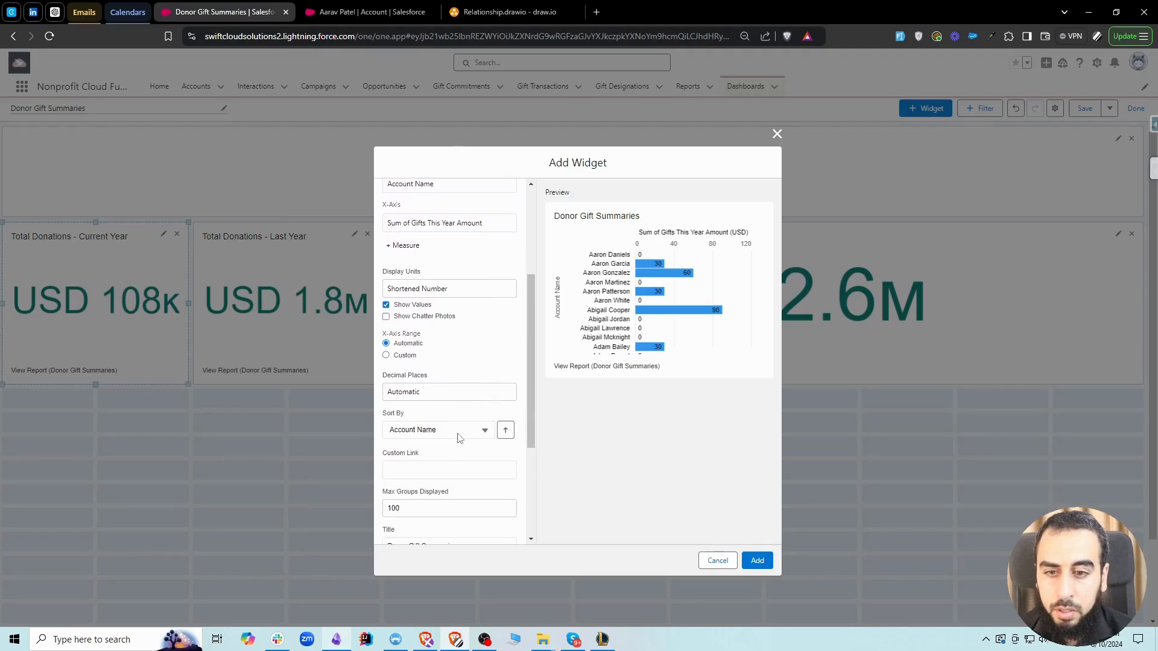
{"action": "left_click", "coordinate": [439, 430]}
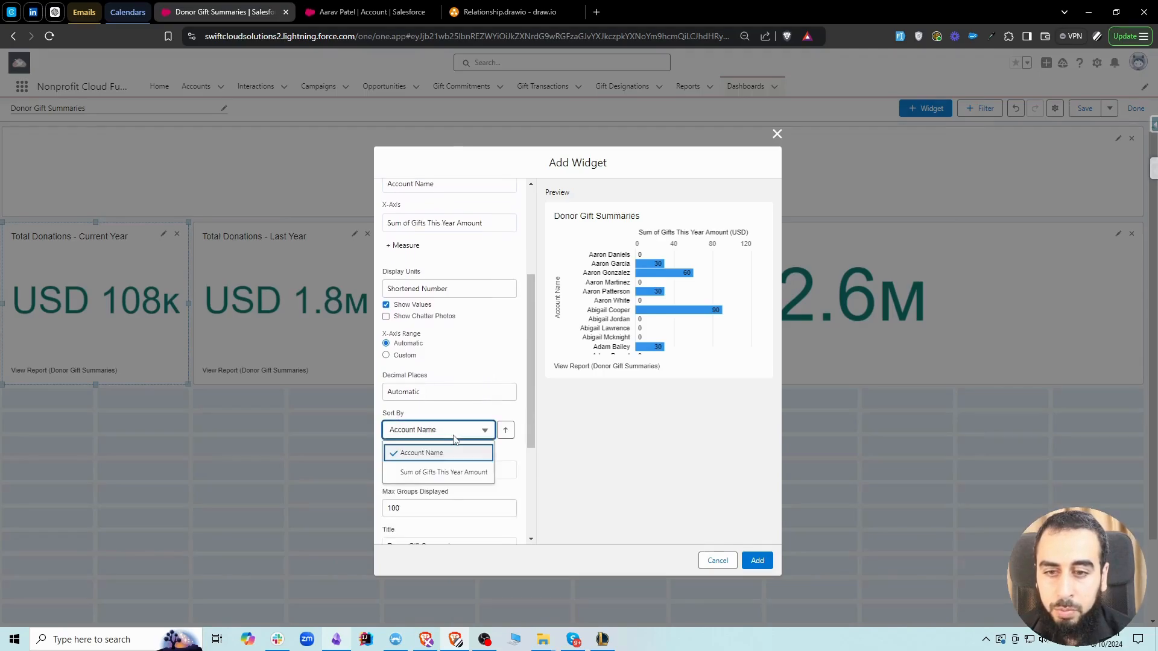
{"action": "left_click", "coordinate": [462, 476]}
{"action": "left_click", "coordinate": [506, 431]}
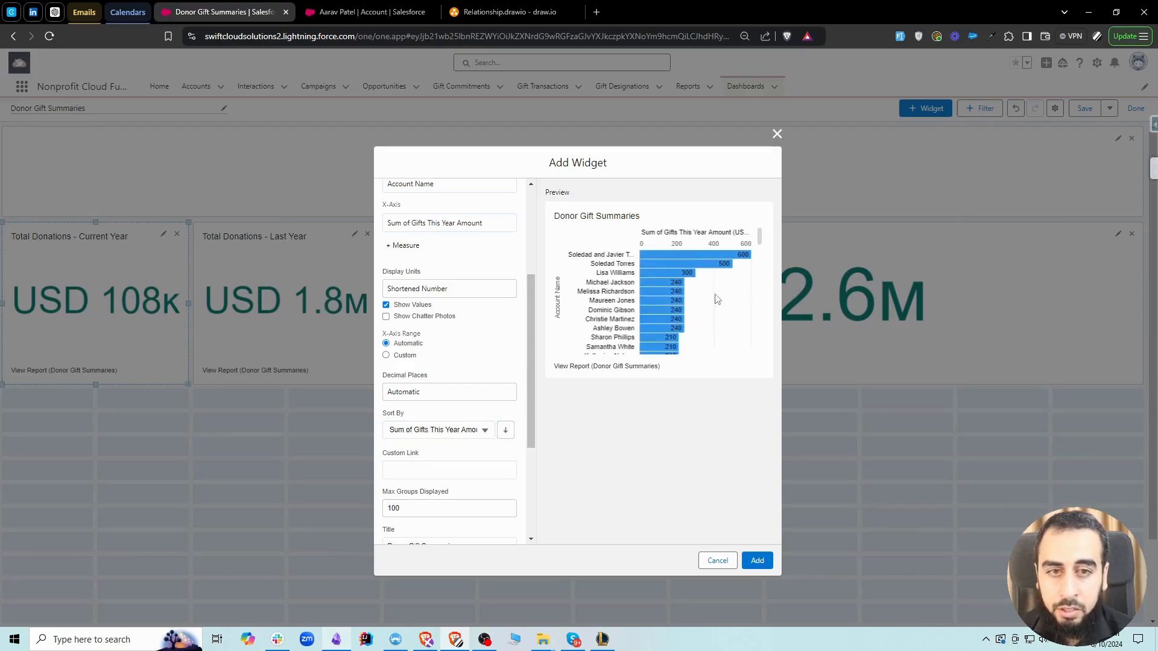
{"action": "mouse_move", "coordinate": [711, 255]}
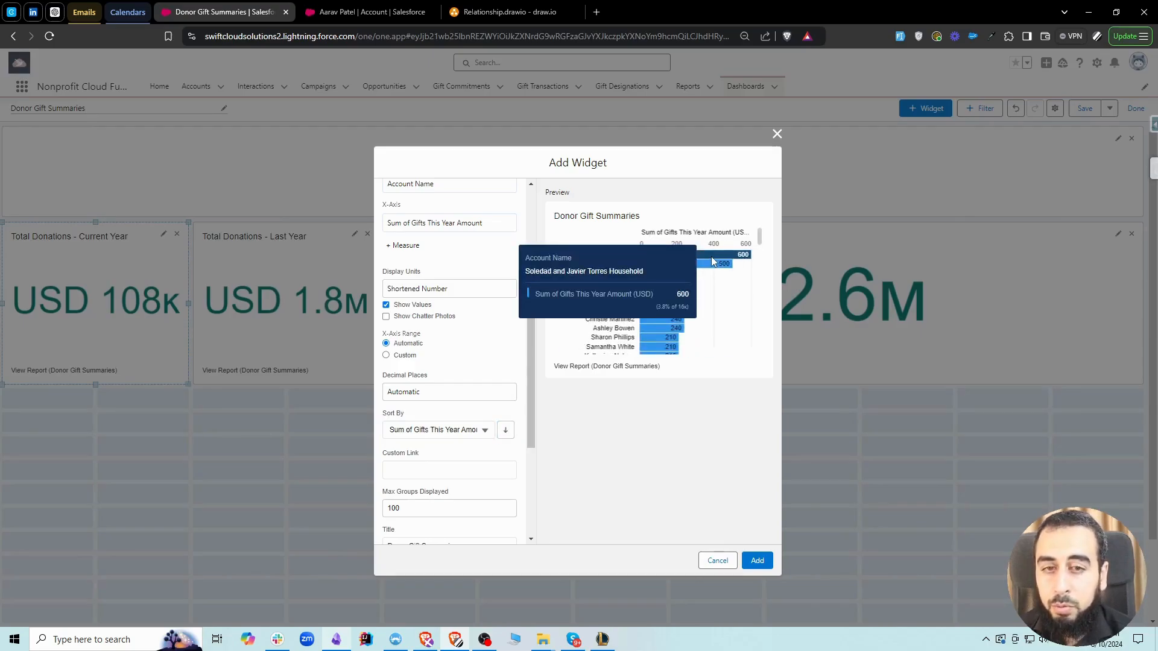
{"action": "left_click", "coordinate": [757, 560]}
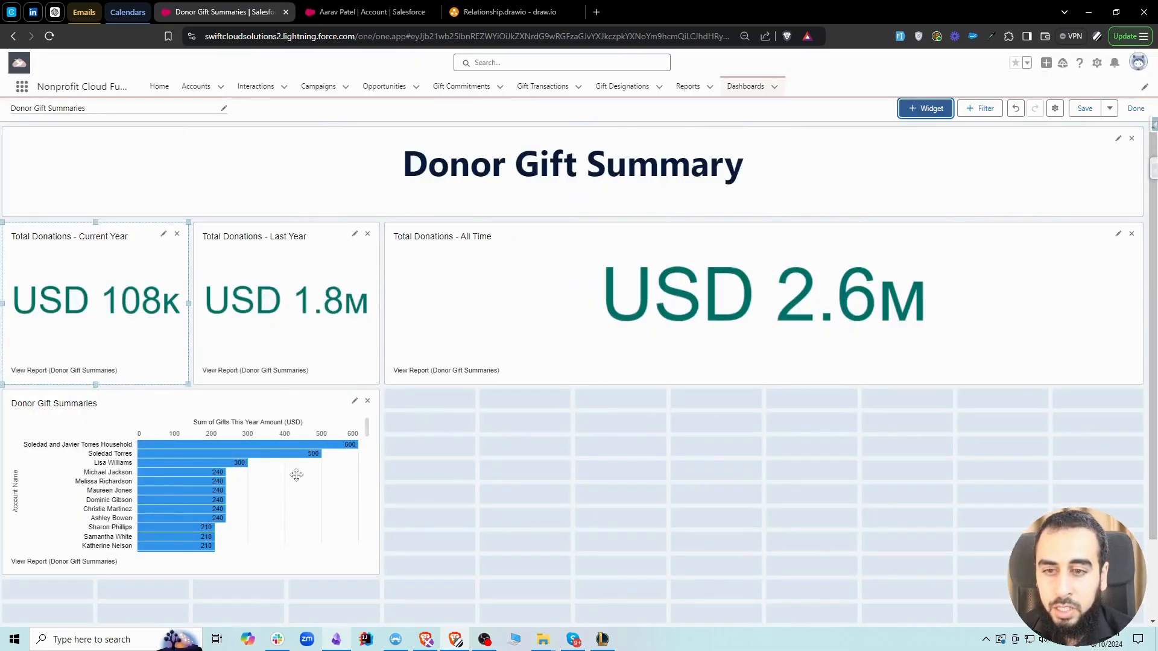
Start another chart widget from the Donor Gift Summaries report with Sum of Gift Count as the X-axis measure
{"action": "left_click", "coordinate": [926, 108]}
{"action": "left_click", "coordinate": [924, 133]}
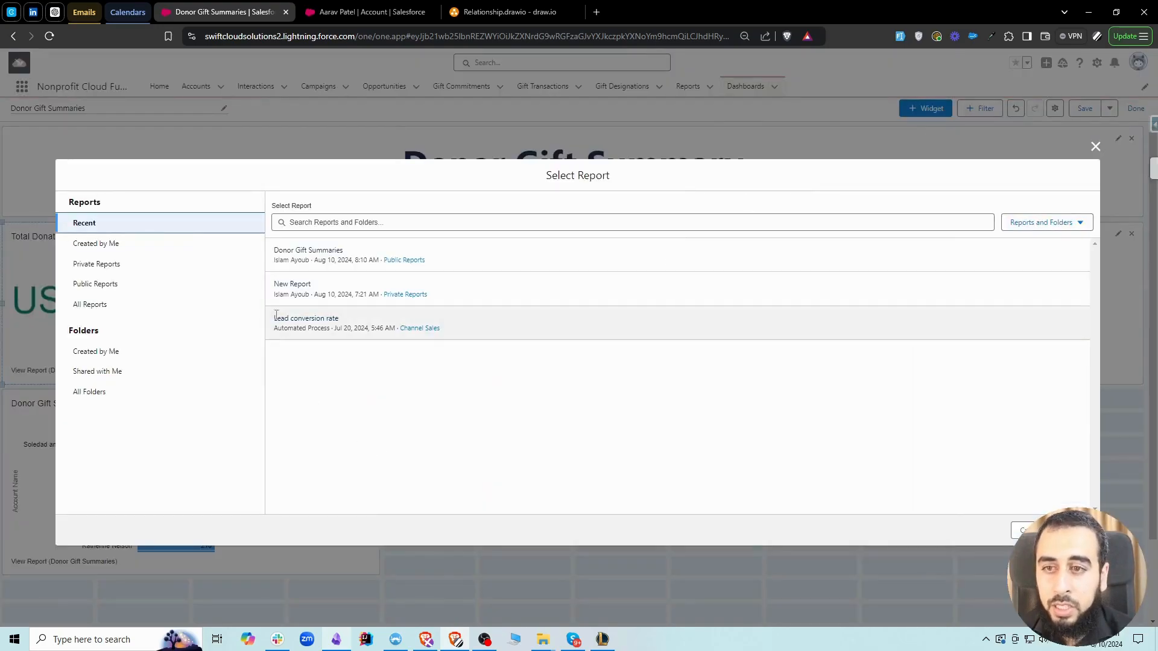
{"action": "key", "text": "Return"}
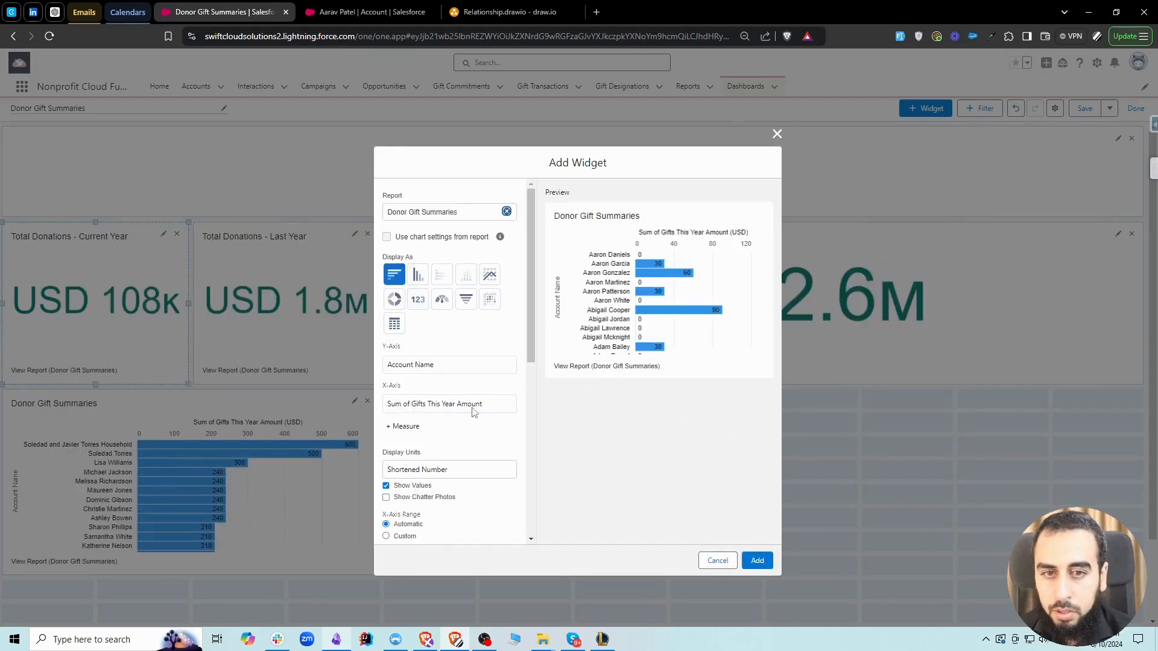
{"action": "left_click", "coordinate": [449, 405]}
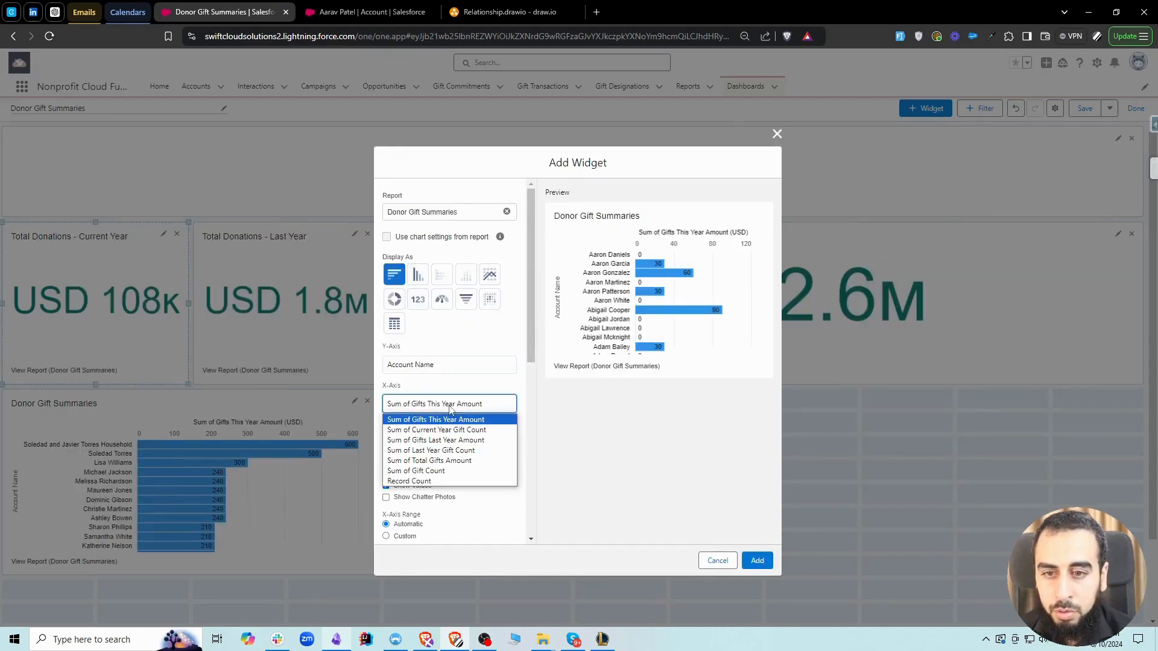
{"action": "left_click", "coordinate": [458, 471]}
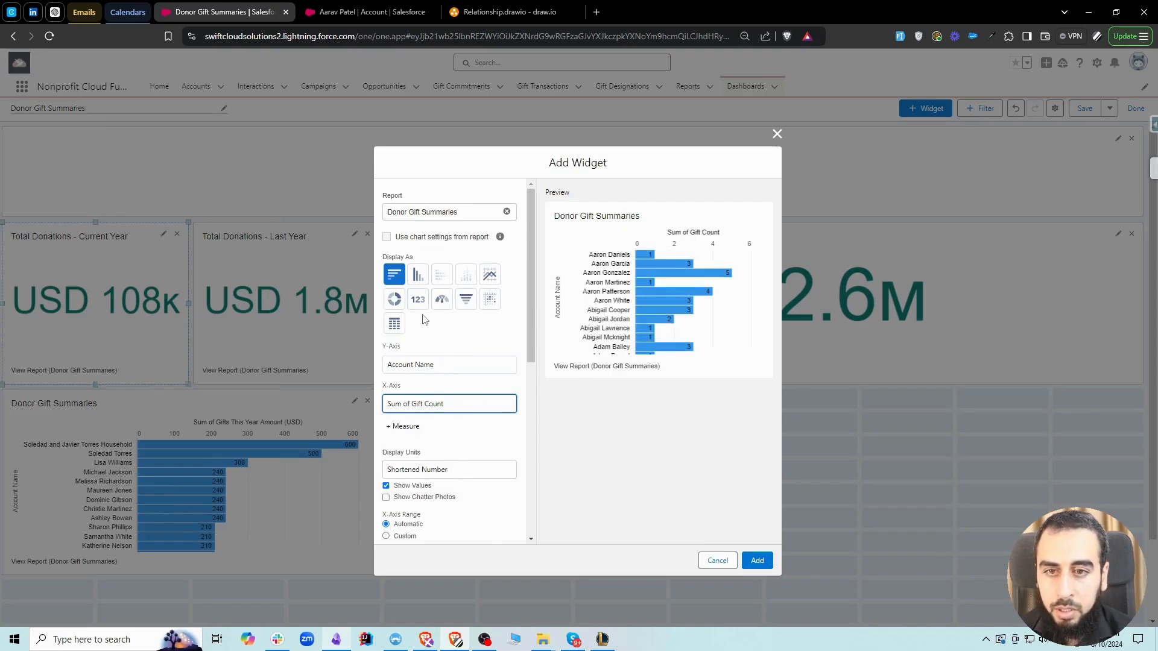
Try displaying the gift count widget as a funnel chart and as a donut chart
{"action": "left_click", "coordinate": [466, 300]}
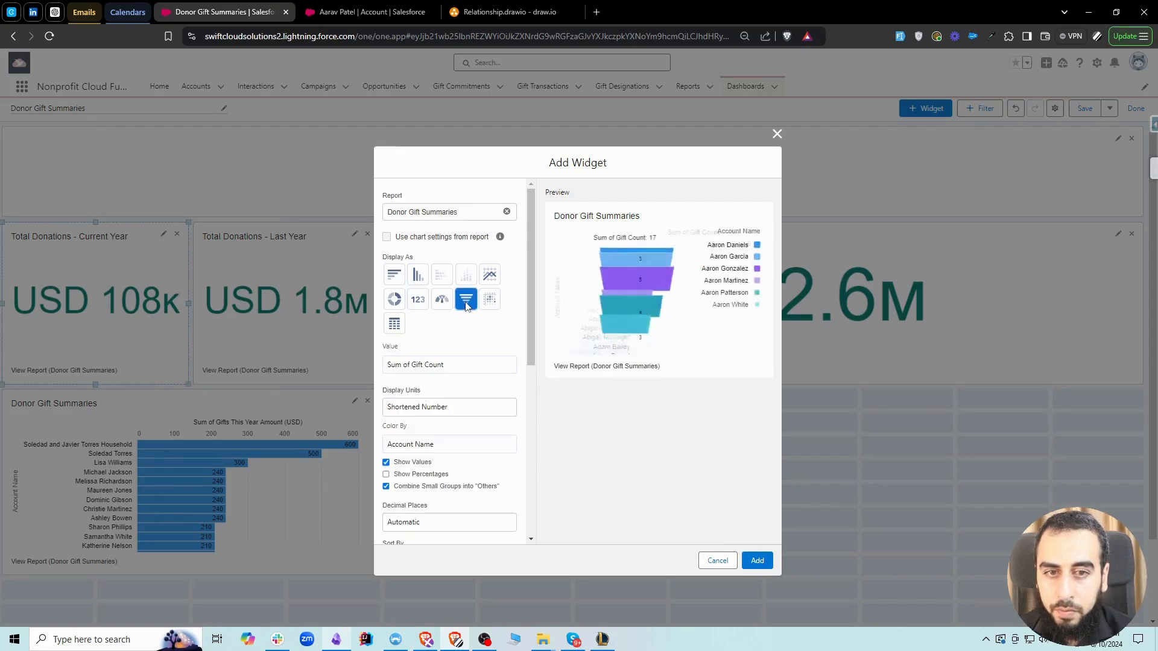
{"action": "left_click", "coordinate": [393, 274]}
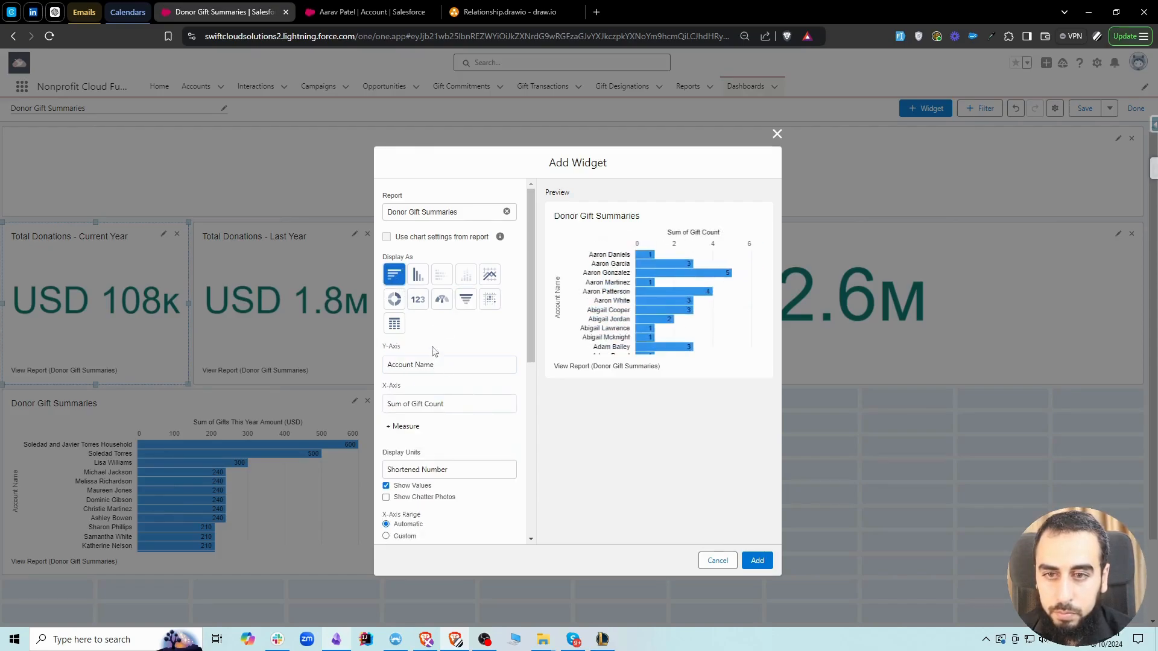
{"action": "scroll", "coordinate": [471, 438], "scroll_direction": "down", "scroll_amount": 1}
{"action": "scroll", "coordinate": [467, 431], "scroll_direction": "up", "scroll_amount": 1}
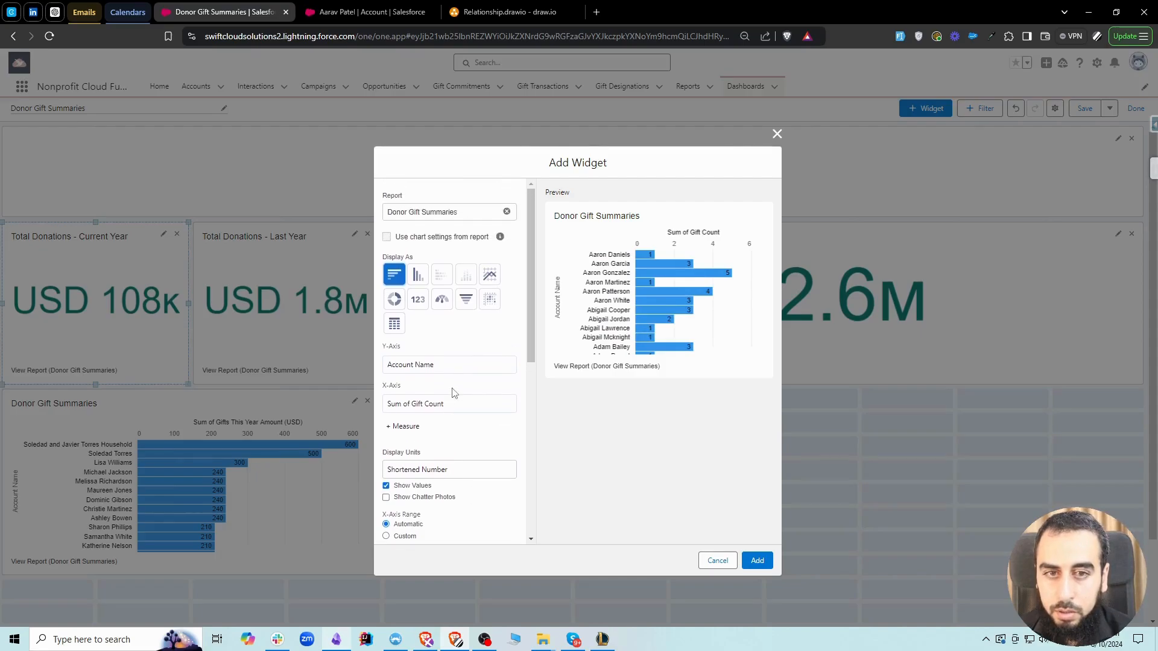
{"action": "left_click", "coordinate": [394, 300]}
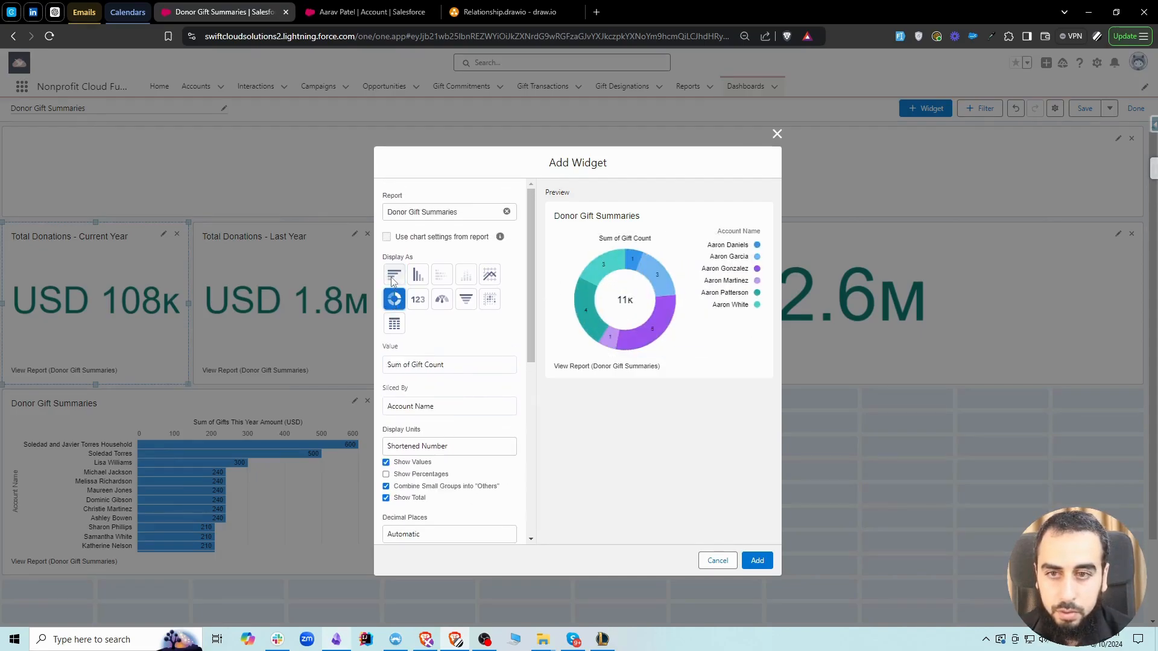
{"action": "left_click", "coordinate": [394, 275]}
{"action": "scroll", "coordinate": [454, 353], "scroll_direction": "down", "scroll_amount": 2}
{"action": "scroll", "coordinate": [454, 353], "scroll_direction": "up", "scroll_amount": 1}
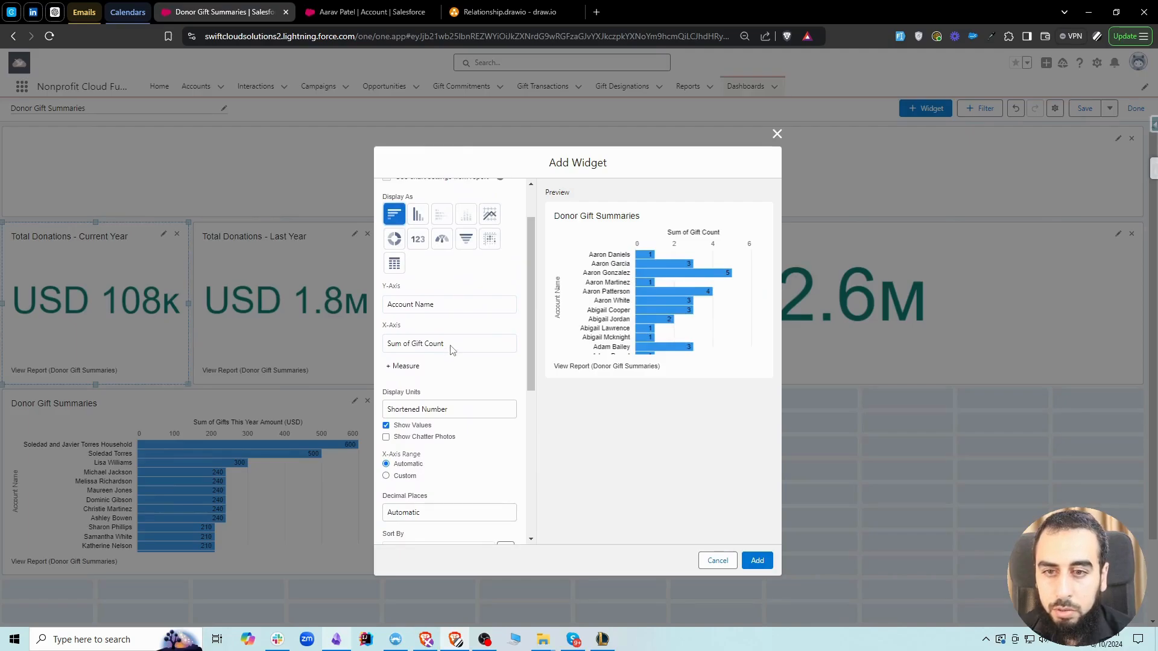
Sort the horizontal bar chart by Sum of Gift Count in descending order and add it to the dashboard
{"action": "scroll", "coordinate": [469, 361], "scroll_direction": "down", "scroll_amount": 1}
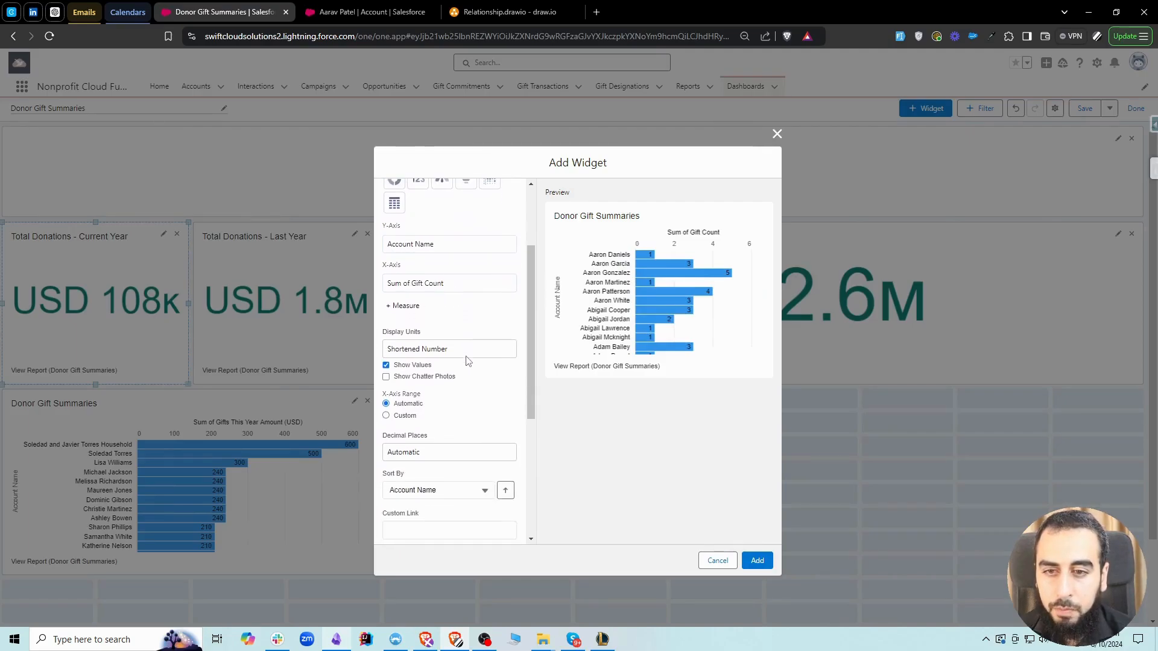
{"action": "left_click", "coordinate": [463, 490]}
{"action": "left_click", "coordinate": [467, 469]}
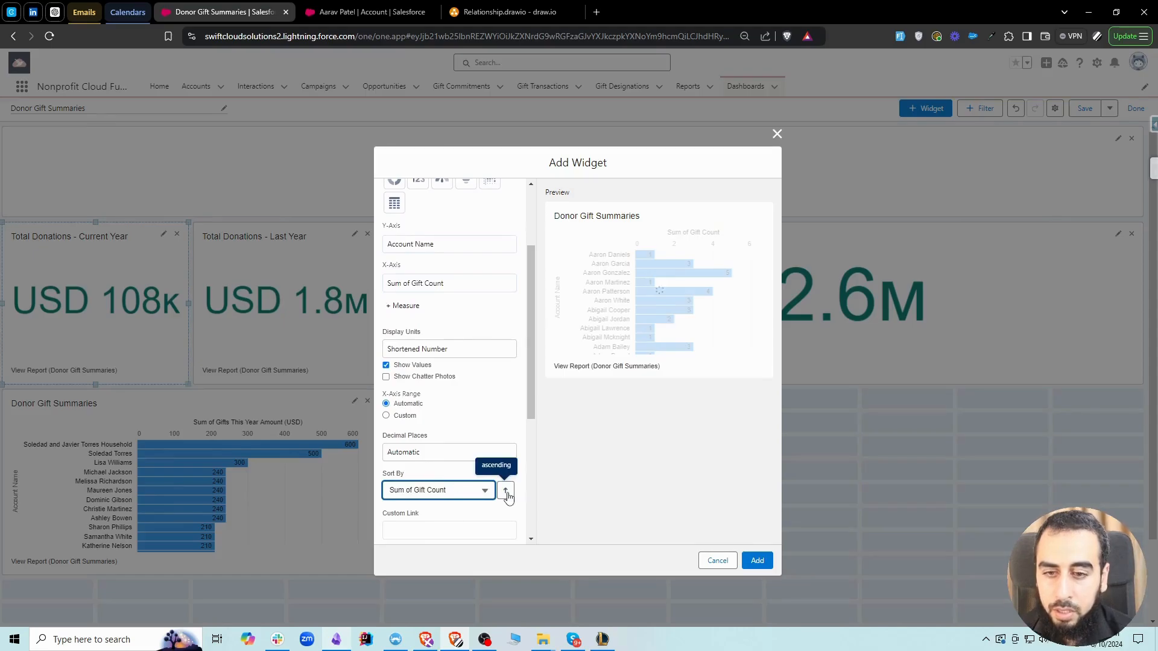
{"action": "left_click", "coordinate": [506, 492]}
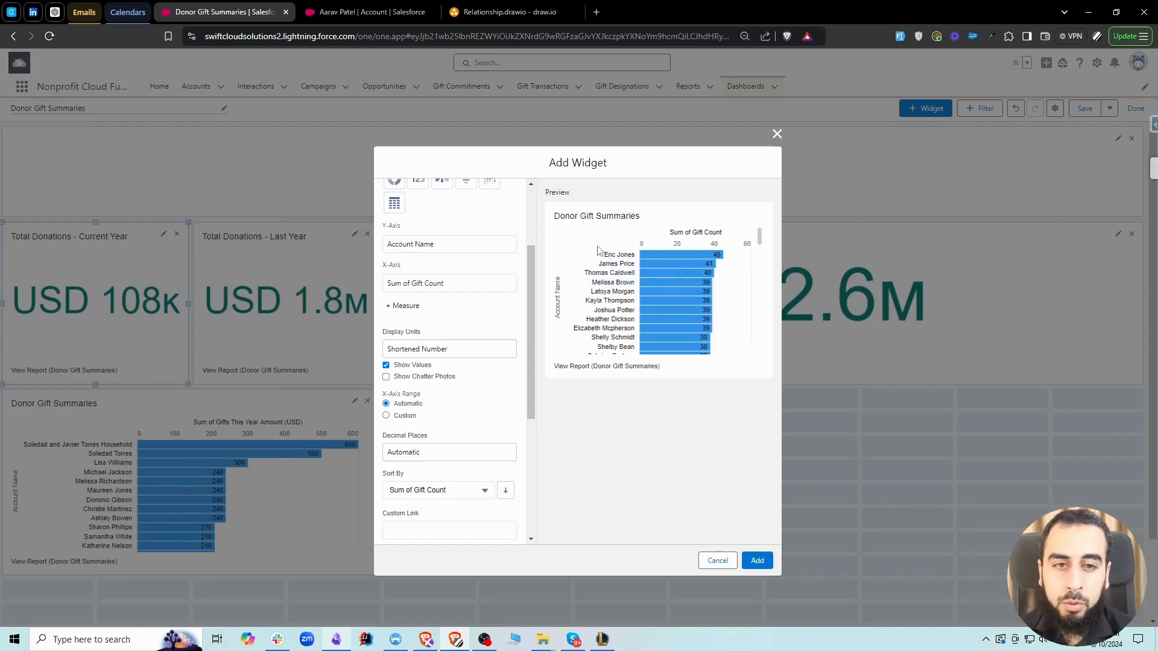
{"action": "scroll", "coordinate": [473, 359], "scroll_direction": "down", "scroll_amount": 2}
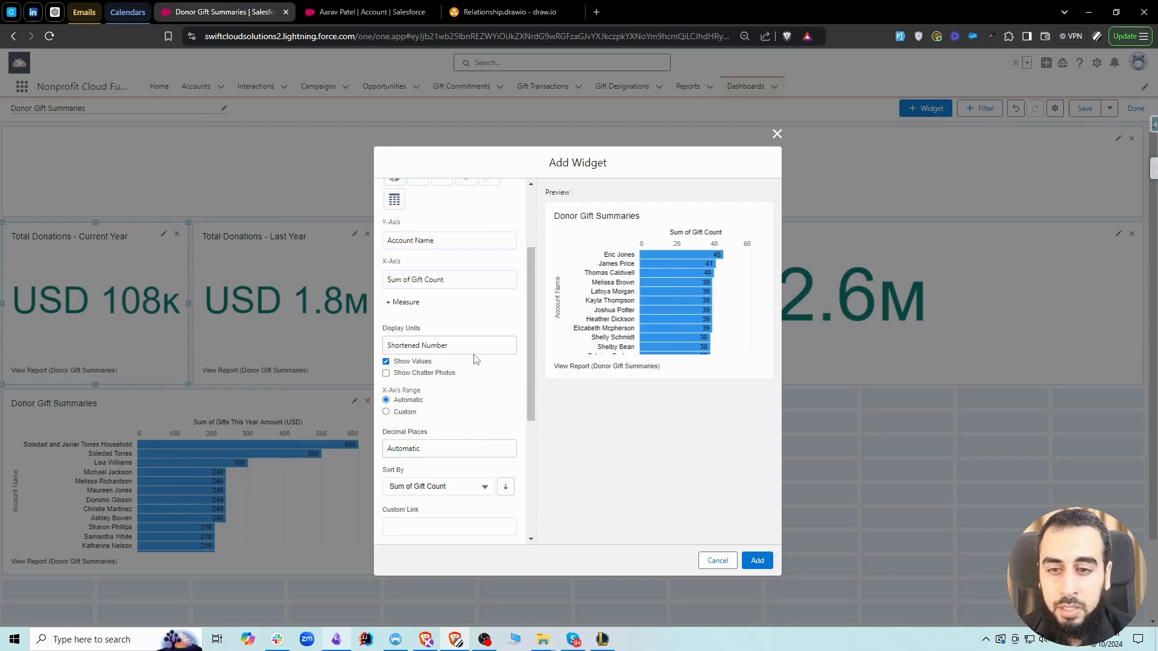
{"action": "left_click", "coordinate": [758, 560]}
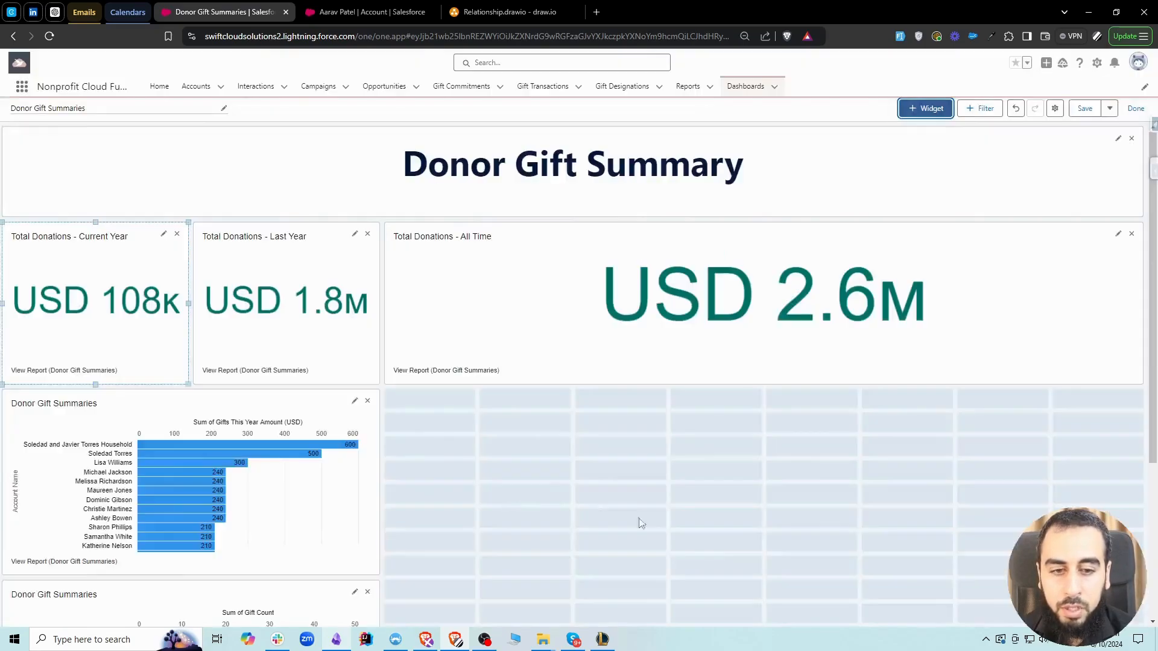
Arrange the two bar charts side by side across the full row below the metrics and save the finished dashboard
{"action": "left_click_drag", "start_coordinate": [342, 587], "coordinate": [1006, 411]}
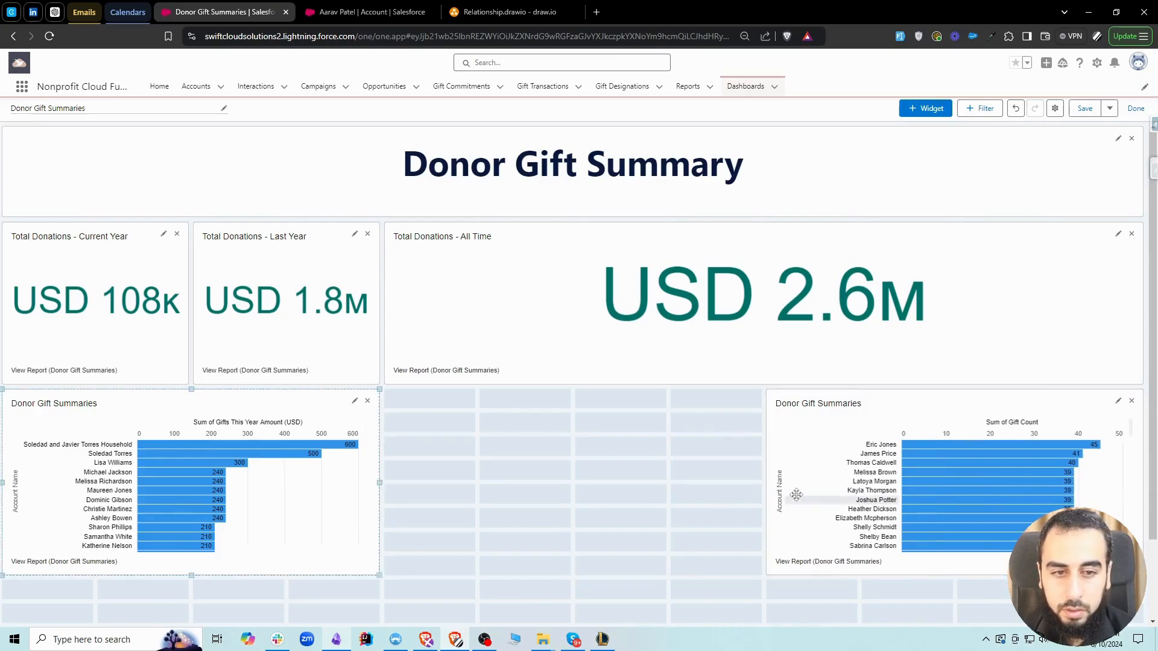
{"action": "left_click_drag", "start_coordinate": [767, 473], "coordinate": [458, 482]}
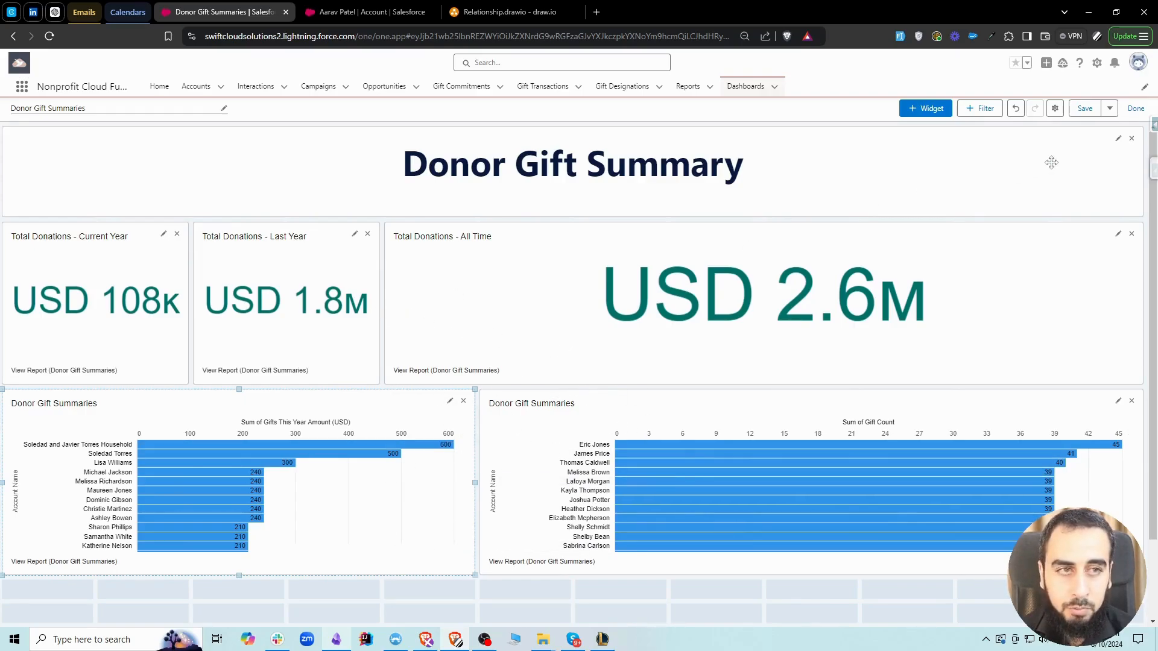
{"action": "left_click", "coordinate": [1090, 111]}
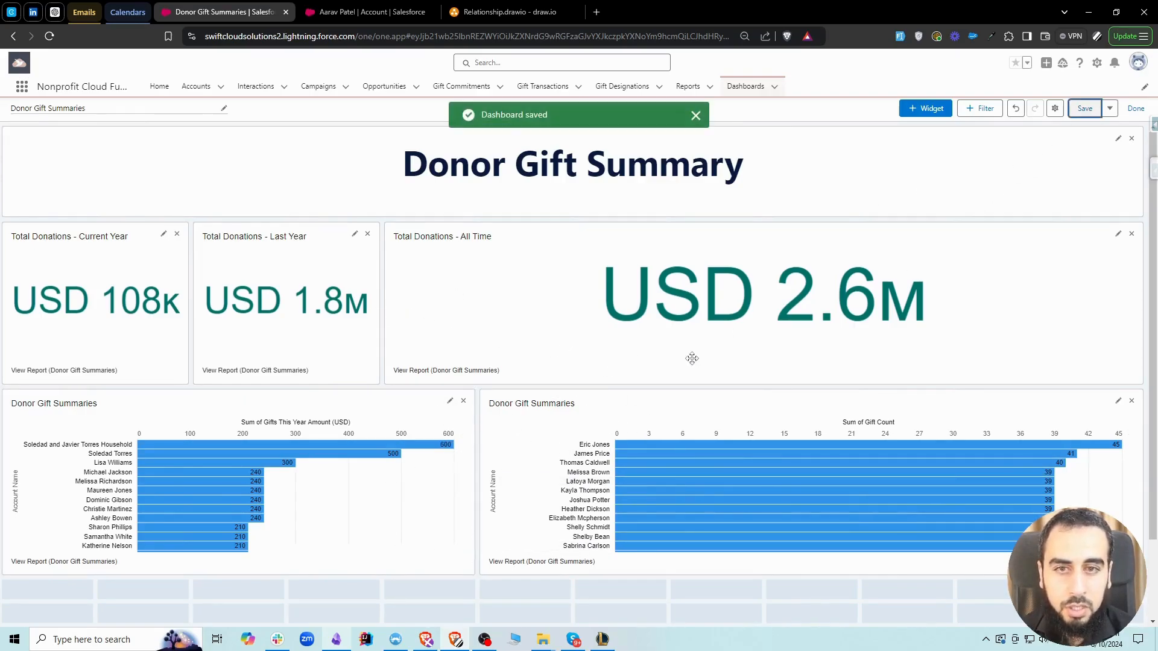
{"action": "left_click", "coordinate": [1135, 109]}
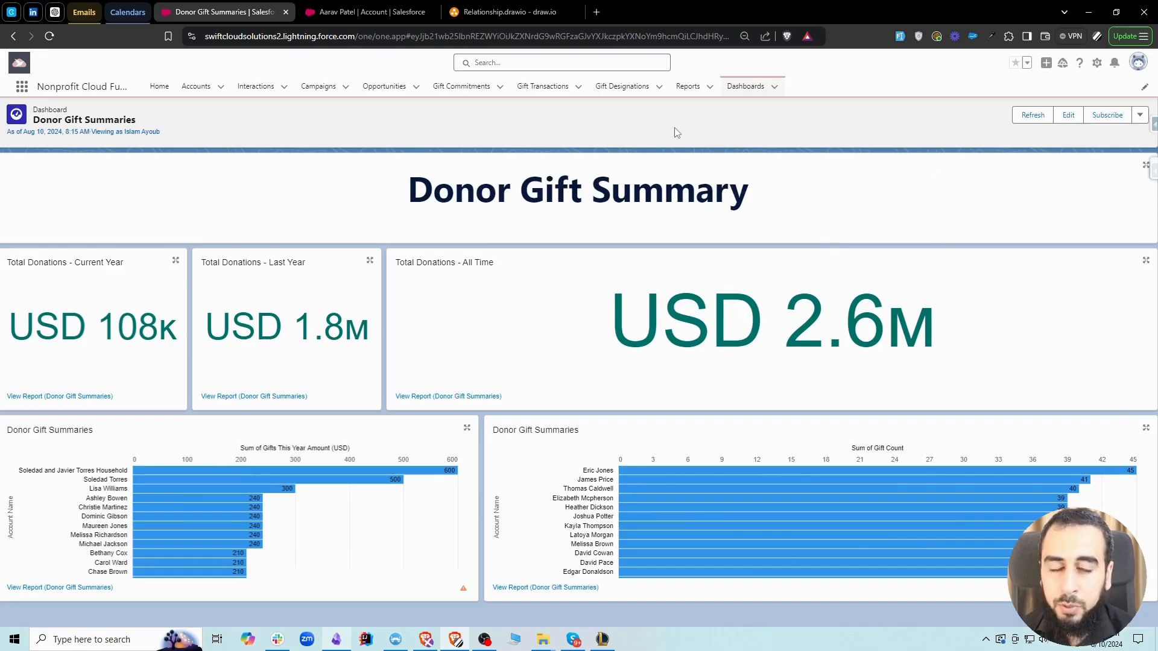
{"action": "left_click", "coordinate": [1029, 118]}
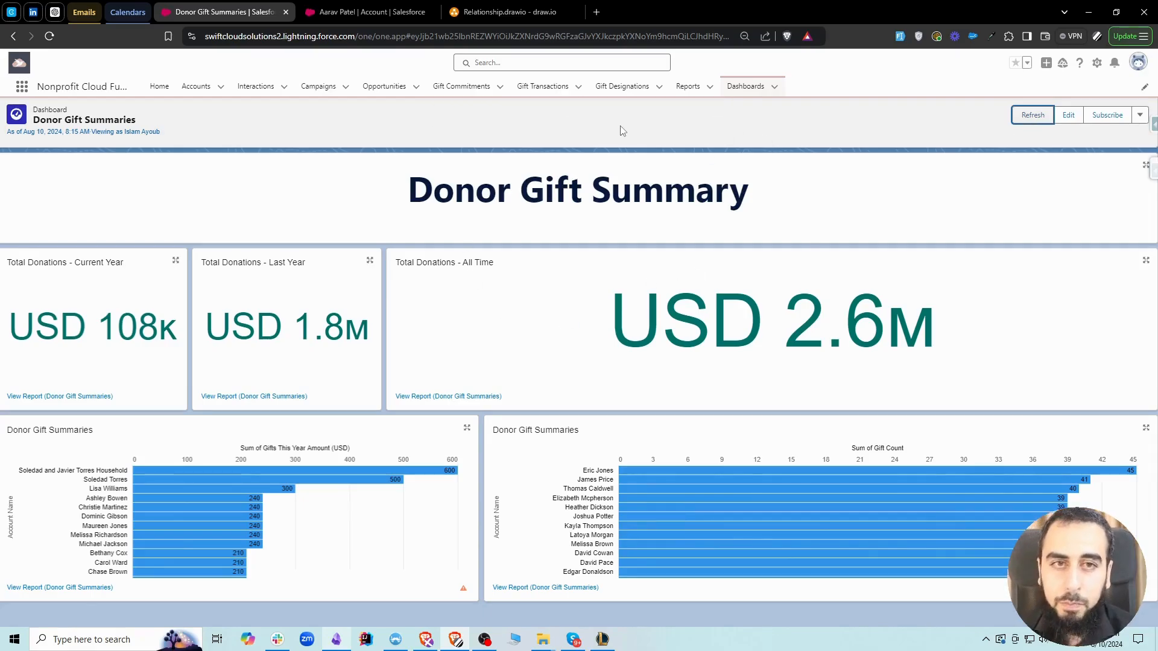
Open the Donor Gift Summaries report in one browser tab and the Donor Gift Summaries dashboard in another
{"action": "left_click", "coordinate": [687, 88]}
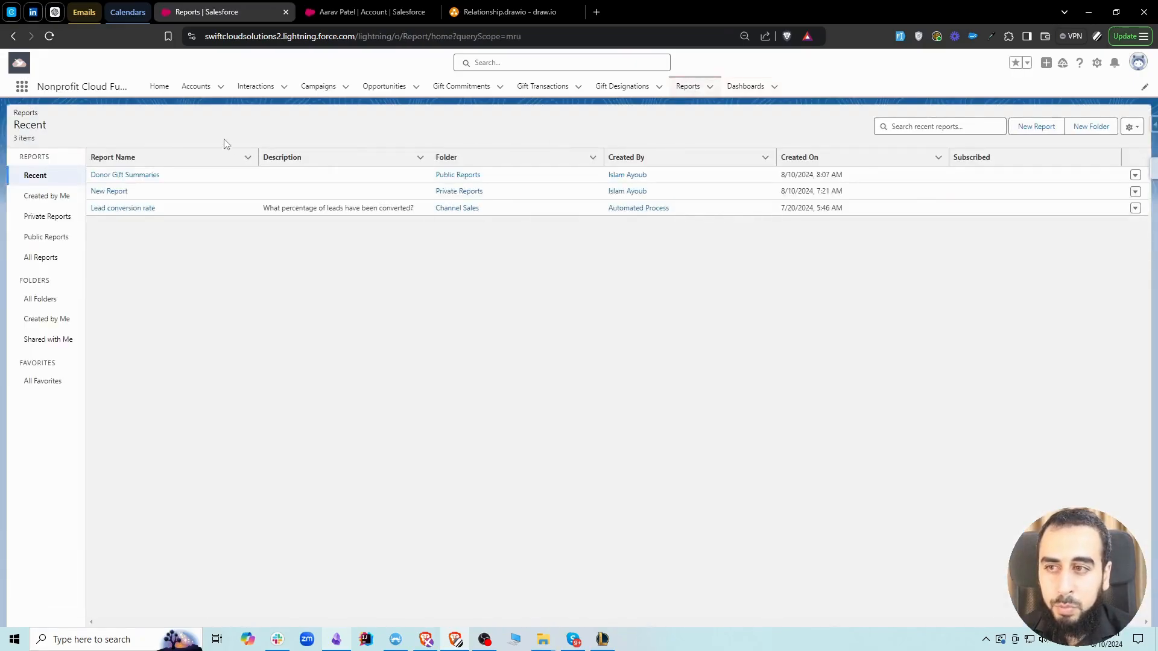
{"action": "left_click", "coordinate": [125, 176]}
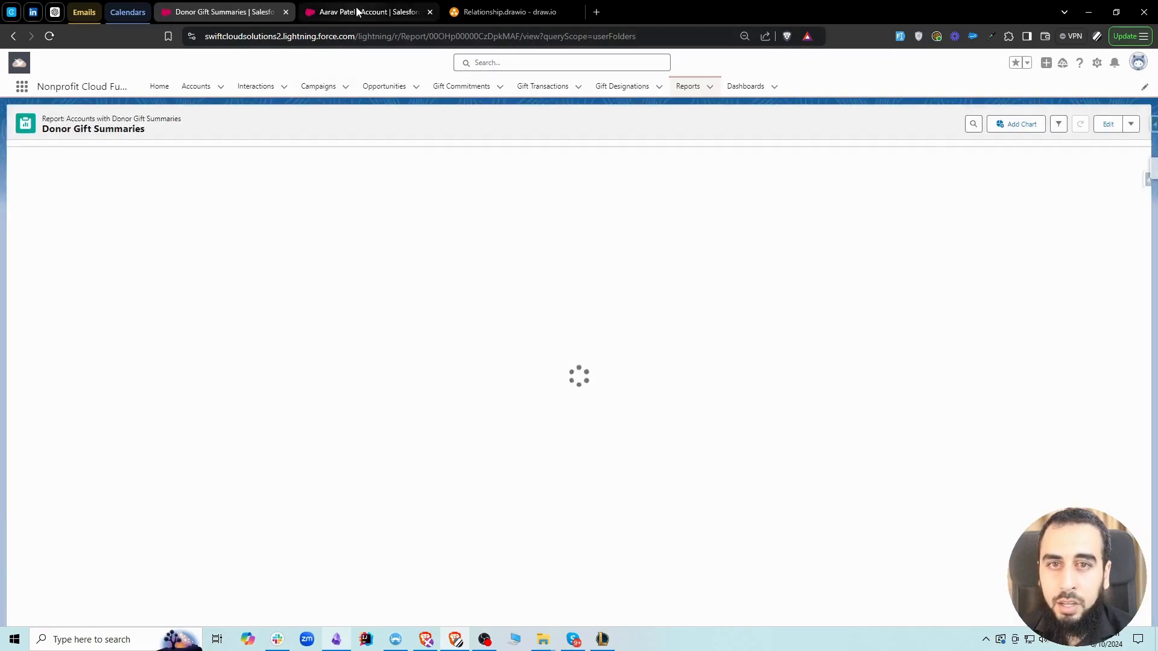
{"action": "left_click", "coordinate": [357, 11]}
{"action": "left_click", "coordinate": [746, 86]}
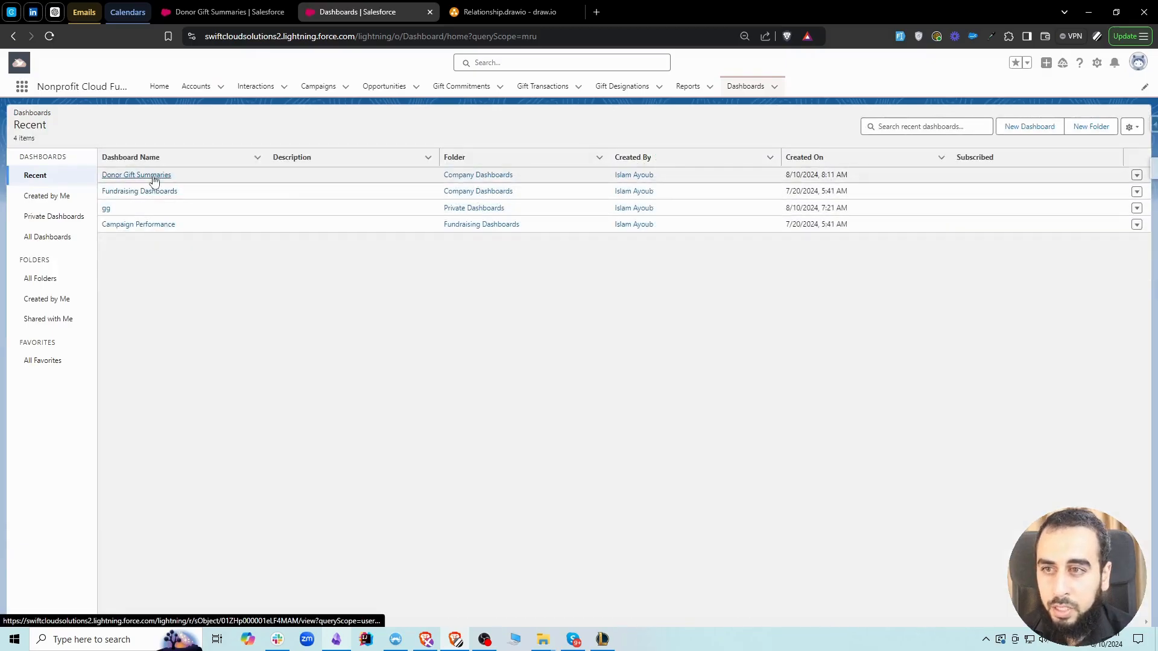
{"action": "left_click", "coordinate": [199, 11]}
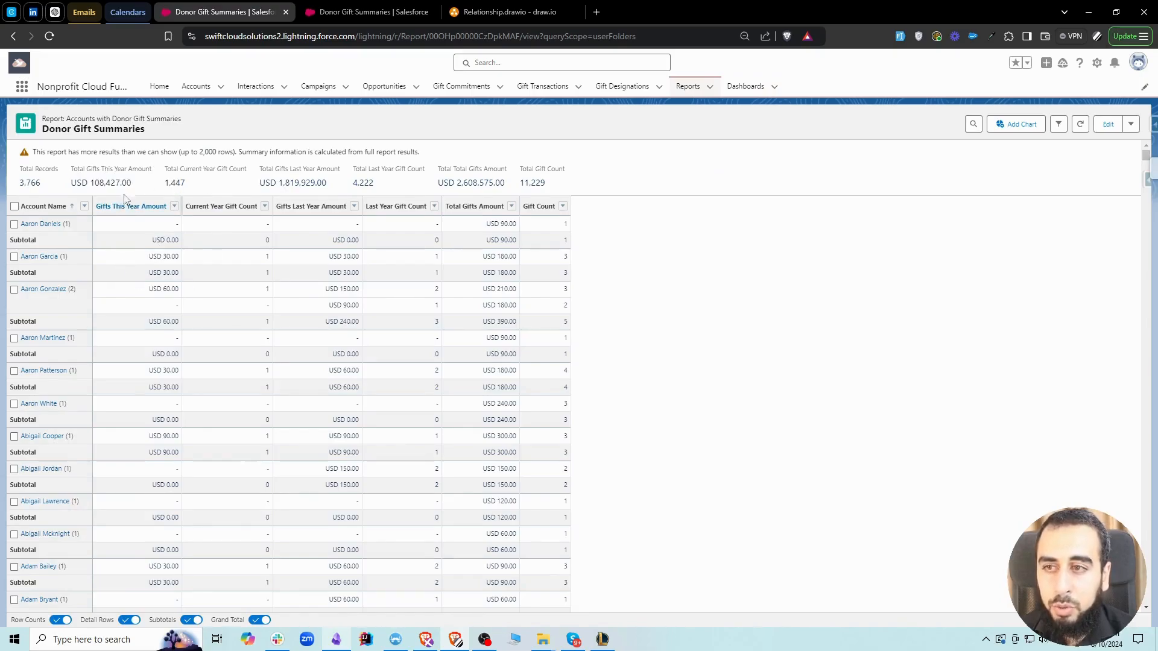
Examine the report's summary totals for records, this year's gift amount and current year gift count
{"action": "left_click_drag", "start_coordinate": [131, 184], "coordinate": [70, 173]}
{"action": "left_click", "coordinate": [116, 173]}
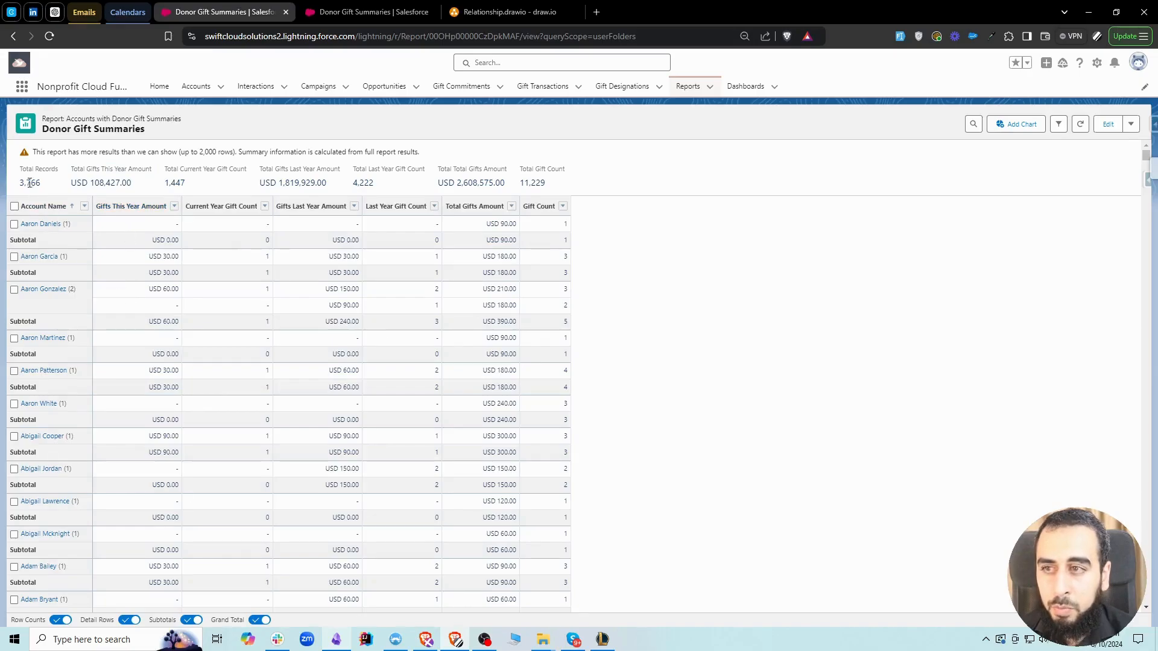
{"action": "left_click_drag", "start_coordinate": [43, 188], "coordinate": [20, 177]}
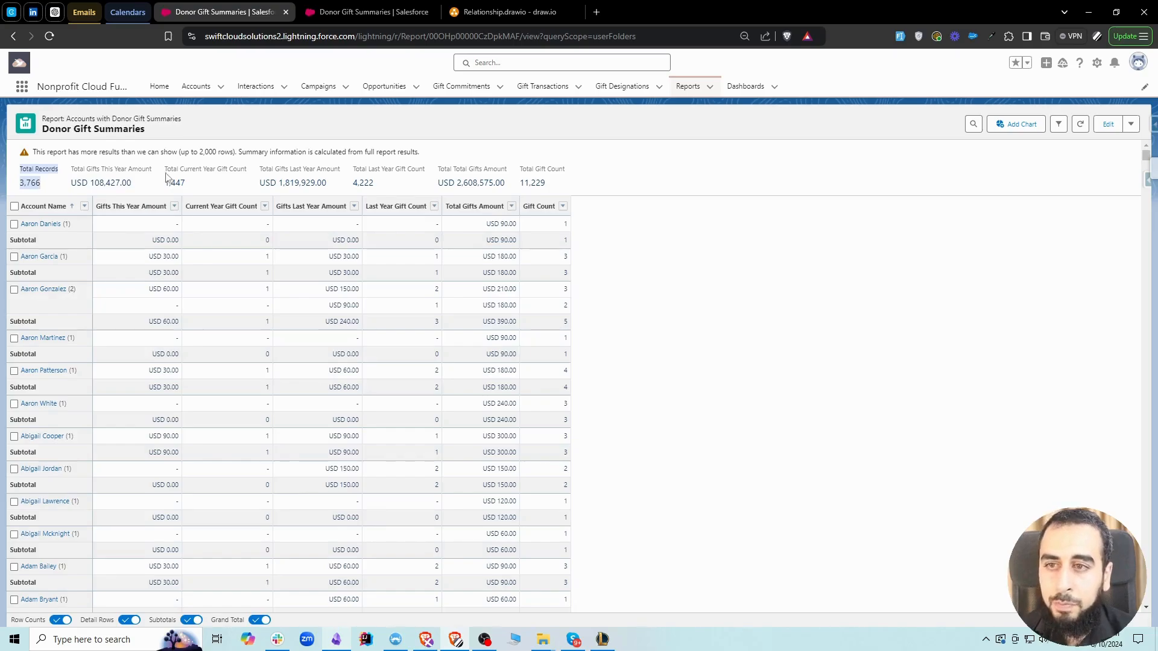
{"action": "left_click", "coordinate": [122, 175]}
{"action": "left_click_drag", "start_coordinate": [129, 183], "coordinate": [71, 169]}
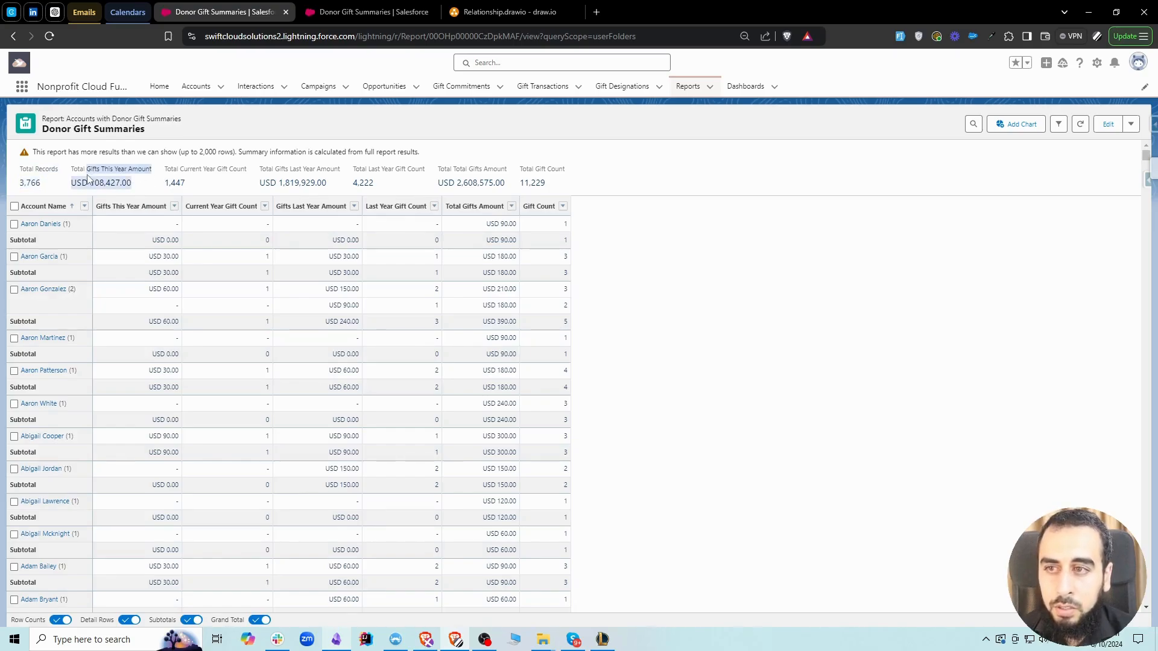
{"action": "left_click", "coordinate": [202, 167]}
{"action": "mouse_move", "coordinate": [165, 169]}
{"action": "left_mouse_down"}
{"action": "mouse_move", "coordinate": [246, 184]}
{"action": "mouse_move", "coordinate": [184, 179]}
{"action": "left_mouse_up"}
{"action": "left_click", "coordinate": [275, 170]}
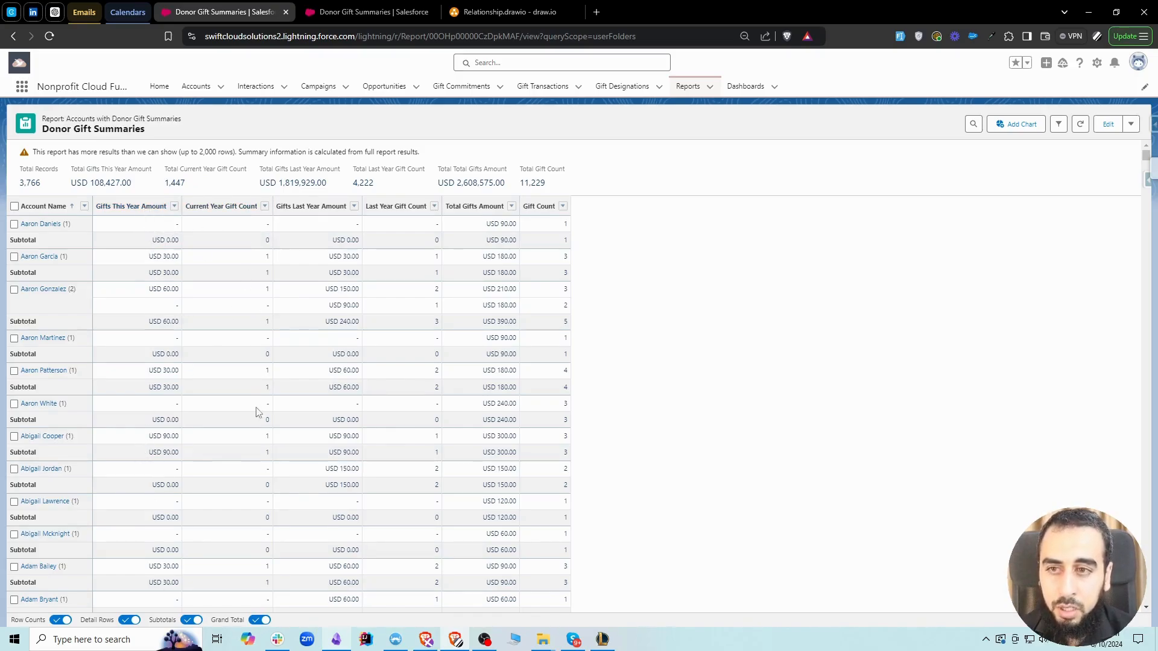
Return to the dashboard, follow the Total Donations - Current Year metric to its source report and come back
{"action": "left_click", "coordinate": [368, 11]}
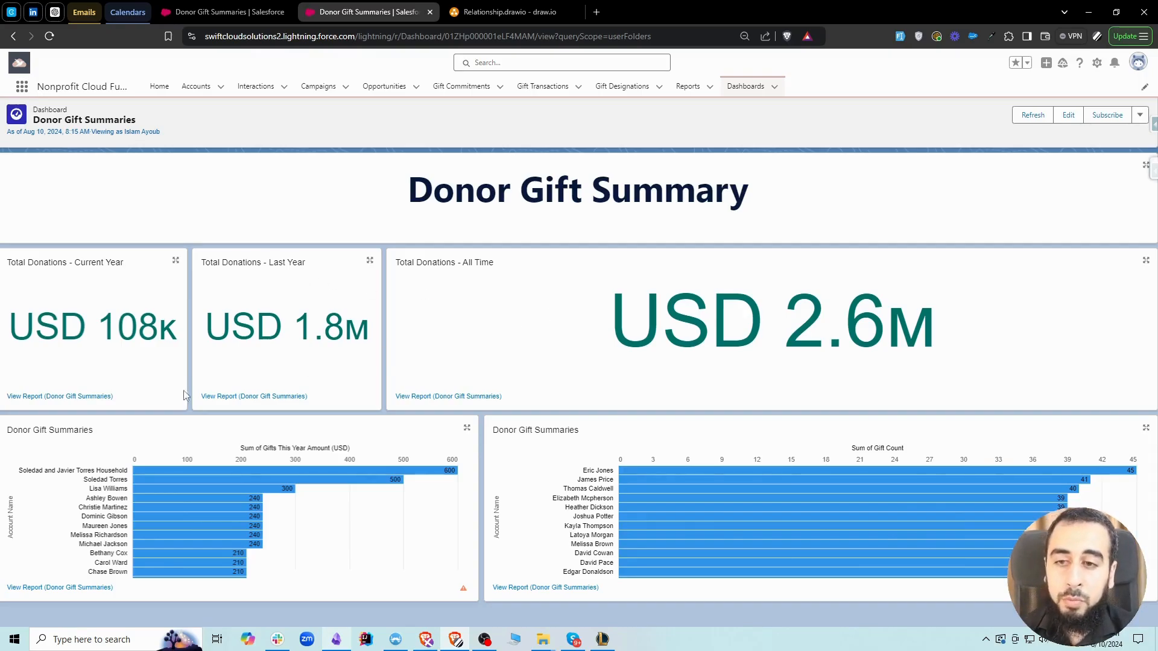
{"action": "left_click", "coordinate": [77, 398]}
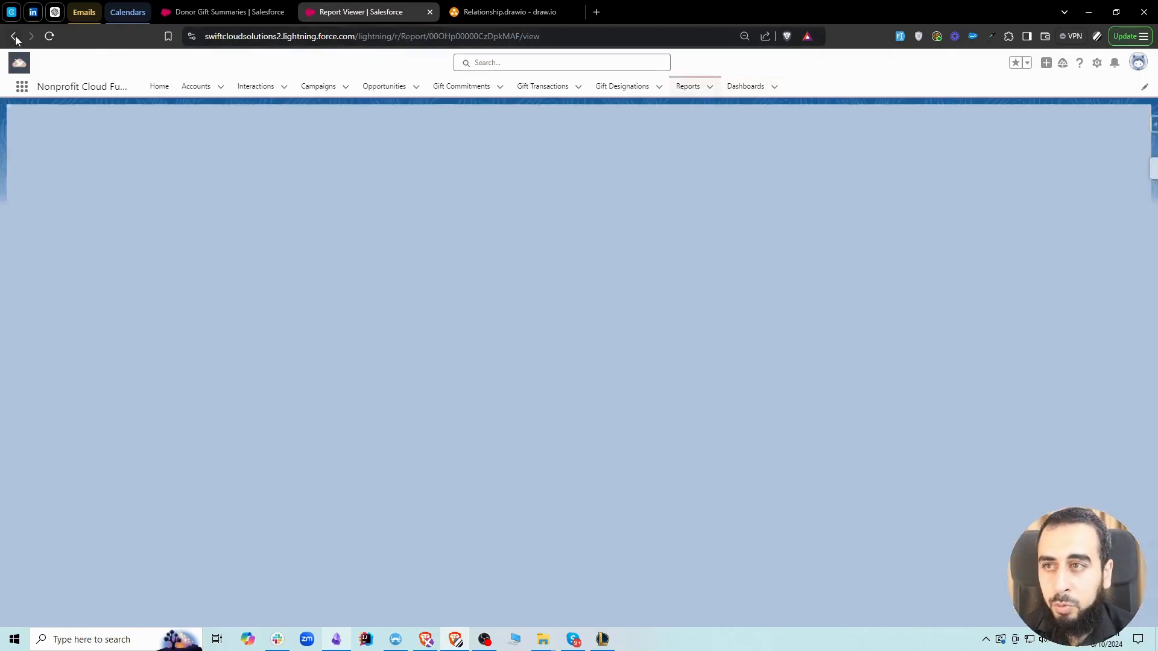
{"action": "left_click", "coordinate": [15, 37]}
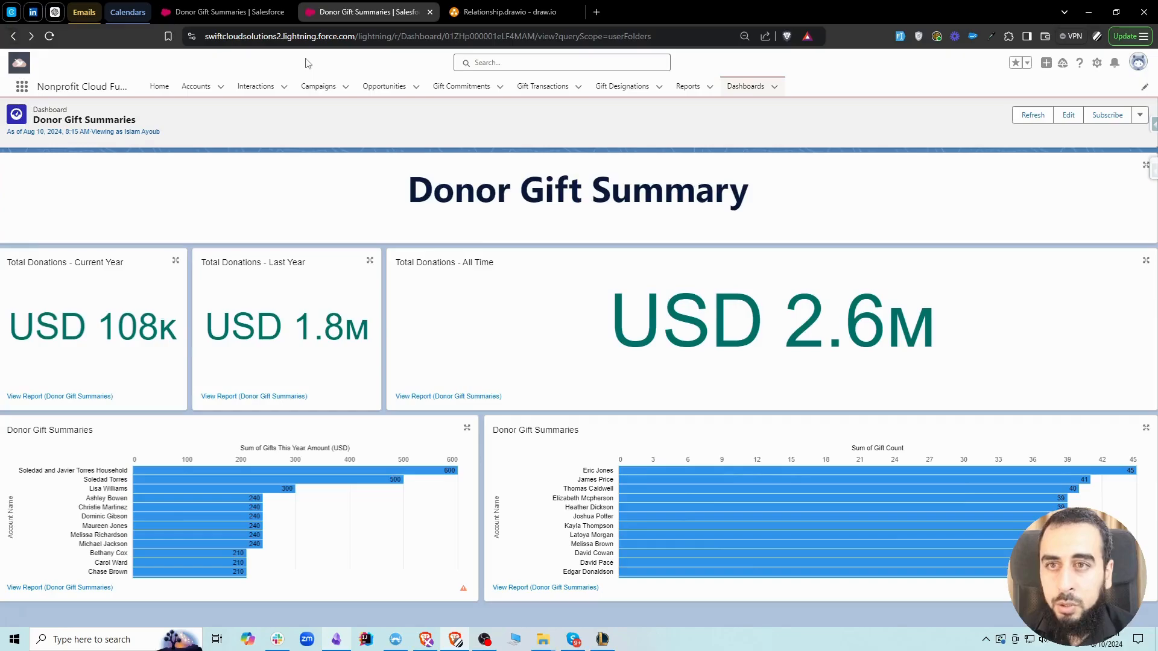